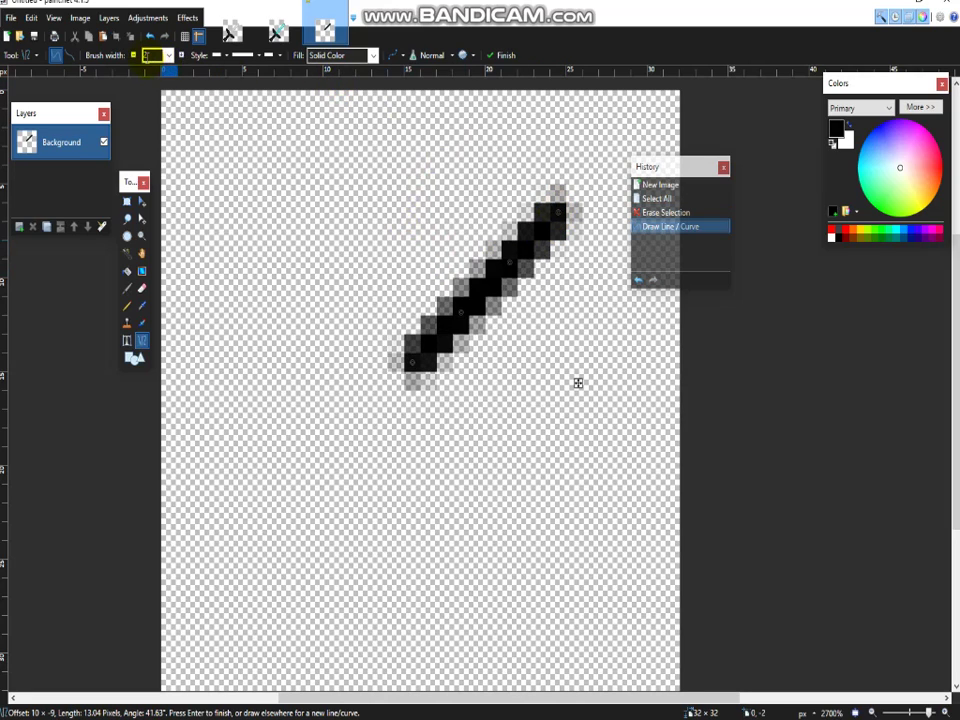
# Step: Undo the diagonal line on the 32 × 32 canvas along with its antialiasing change, leaving the canvas empty
pyautogui.click(394, 60)
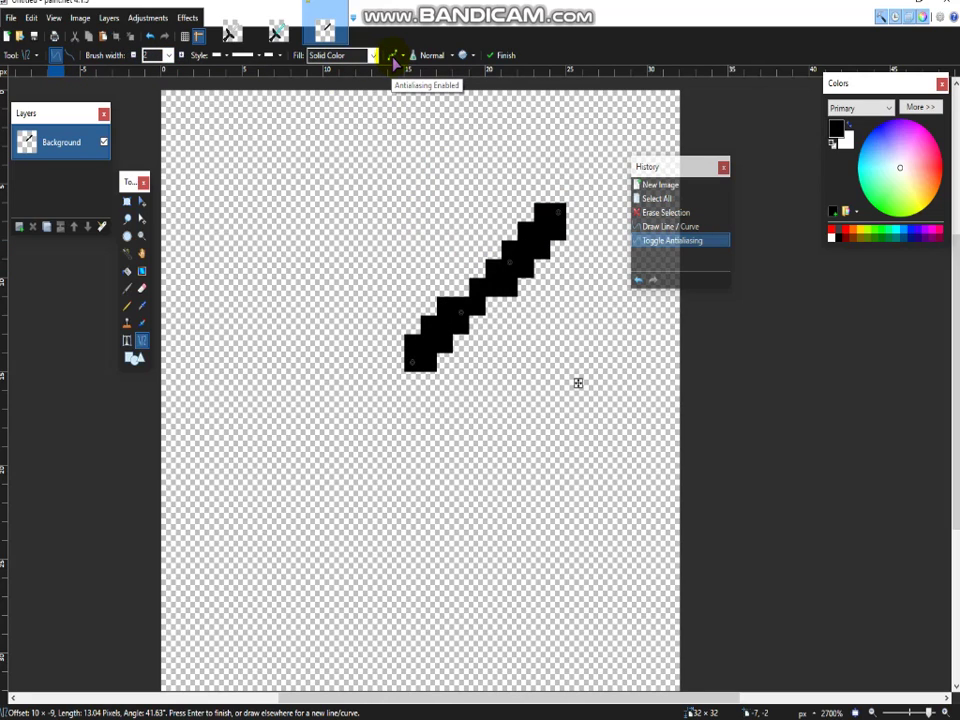
pyautogui.hotkey('ctrl', 'z')
pyautogui.hotkey('ctrl', 'z')
pyautogui.click(278, 32)
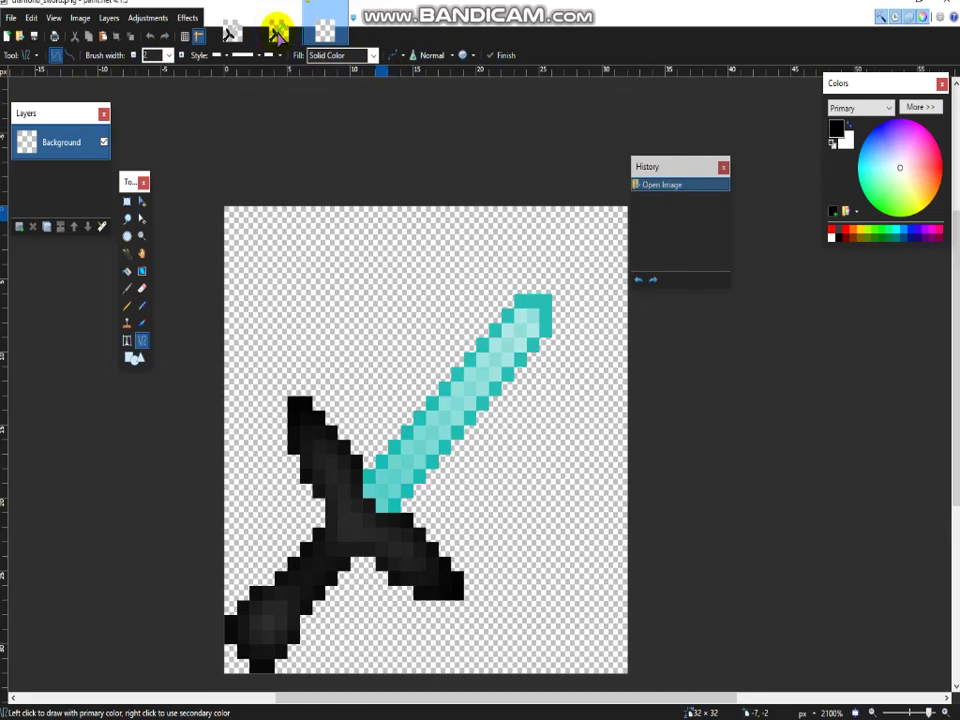
pyautogui.click(327, 28)
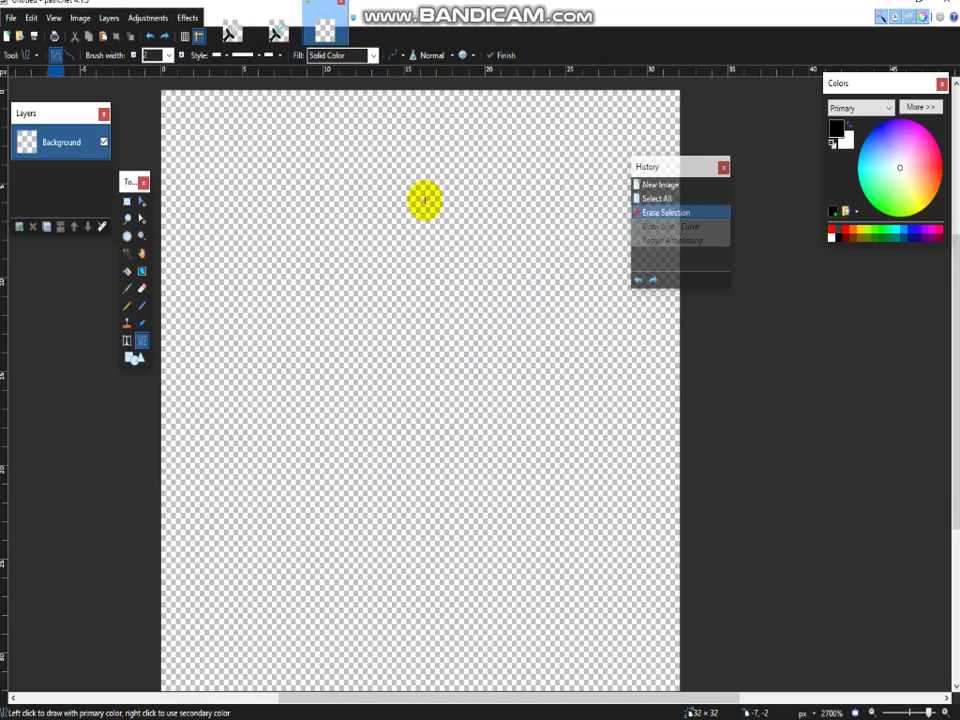
# Step: Create a new 64 × 64 pixel image and erase its white background to transparency
pyautogui.click(8, 37)
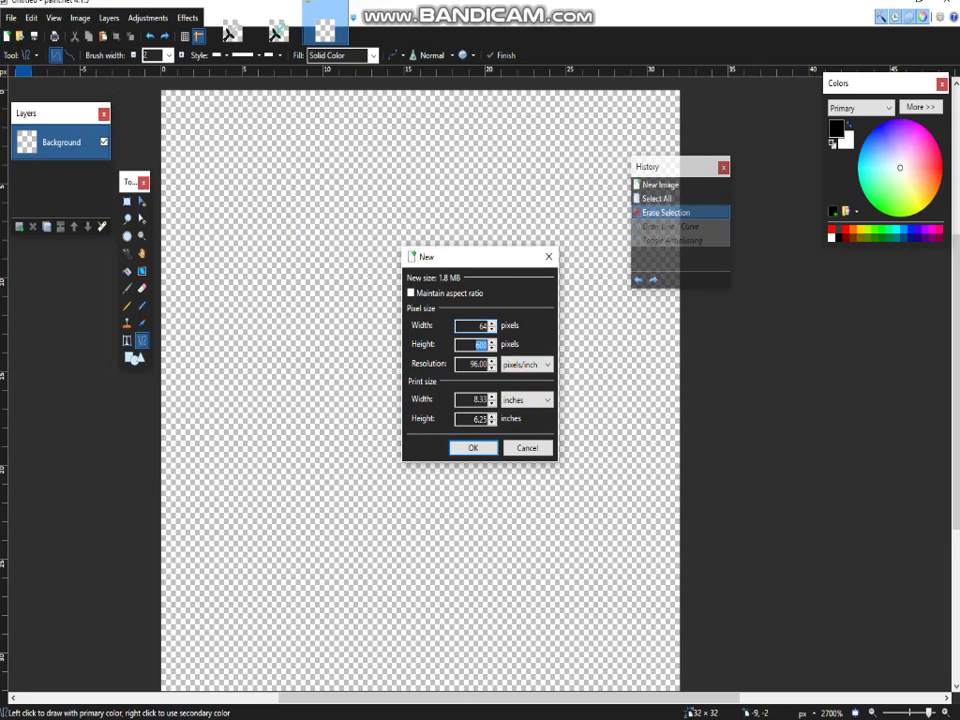
pyautogui.write('64')
pyautogui.press('Return')
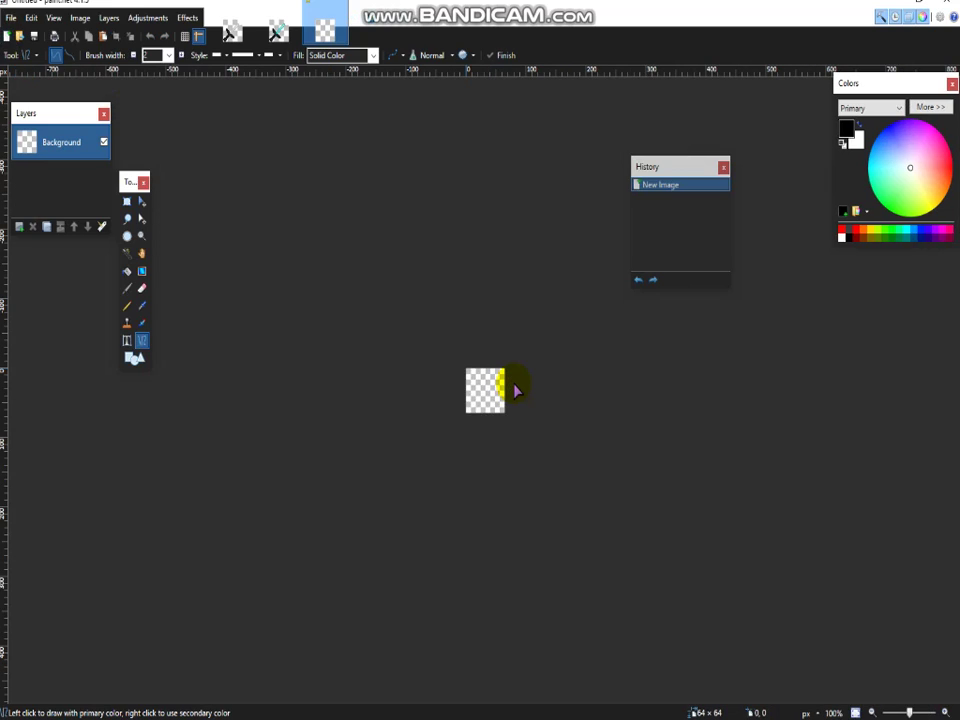
pyautogui.scroll(9, 513, 389)
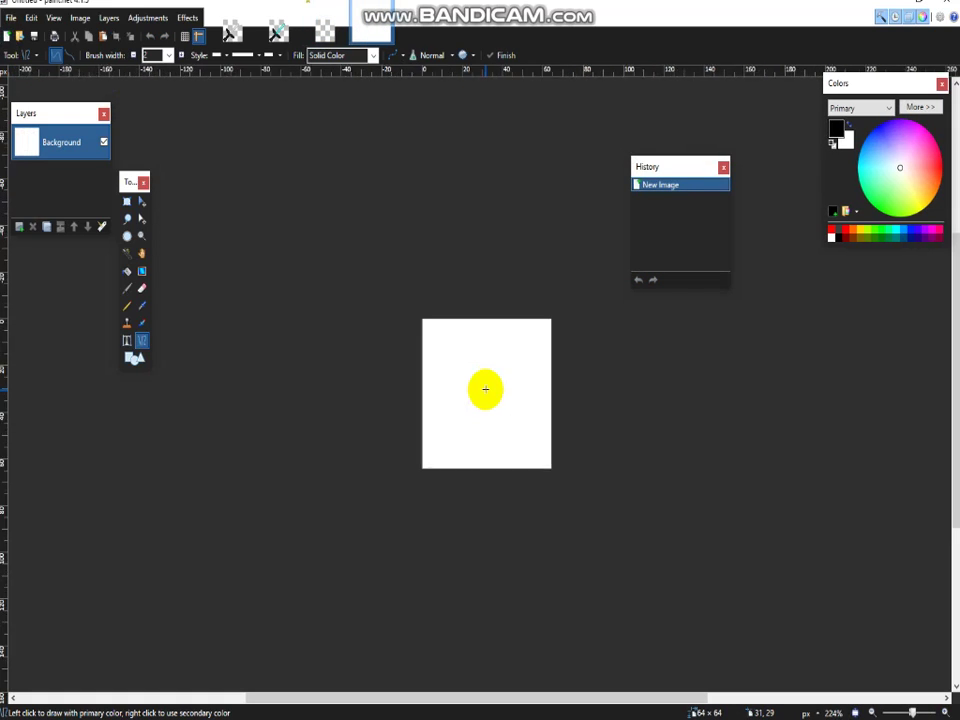
pyautogui.hotkey('ctrl', 'a')
pyautogui.press('Delete')
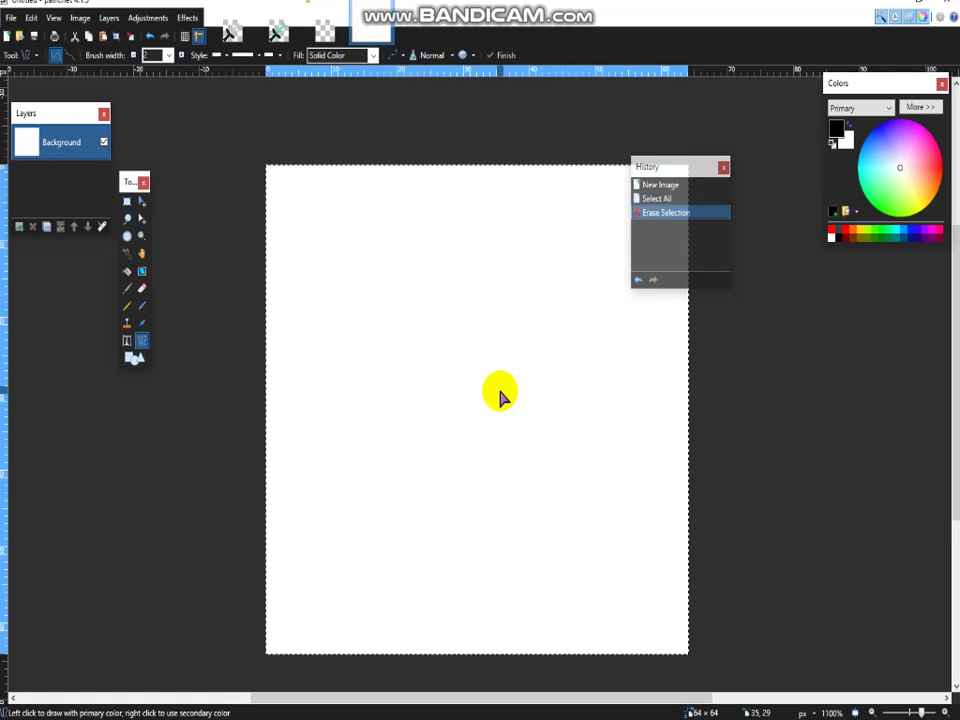
# Step: Try a diagonal line about 37 pixels long with antialiasing disabled, and clear the whole canvas again
pyautogui.scroll(-5, 579, 381)
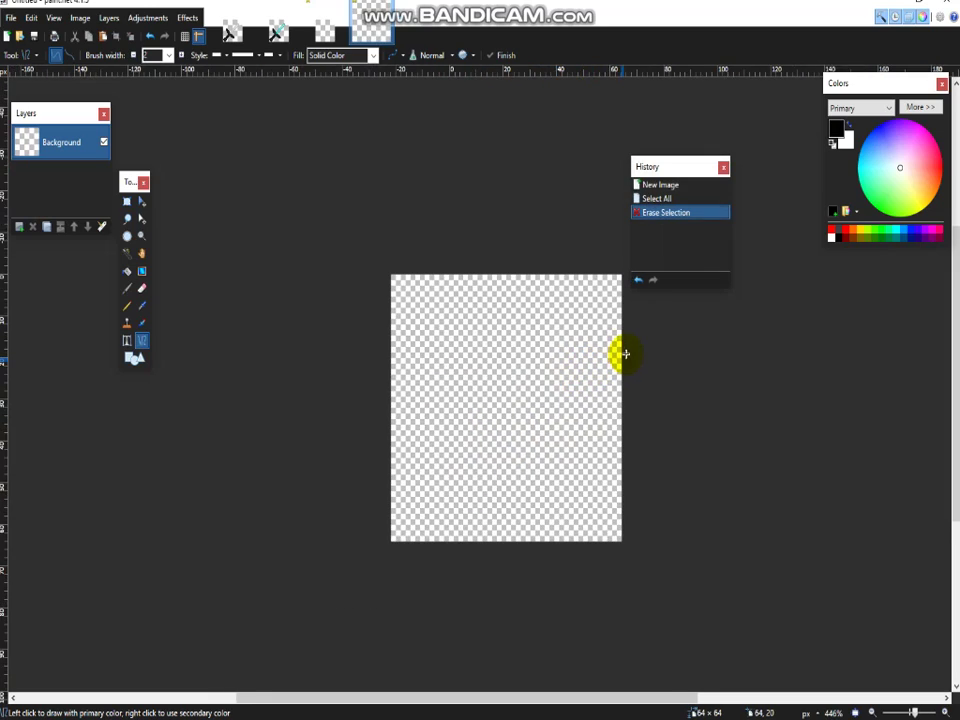
pyautogui.scroll(5, 621, 354)
pyautogui.scroll(2, 551, 360)
pyautogui.scroll(-6, 531, 493)
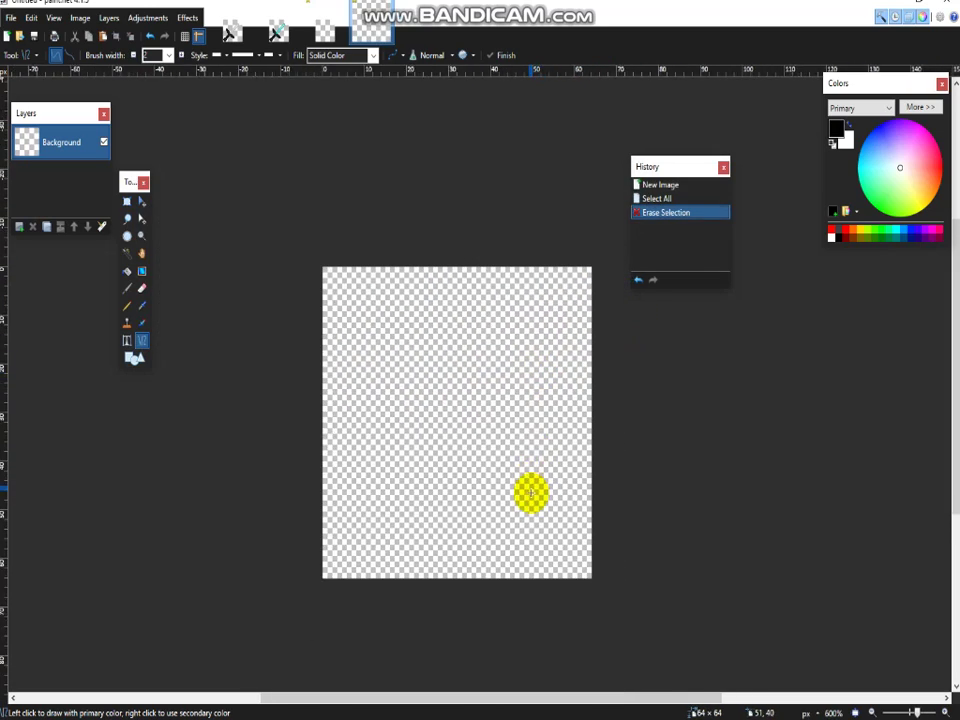
pyautogui.scroll(6, 576, 309)
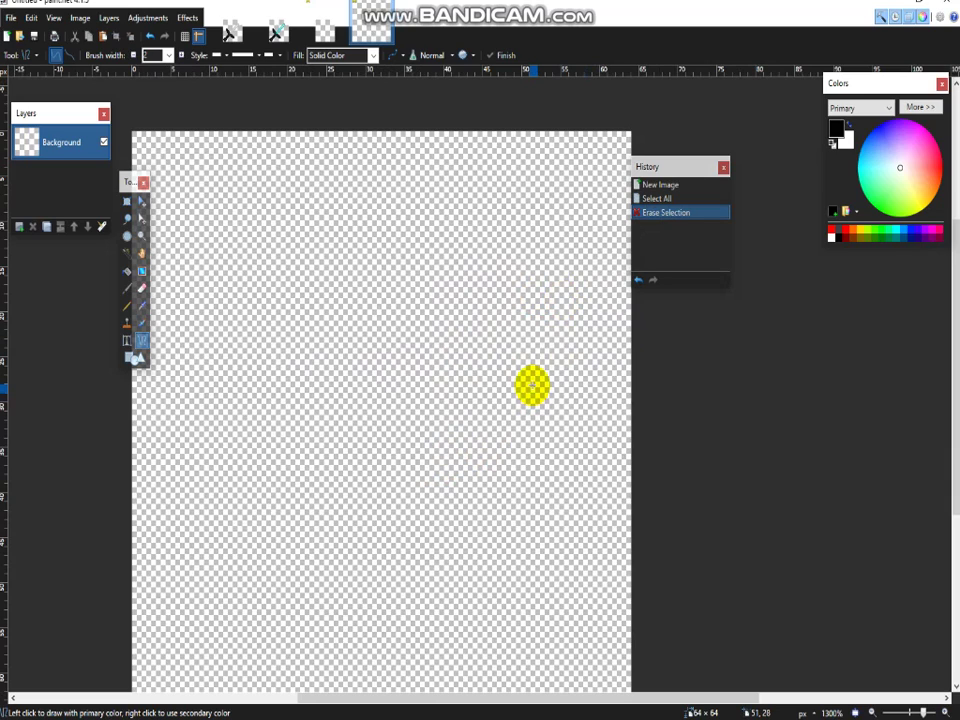
pyautogui.moveTo(561, 224)
pyautogui.mouseDown()
pyautogui.moveTo(326, 444)
pyautogui.moveTo(319, 480)
pyautogui.moveTo(377, 457)
pyautogui.mouseUp()
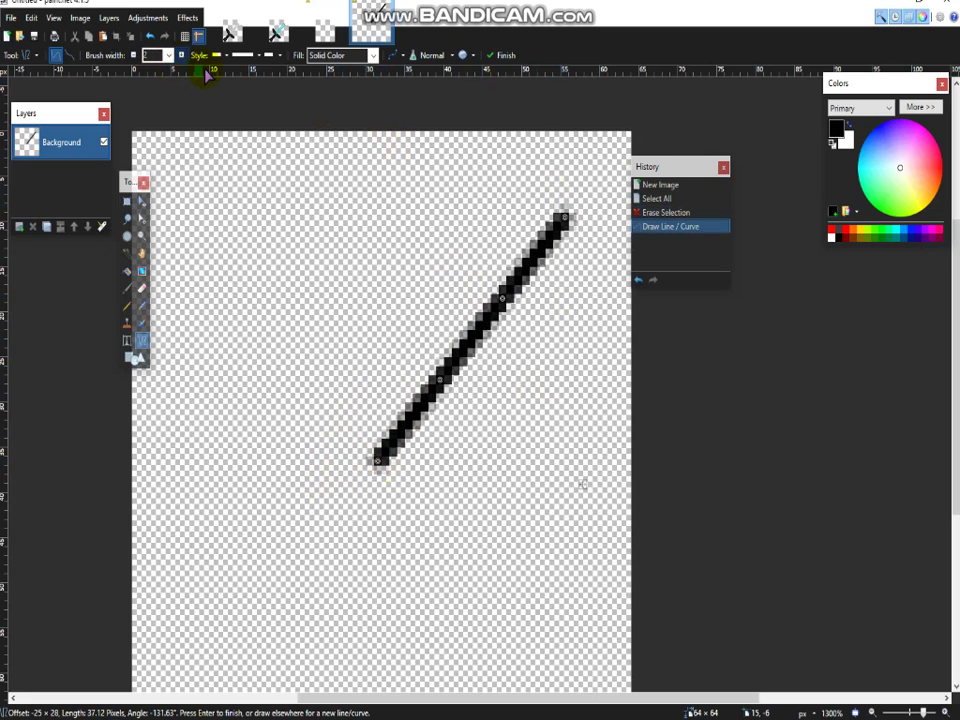
pyautogui.click(396, 58)
pyautogui.moveTo(487, 327); pyautogui.dragTo(458, 348)
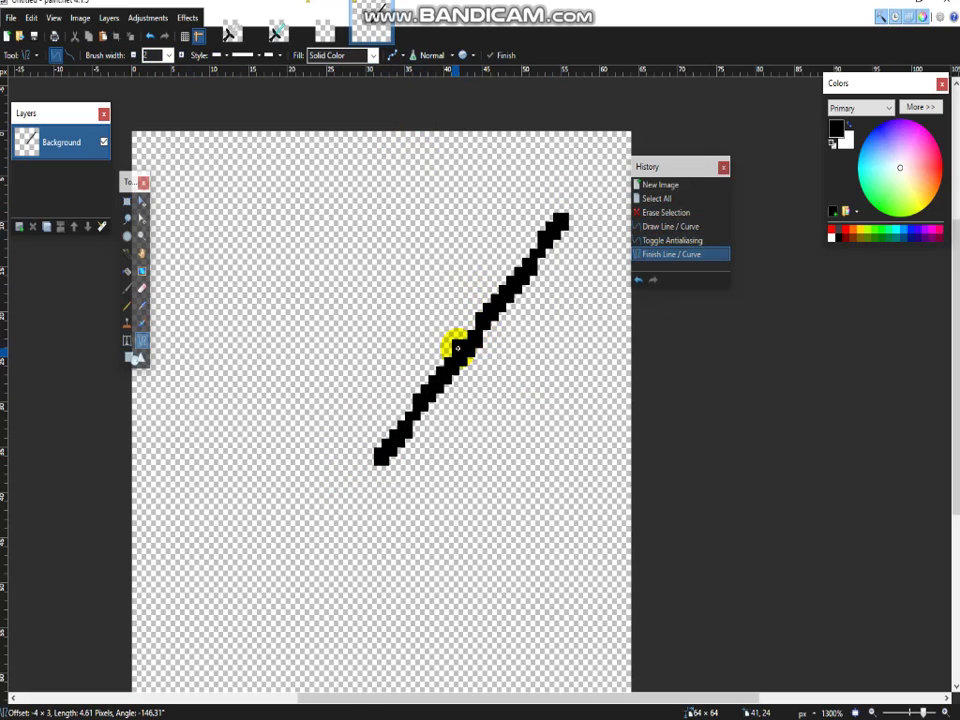
pyautogui.click(457, 347)
pyautogui.click(592, 314)
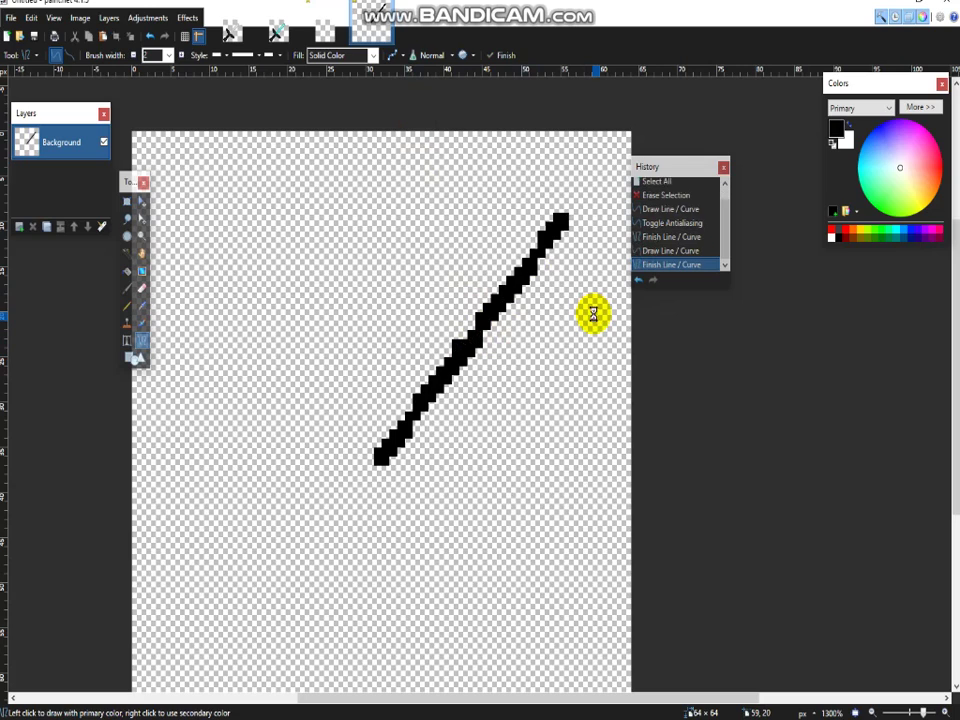
pyautogui.hotkey('ctrl', 'a')
pyautogui.press('Delete')
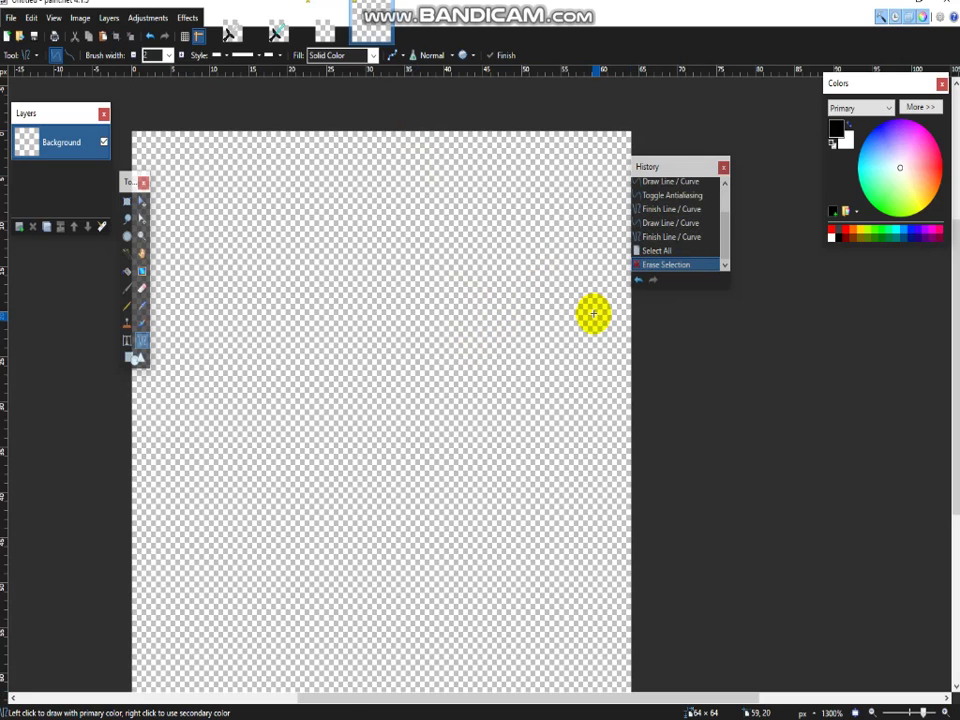
# Step: Select the turquoise blade in the diamond sword image with Rectangle Select, including its lowest pixels beside the guard, and copy it
pyautogui.press('p')
pyautogui.click(279, 30)
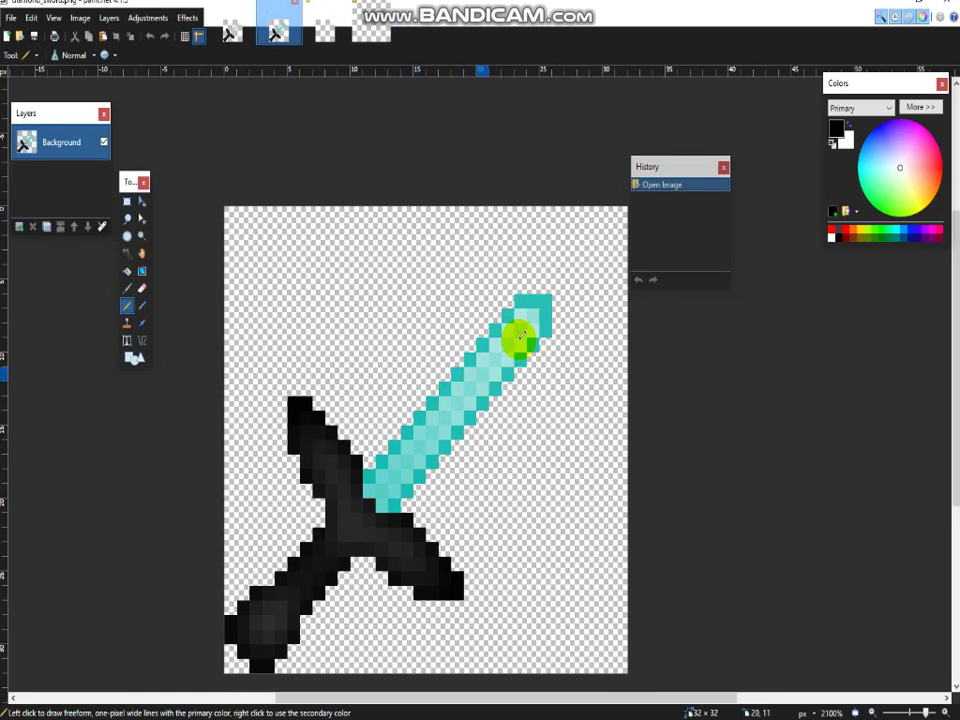
pyautogui.press('s')
pyautogui.press('s')
pyautogui.press('s')
pyautogui.press('s')
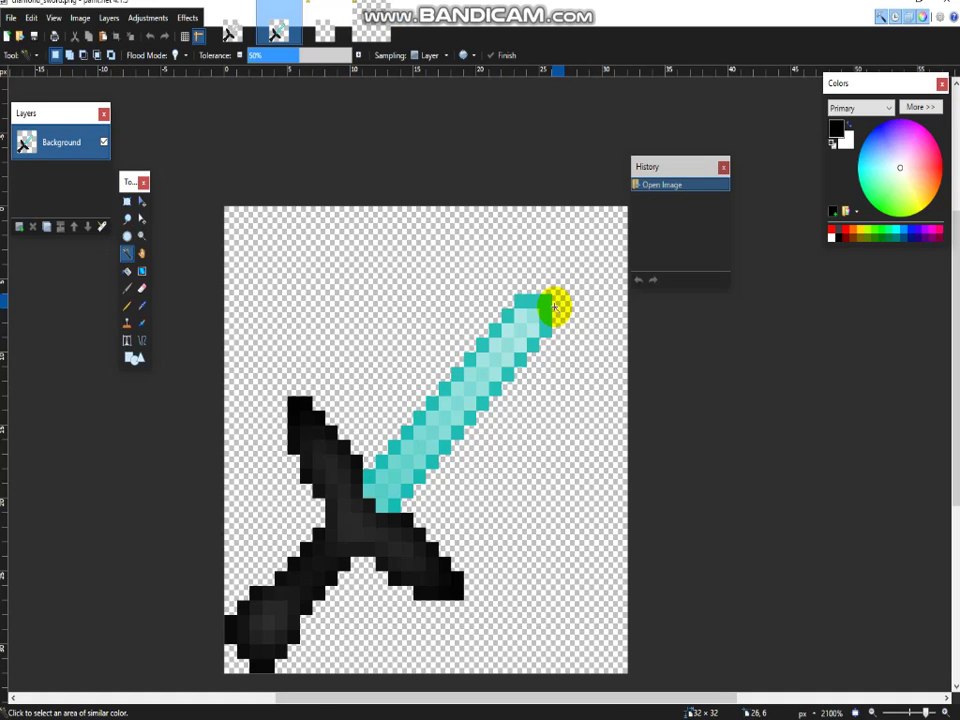
pyautogui.press('s')
pyautogui.moveTo(578, 264); pyautogui.dragTo(372, 500)
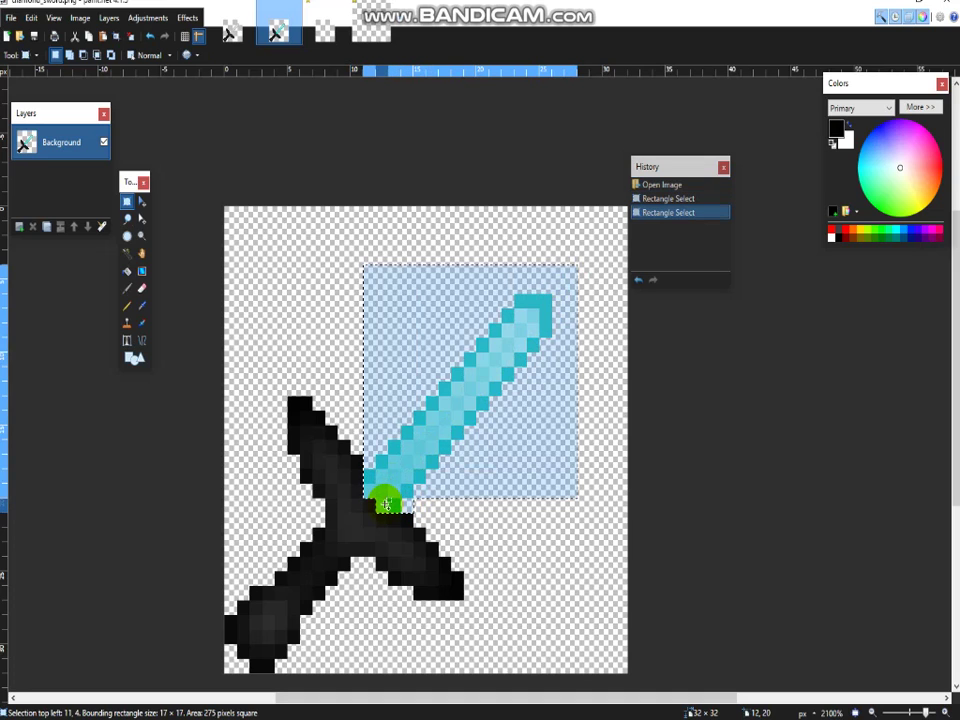
# Step: Paste the blade into the 64 × 64 image, try repositioning and reshaping it, and undo those transformations
pyautogui.click(326, 30)
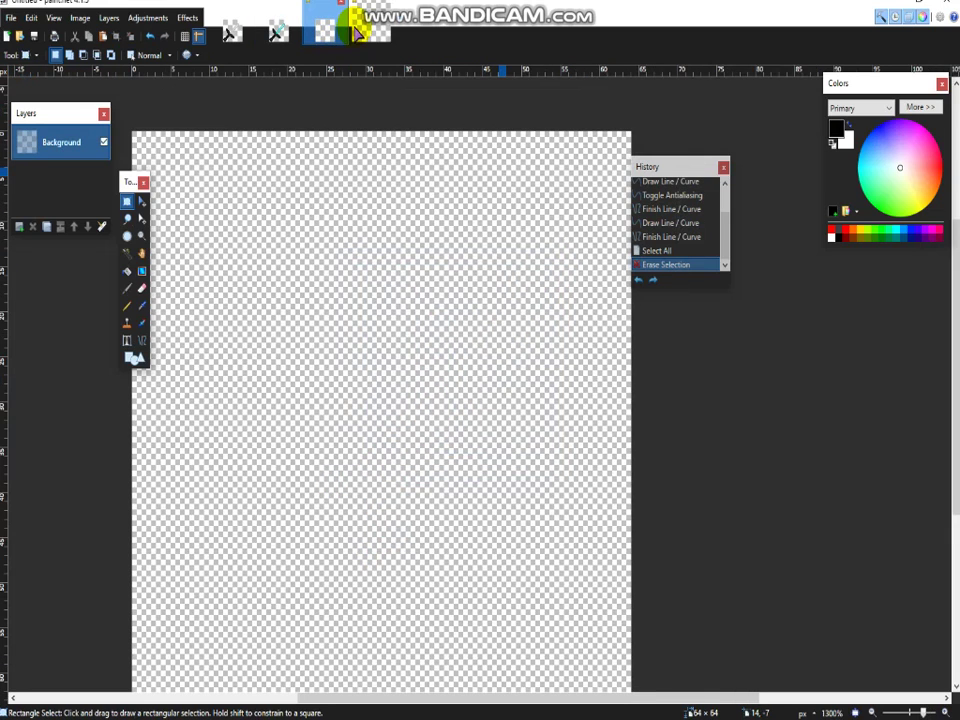
pyautogui.click(379, 40)
pyautogui.hotkey('ctrl', 'v')
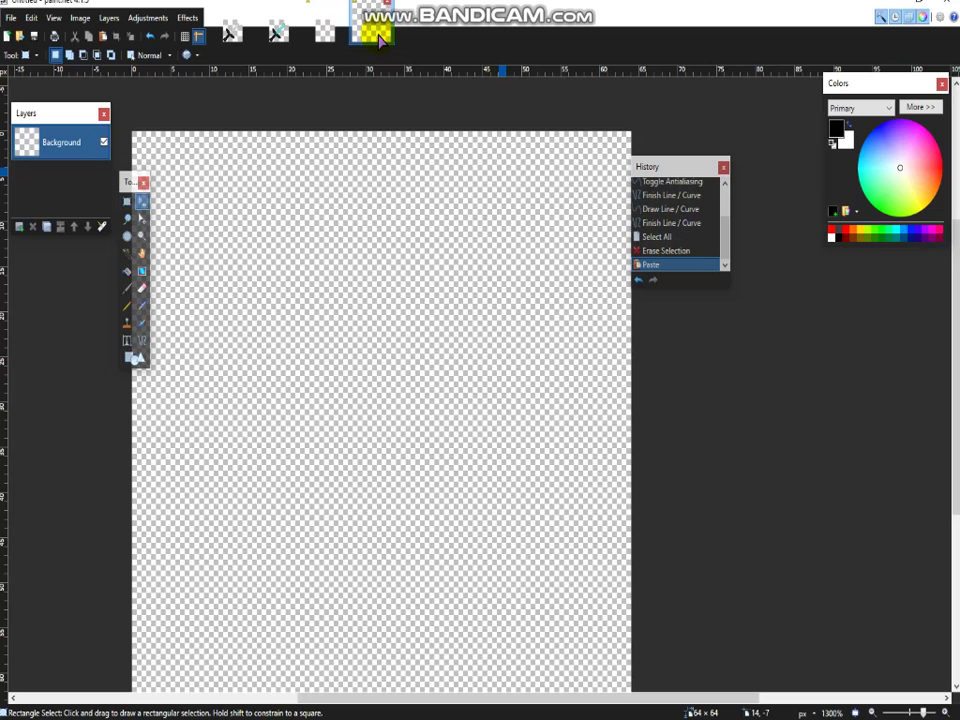
pyautogui.moveTo(300, 288); pyautogui.dragTo(473, 490)
pyautogui.hotkey('ctrl', 'z')
pyautogui.hotkey('ctrl', 'z')
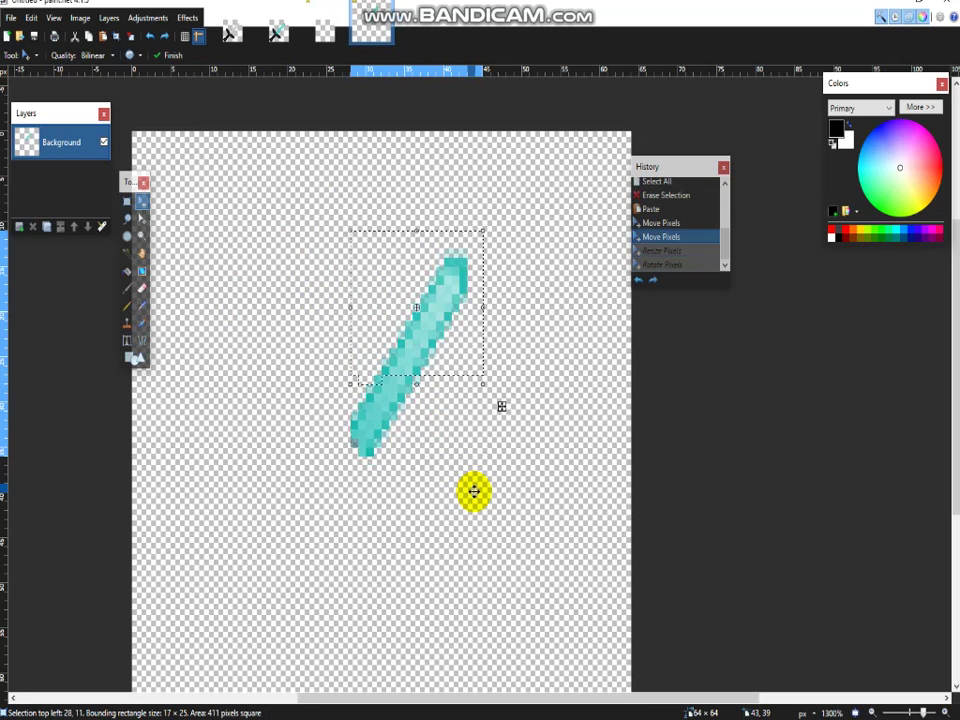
pyautogui.hotkey('ctrl', 'z')
pyautogui.hotkey('ctrl', 'z')
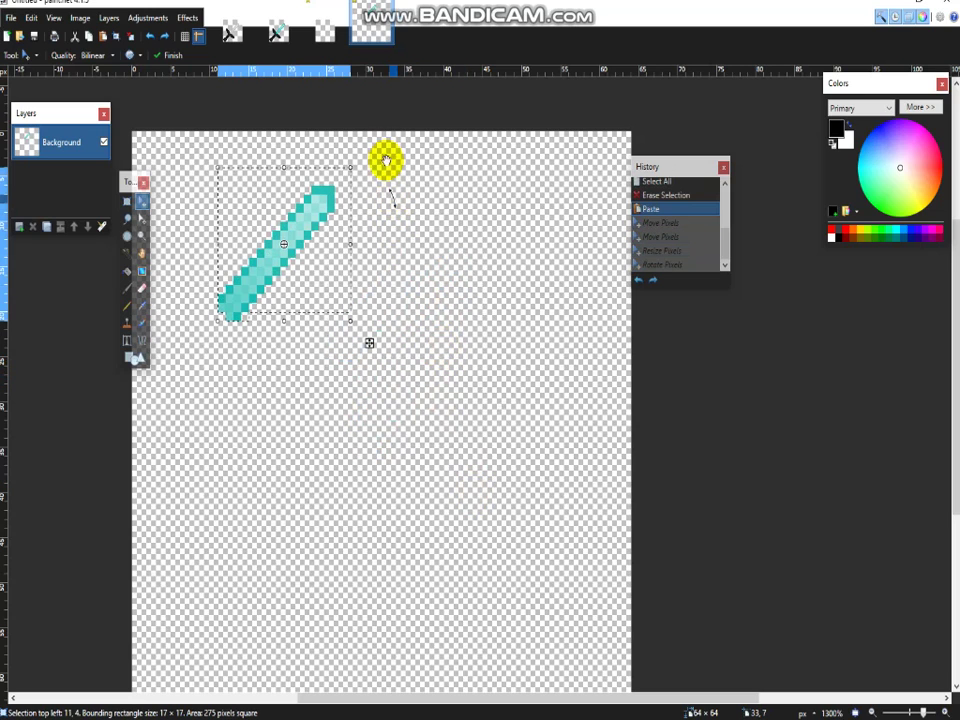
# Step: Paste the copied blade into the empty 32 × 32 image and move its selection's upper-left corner to pixel 12, 3
pyautogui.click(323, 32)
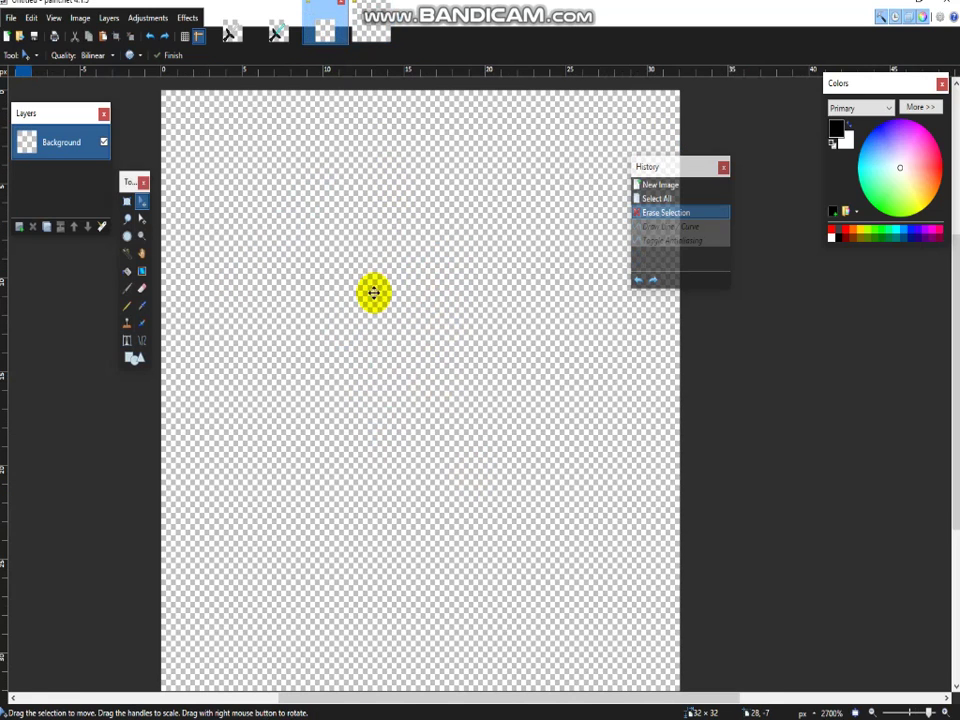
pyautogui.hotkey('ctrl', 'v')
pyautogui.moveTo(461, 343); pyautogui.dragTo(532, 241)
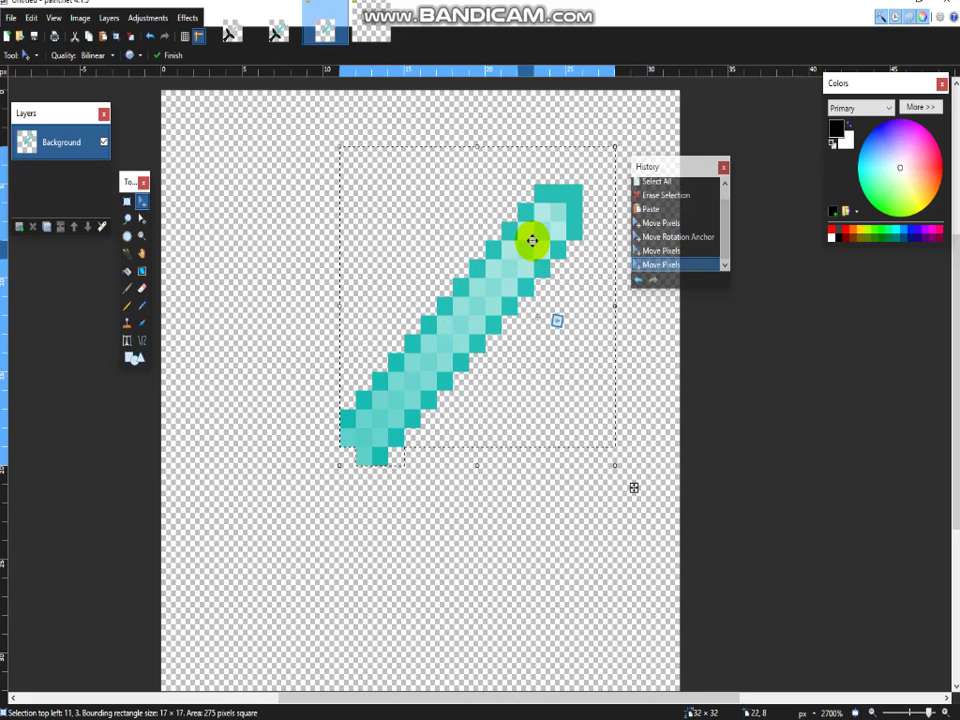
pyautogui.moveTo(532, 240); pyautogui.dragTo(512, 321)
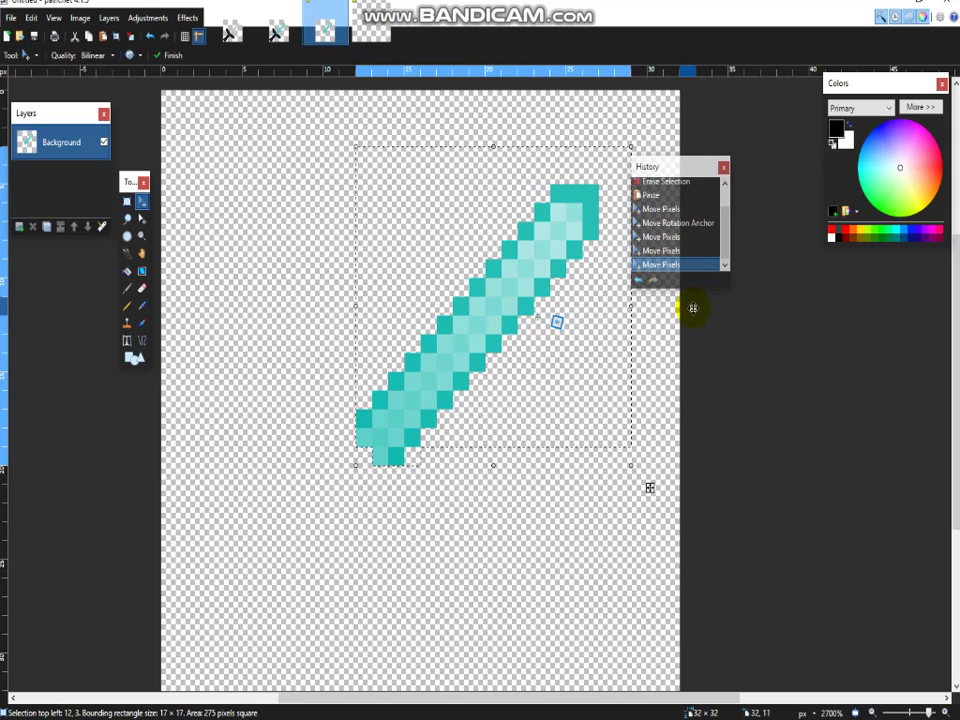
# Step: Choose blue as the primary color for the Pencil and deselect the pasted blade
pyautogui.click(875, 122)
pyautogui.press('p')
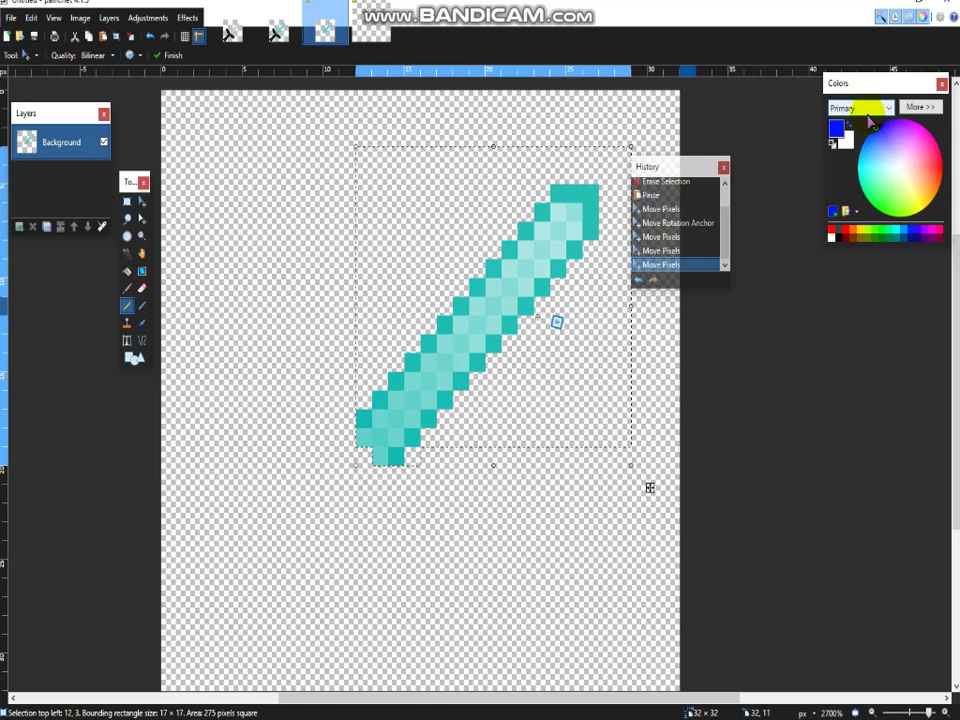
pyautogui.press('s')
pyautogui.click(734, 503)
pyautogui.press('p')
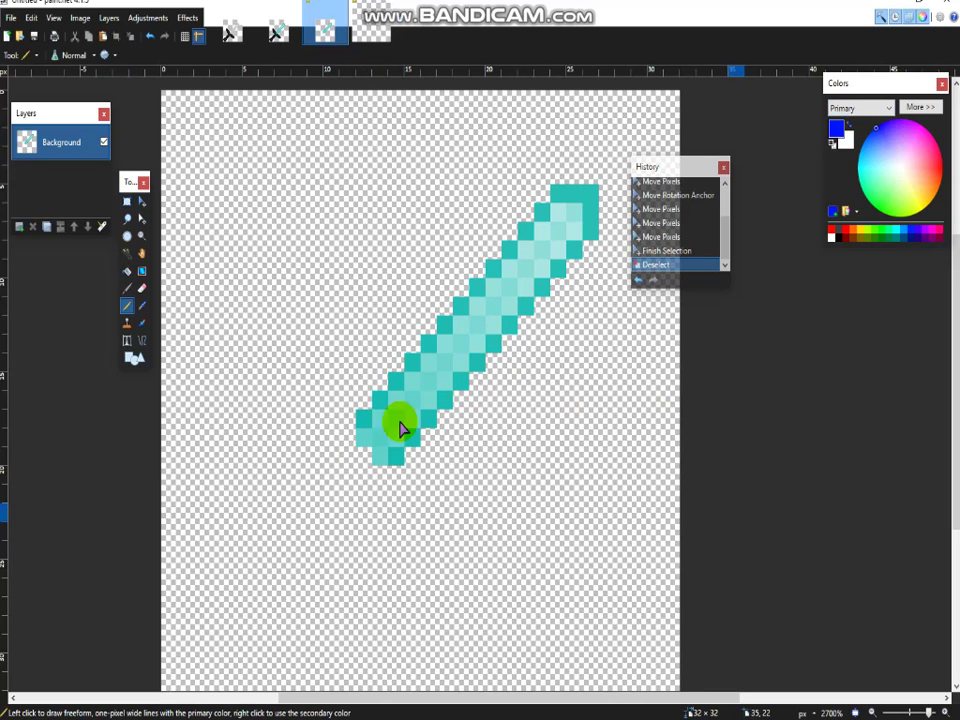
# Step: Recolor the dark teal outline pixels along the blade's lower-right edge blue with the Pencil, from the base up to the tip
pyautogui.click(395, 456)
pyautogui.click(411, 437)
pyautogui.click(428, 419)
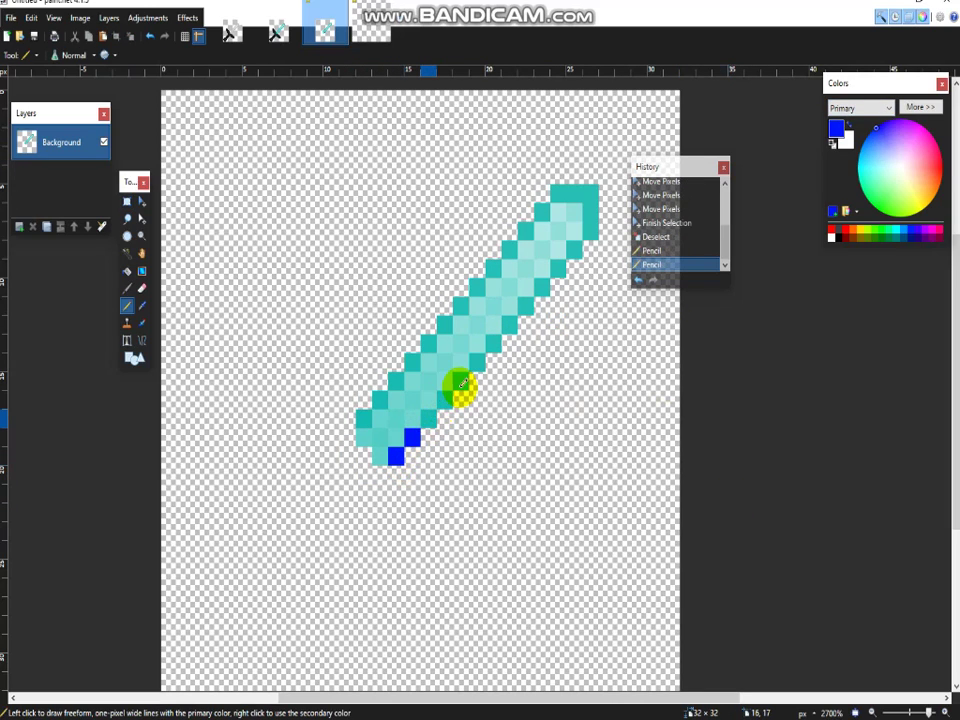
pyautogui.click(444, 400)
pyautogui.click(460, 381)
pyautogui.click(509, 325)
pyautogui.click(525, 306)
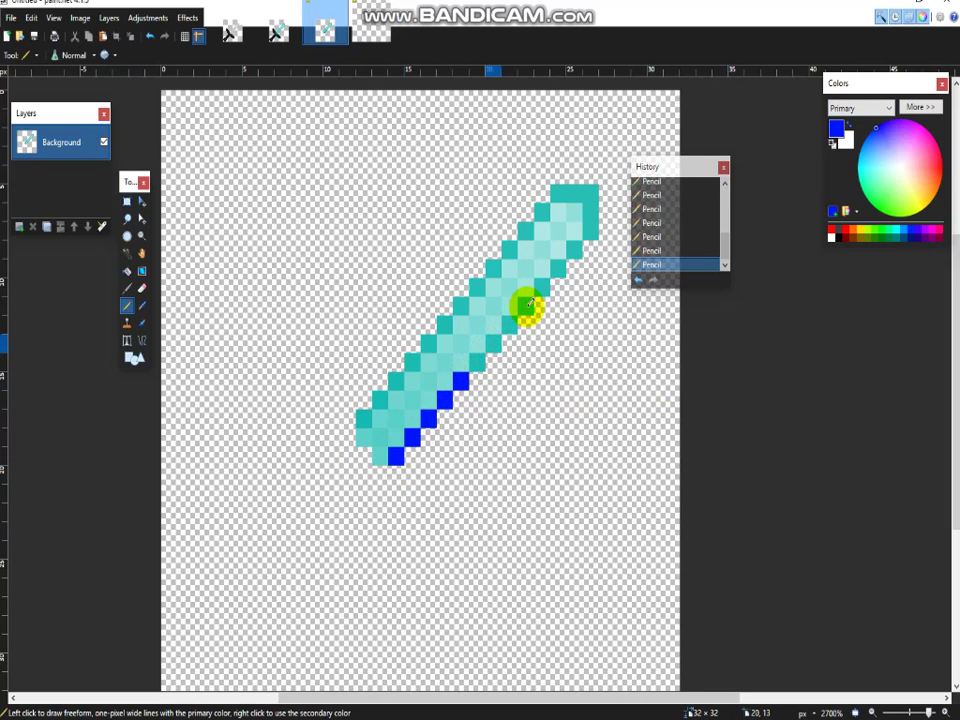
pyautogui.click(541, 287)
pyautogui.click(557, 269)
pyautogui.click(573, 250)
pyautogui.click(590, 230)
# Step: Recolor the outline around the blade's tip blue, undoing the stray pixel painted inside it
pyautogui.click(574, 210)
pyautogui.click(573, 195)
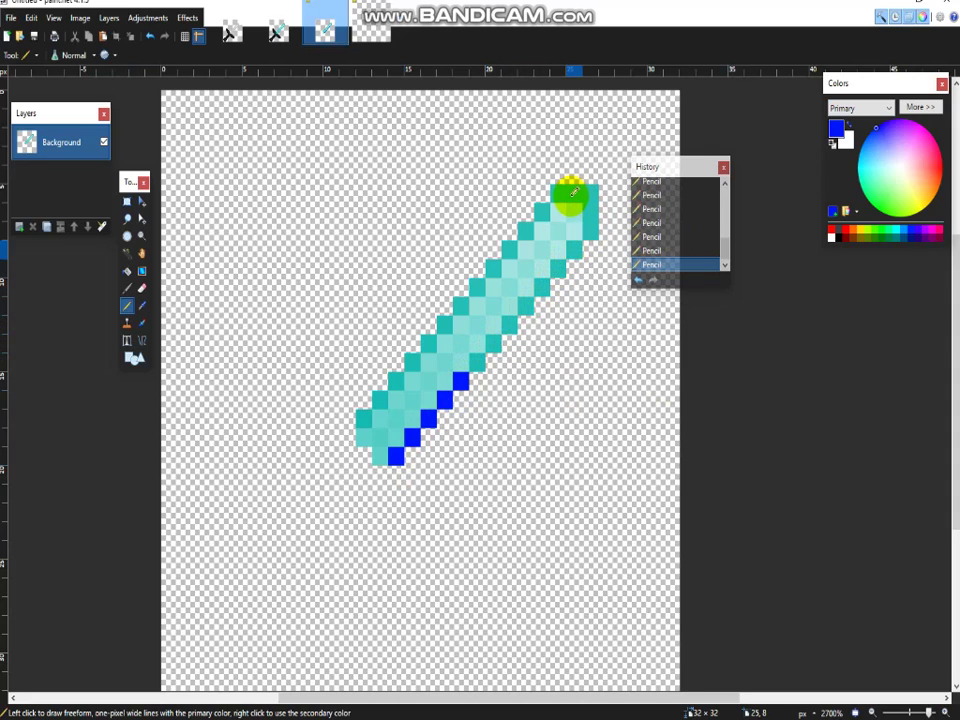
pyautogui.click(561, 195)
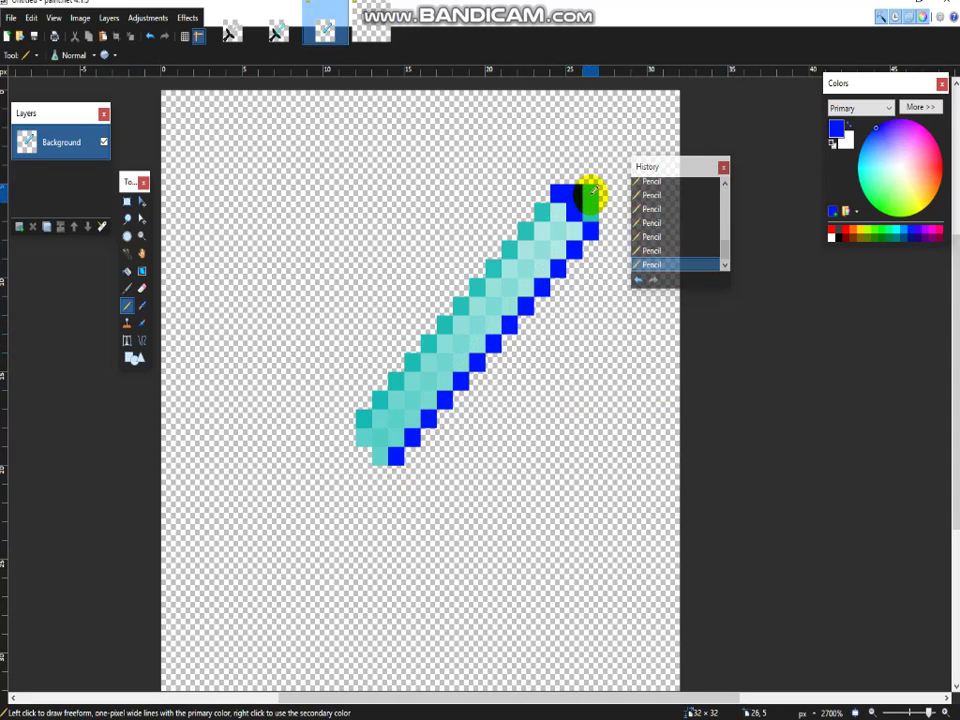
pyautogui.hotkey('ctrl', 'z')
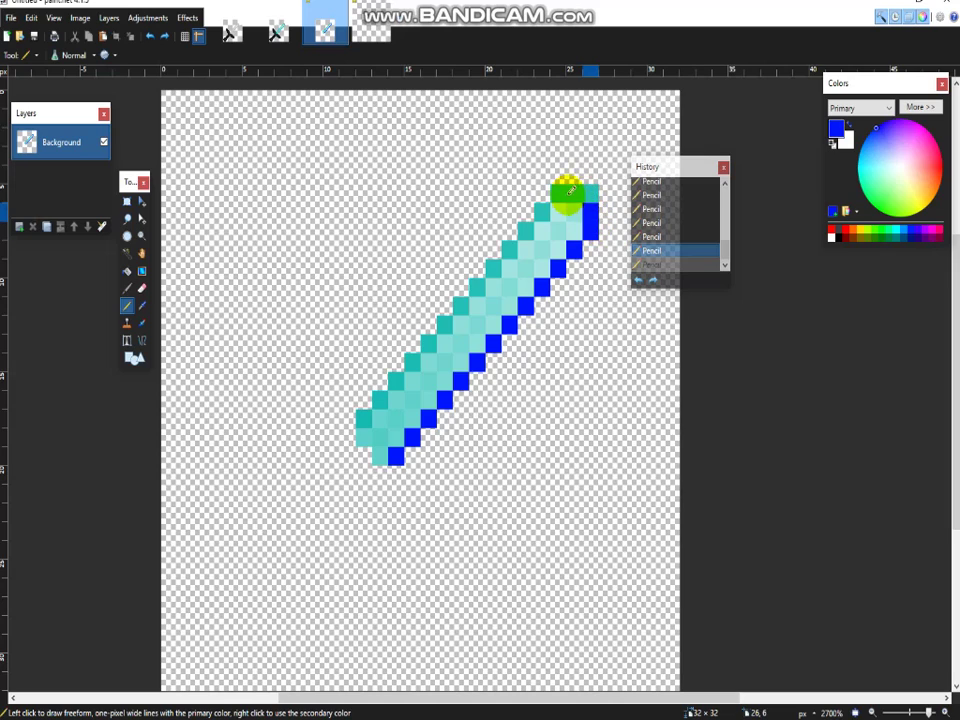
pyautogui.moveTo(566, 192); pyautogui.dragTo(541, 214)
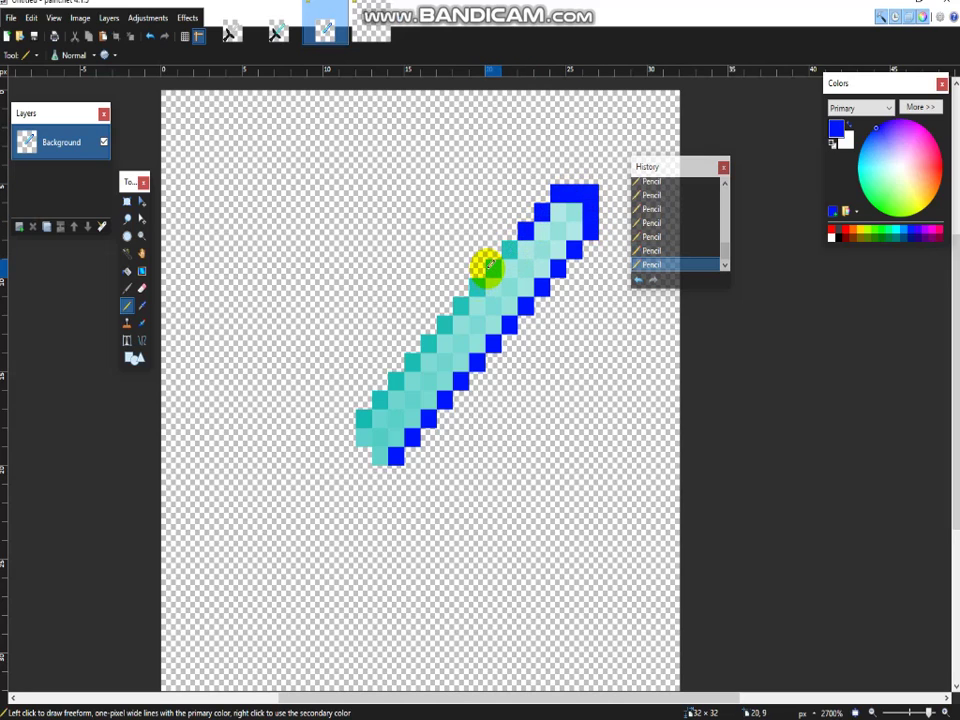
# Step: Recolor the dark teal outline pixels along the blade's upper-left edge blue from the tip downward, undoing the misplaced stroke
pyautogui.click(486, 265)
pyautogui.hotkey('ctrl', 'z')
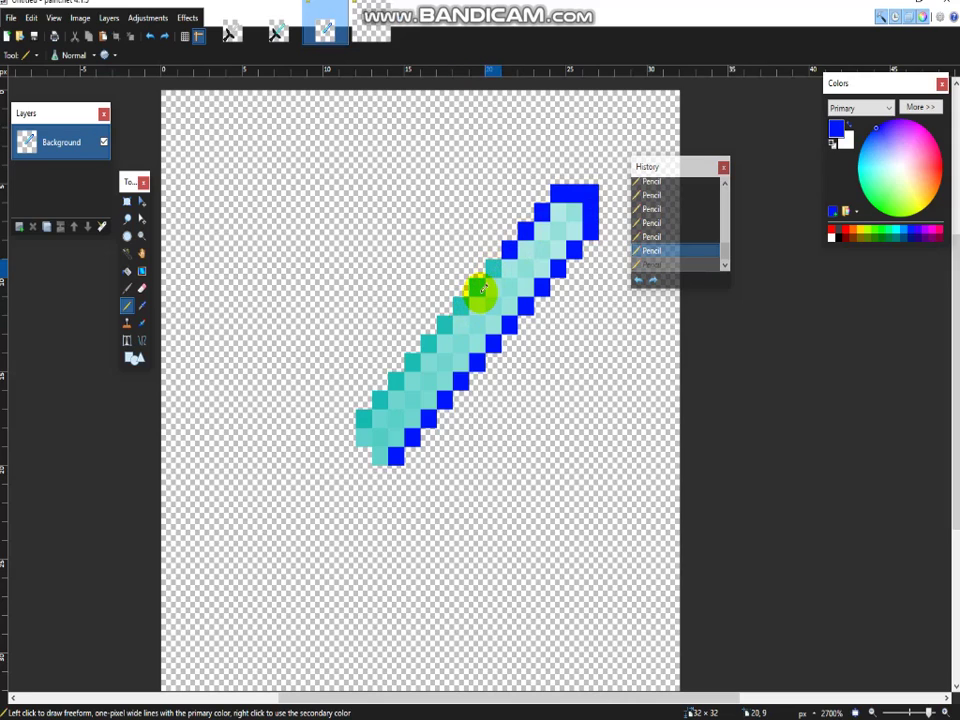
pyautogui.click(479, 289)
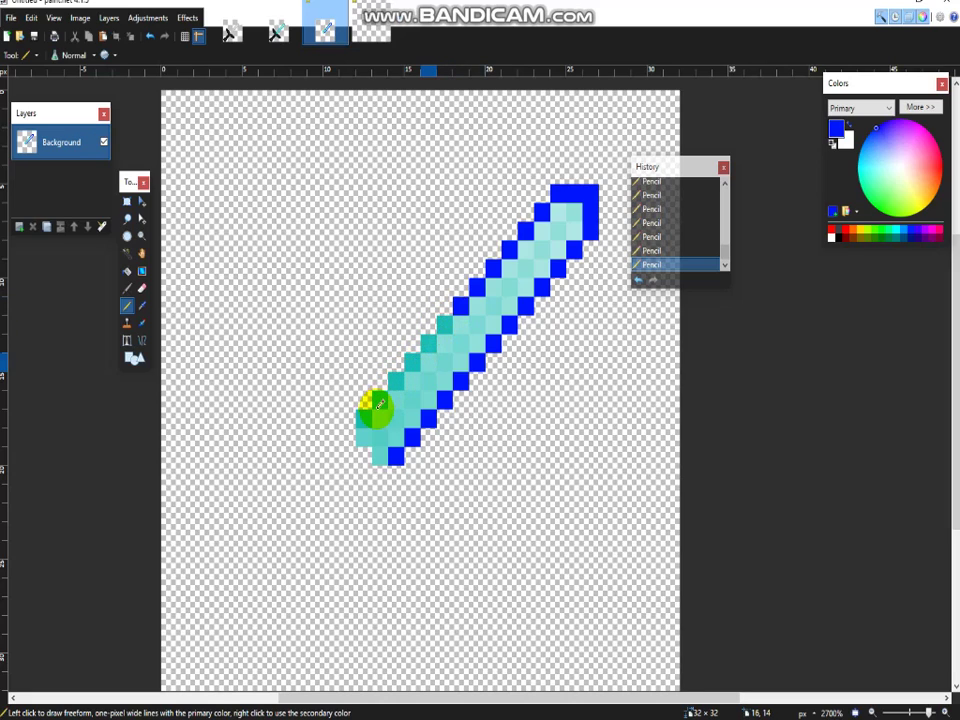
# Step: Undo the strokes back past the stray blue pixel inside the blade and recolor the remaining upper-left edge and base outline blue
pyautogui.click(362, 422)
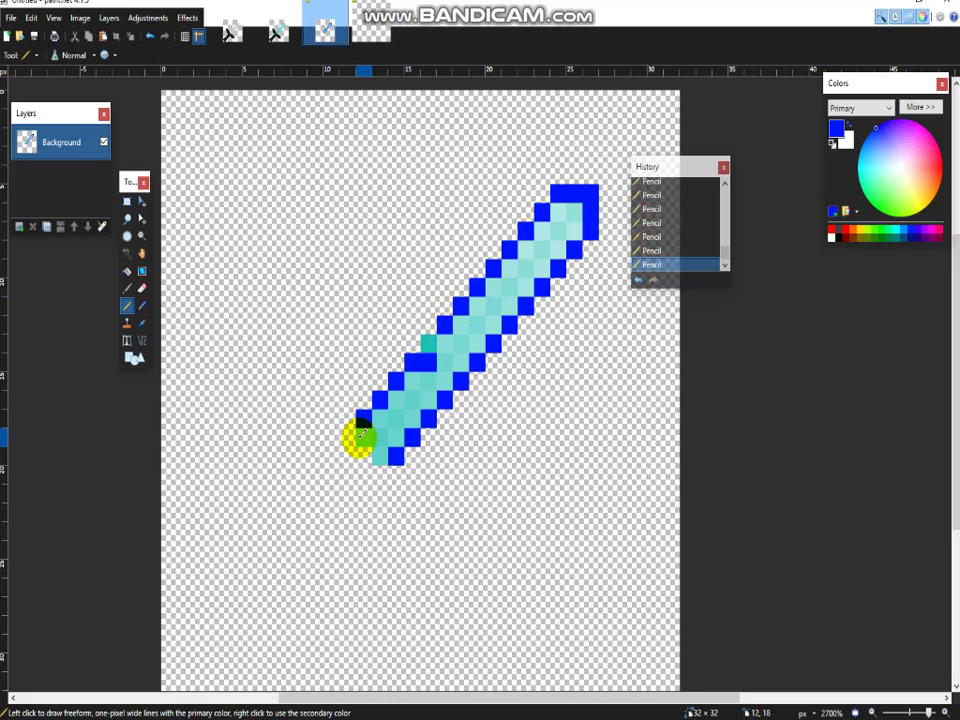
pyautogui.hotkey('ctrl', 'z')
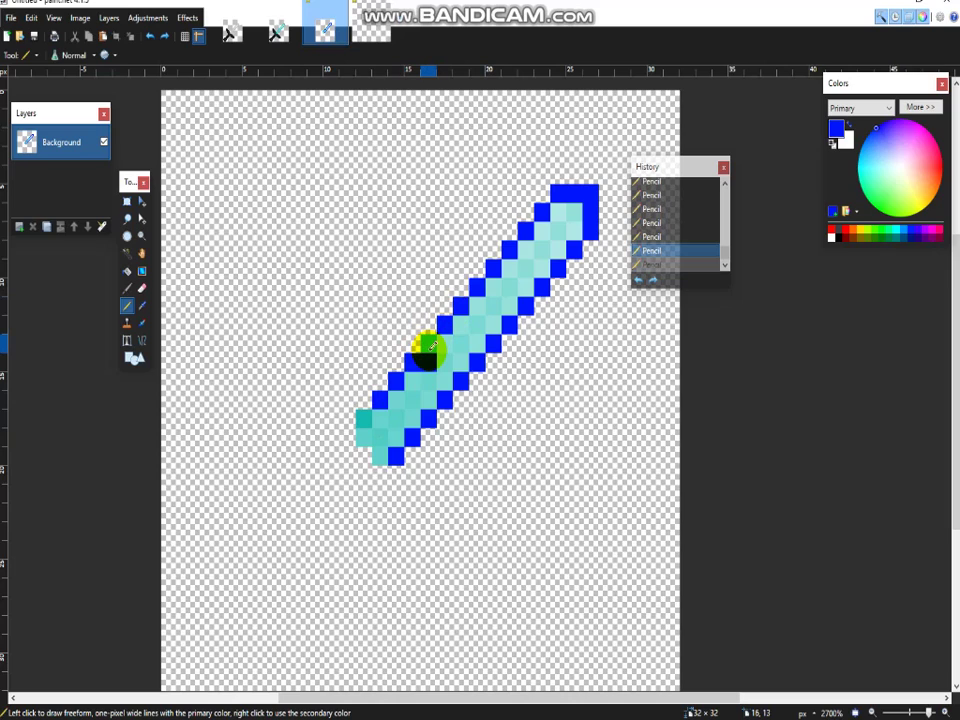
pyautogui.hotkey('ctrl', 'z')
pyautogui.hotkey('ctrl', 'z')
pyautogui.hotkey('ctrl', 'z')
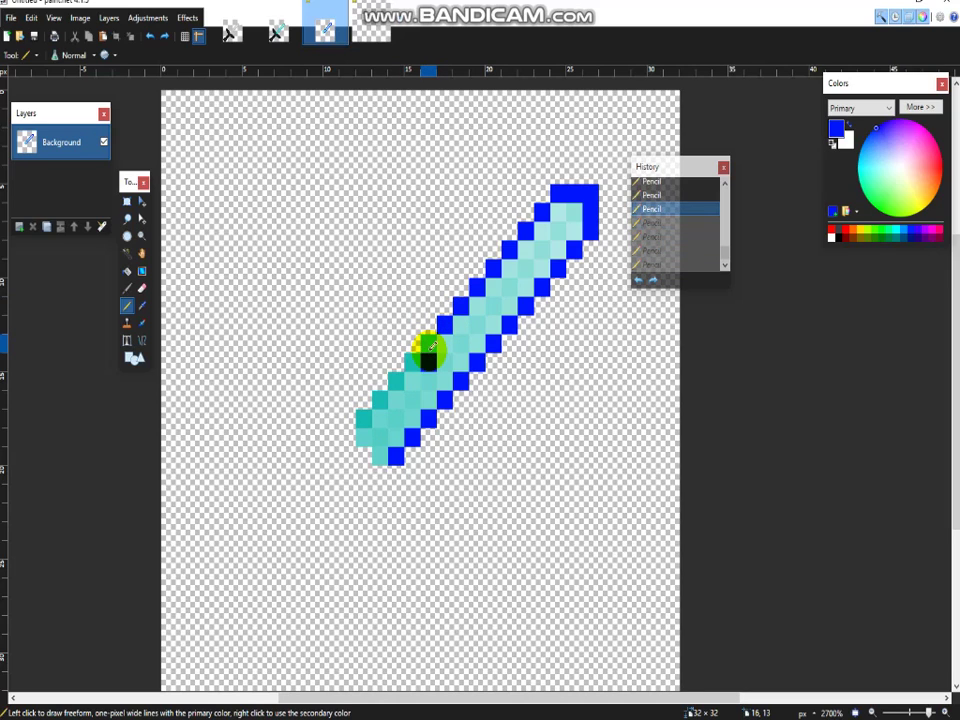
pyautogui.hotkey('ctrl', 'z')
pyautogui.click(429, 348)
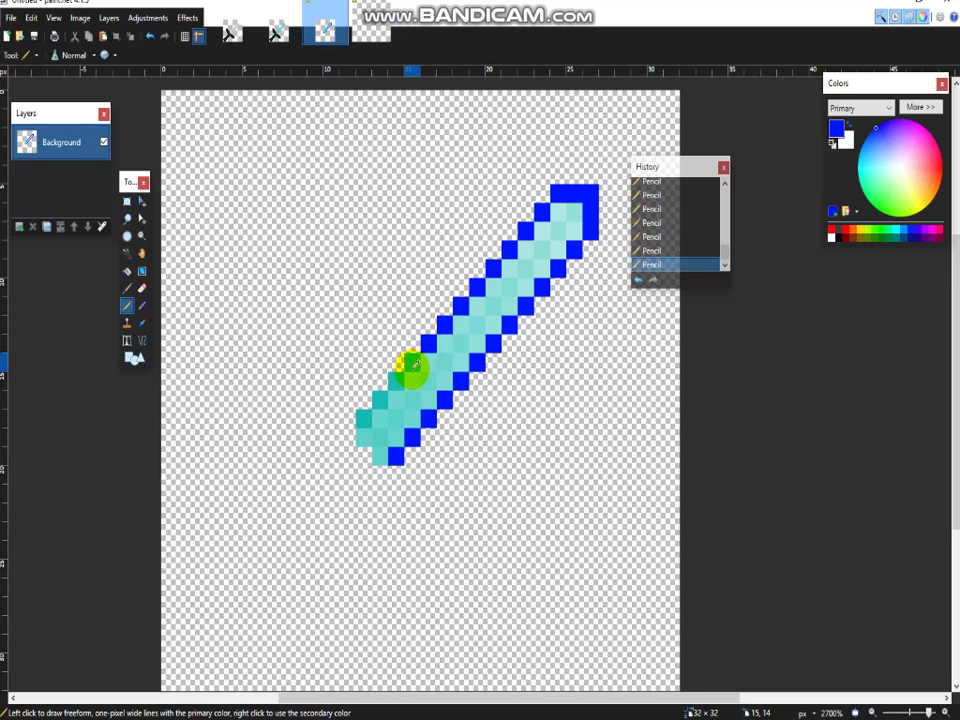
pyautogui.moveTo(397, 376)
pyautogui.mouseDown()
pyautogui.moveTo(358, 435)
pyautogui.moveTo(386, 455)
pyautogui.mouseUp()
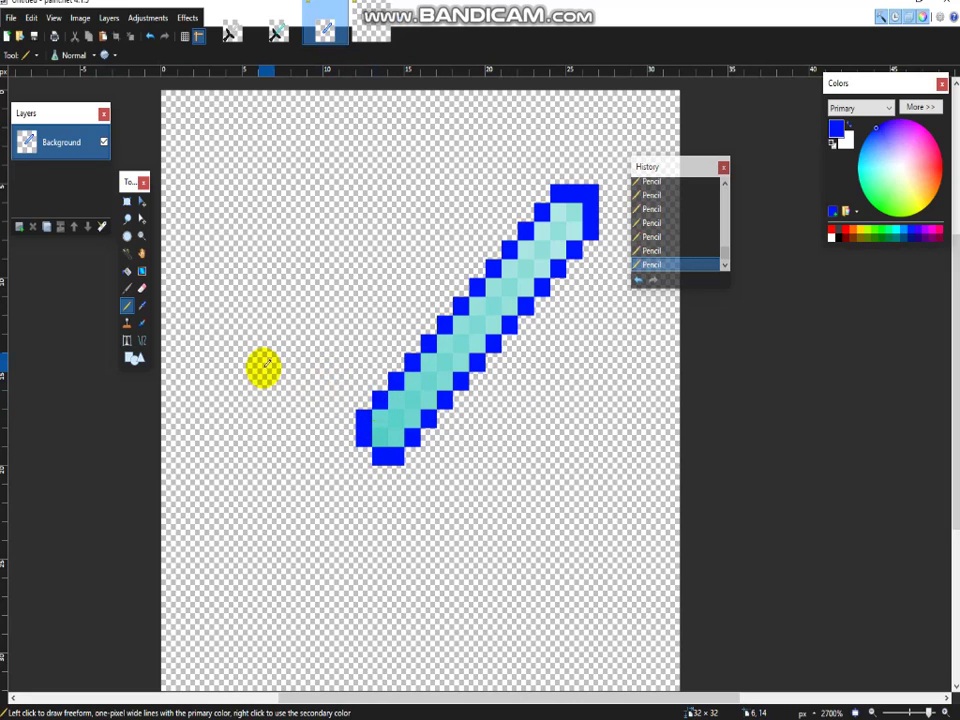
pyautogui.click(480, 348)
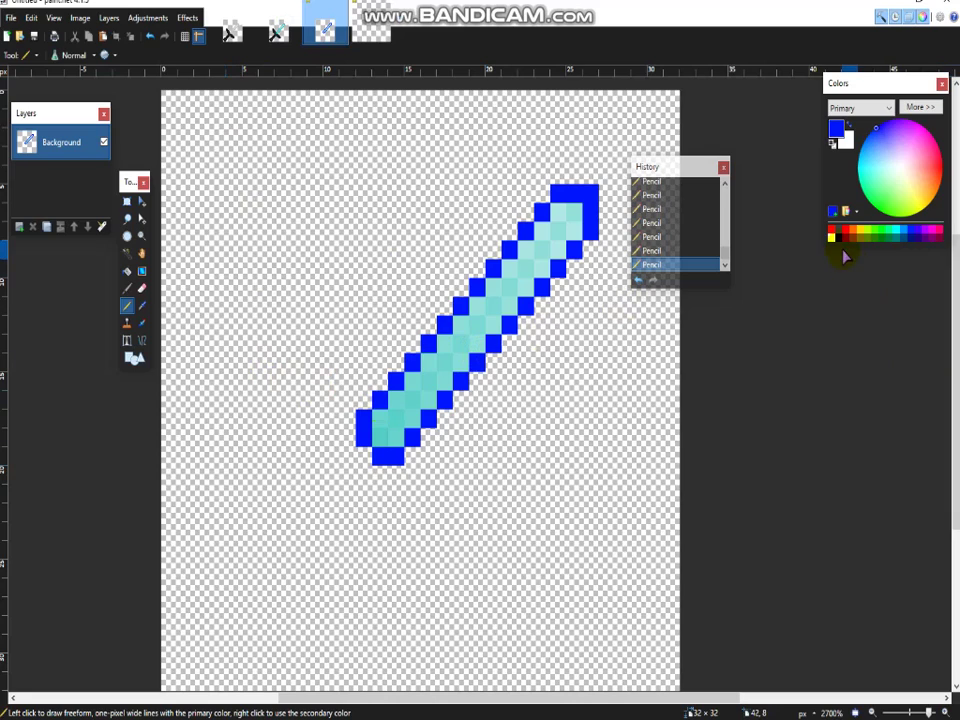
# Step: Choose black as the primary color and draw the outline of the upper-left guard arm with the Pencil, starting at the blade's base
pyautogui.click(839, 240)
pyautogui.click(362, 455)
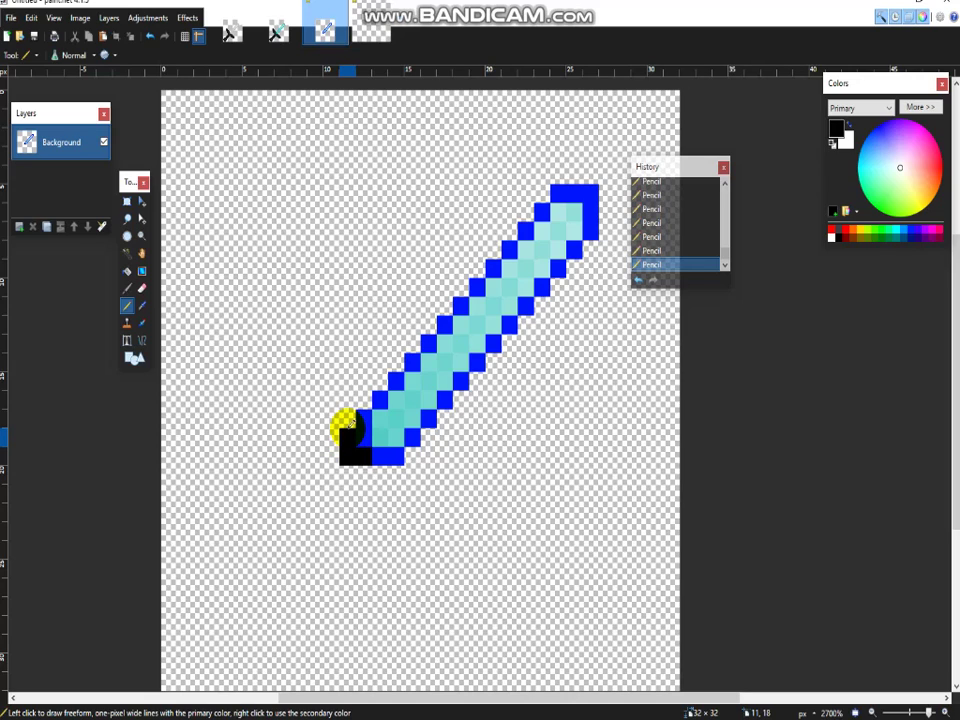
pyautogui.click(349, 419)
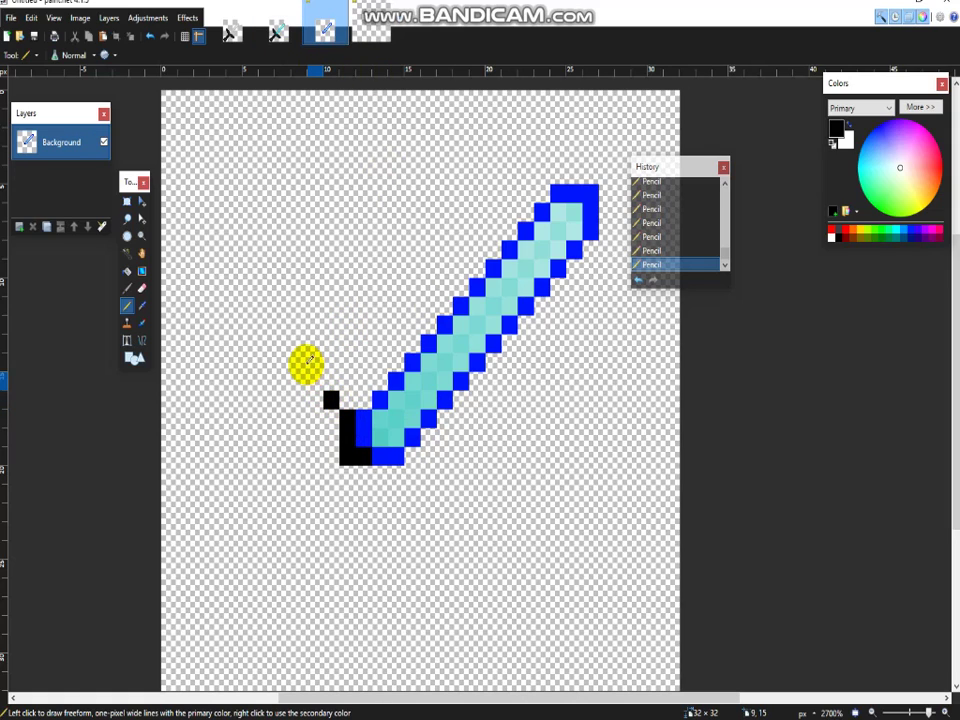
pyautogui.click(313, 376)
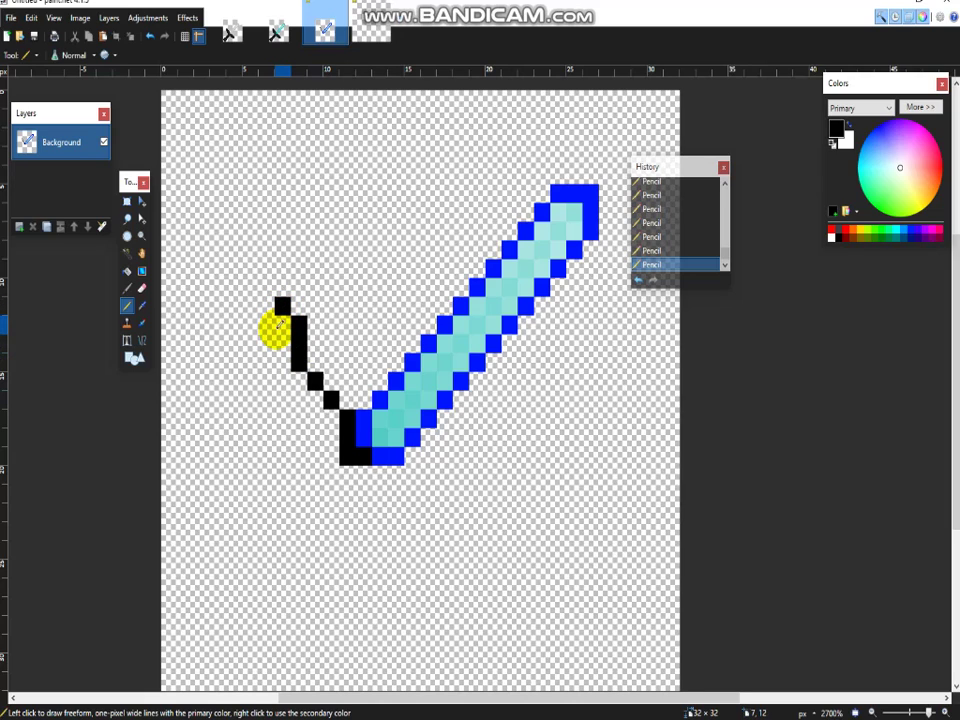
pyautogui.hotkey('ctrl', 'z')
pyautogui.hotkey('ctrl', 'z')
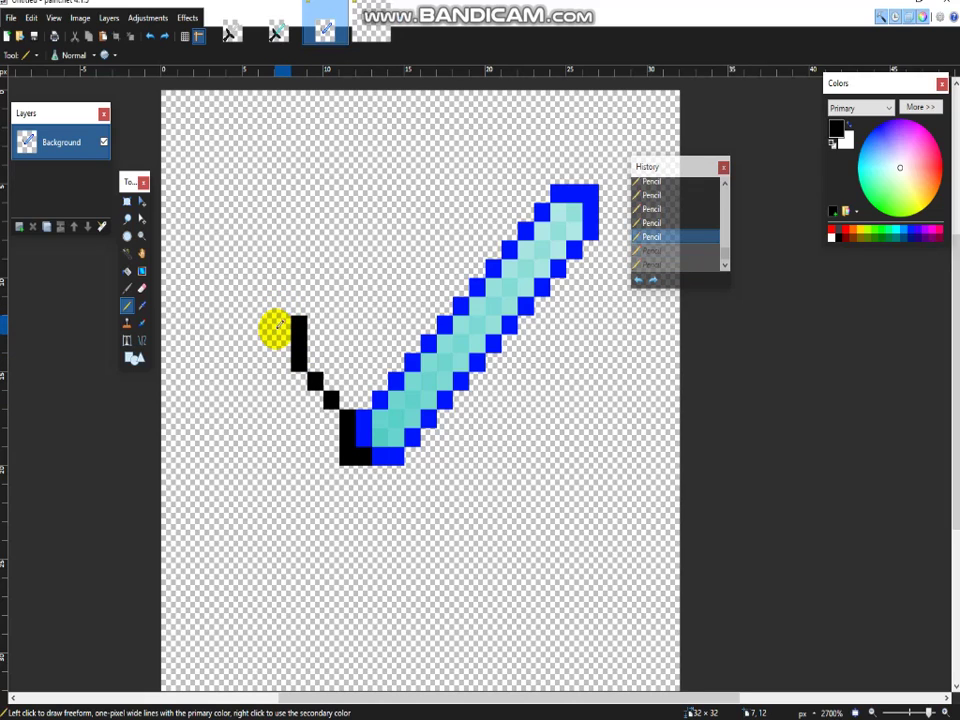
pyautogui.hotkey('ctrl', 'y')
pyautogui.hotkey('ctrl', 'y')
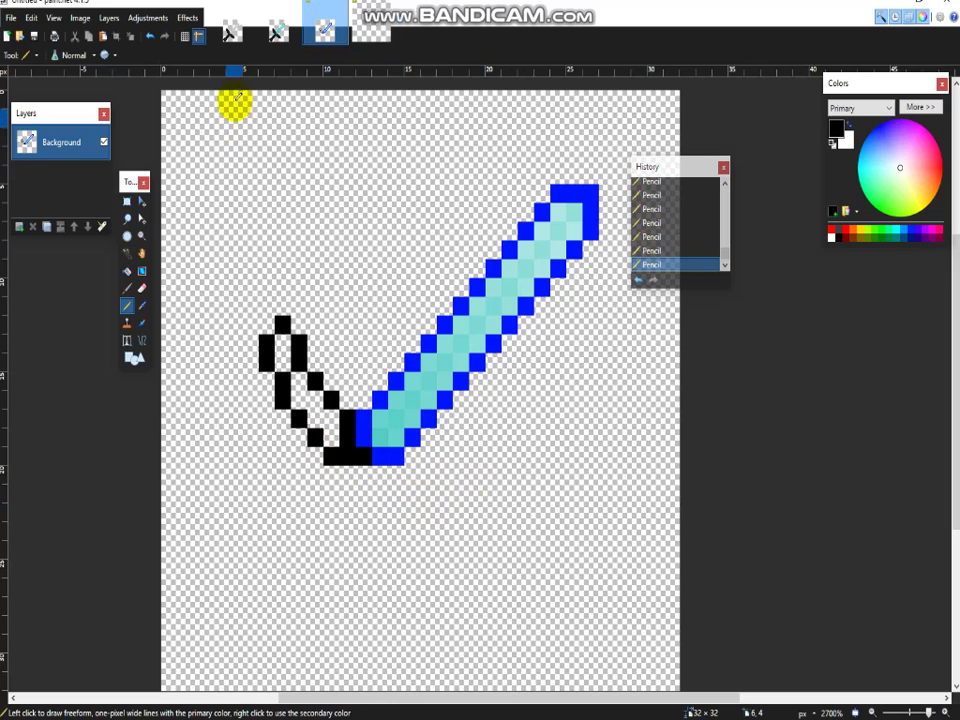
# Step: Reshape the upper guard arm's end after comparing it with the diamond sword, adding pixel 7, 11 and erasing pixel 7, 12
pyautogui.click(278, 33)
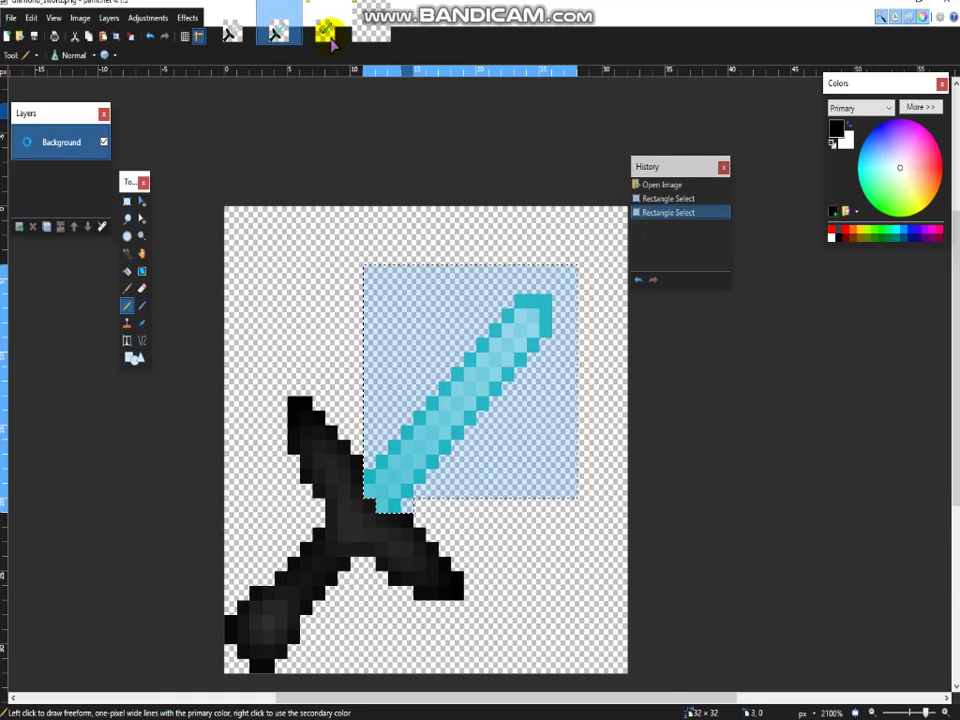
pyautogui.click(324, 30)
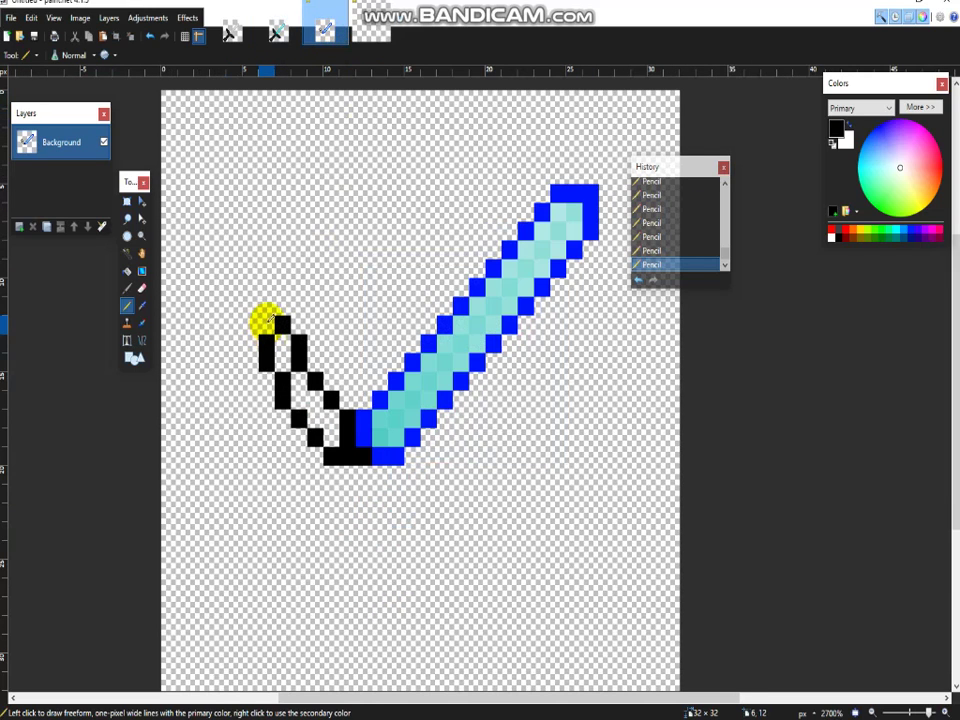
pyautogui.click(279, 30)
pyautogui.click(338, 33)
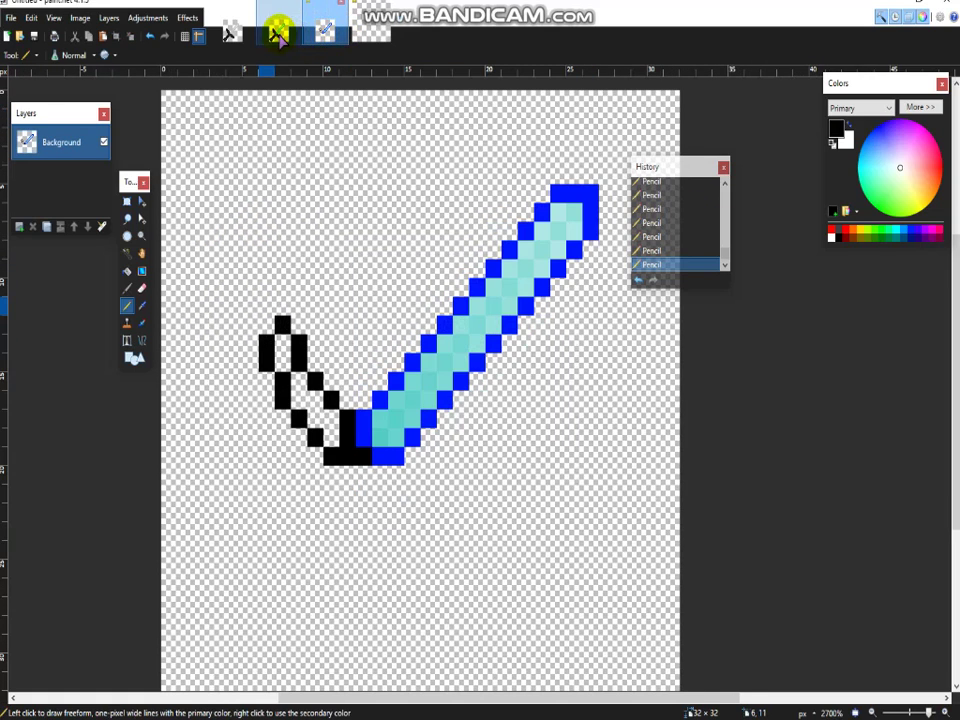
pyautogui.click(279, 35)
pyautogui.click(339, 36)
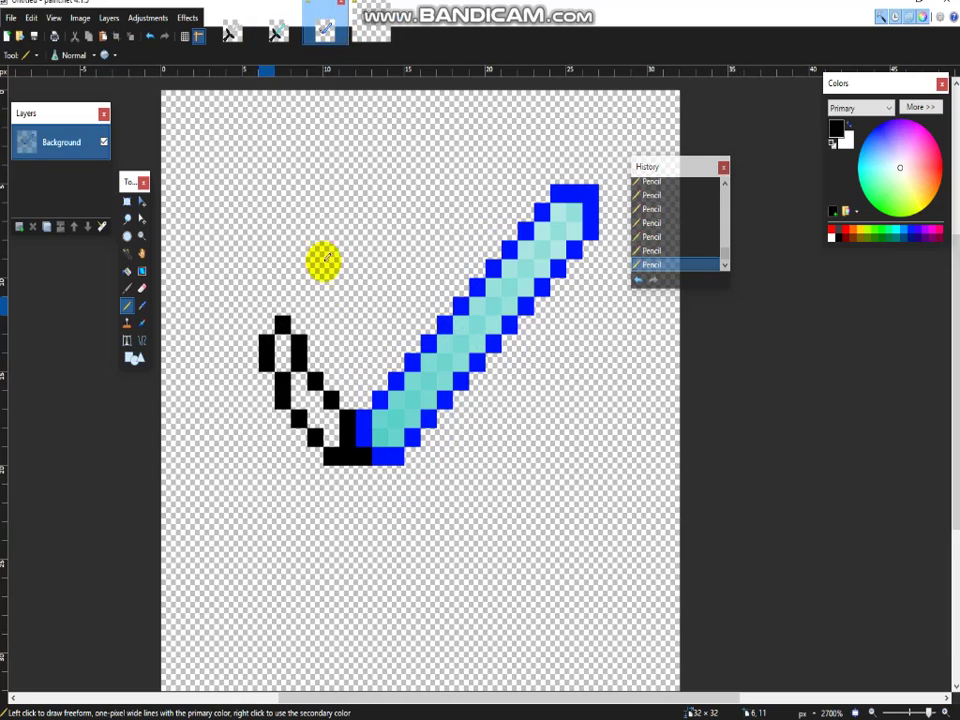
pyautogui.click(281, 304)
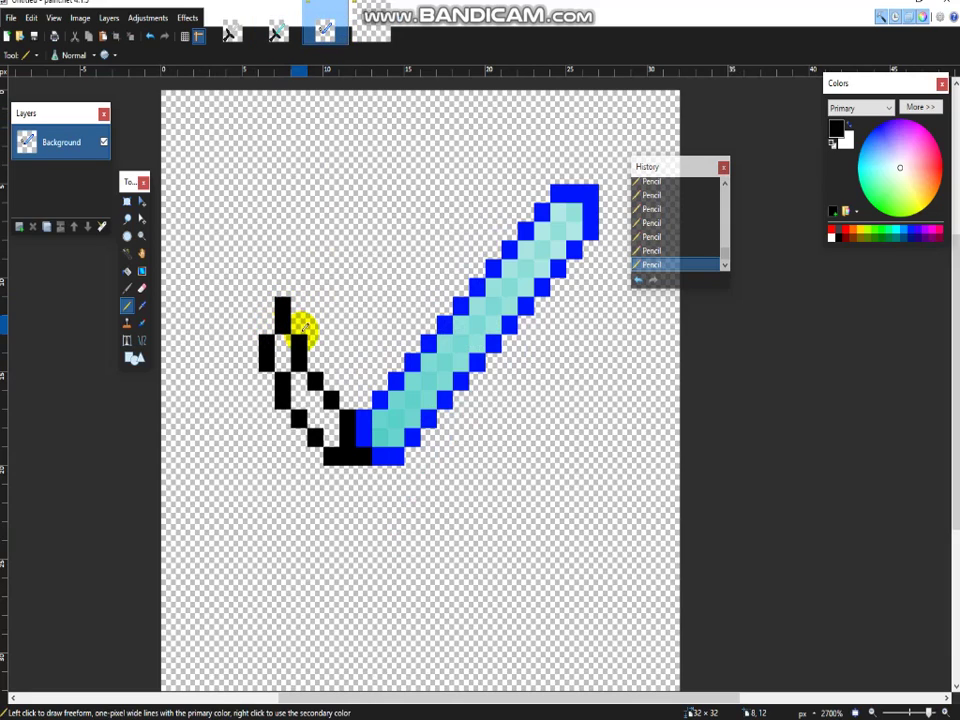
pyautogui.press('e')
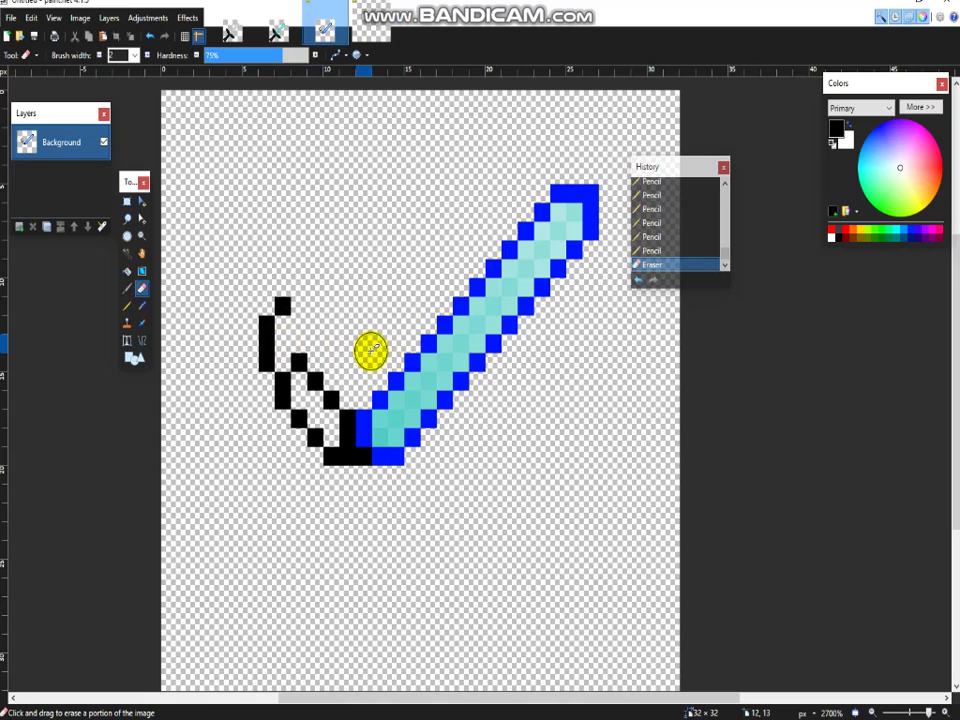
pyautogui.press('p')
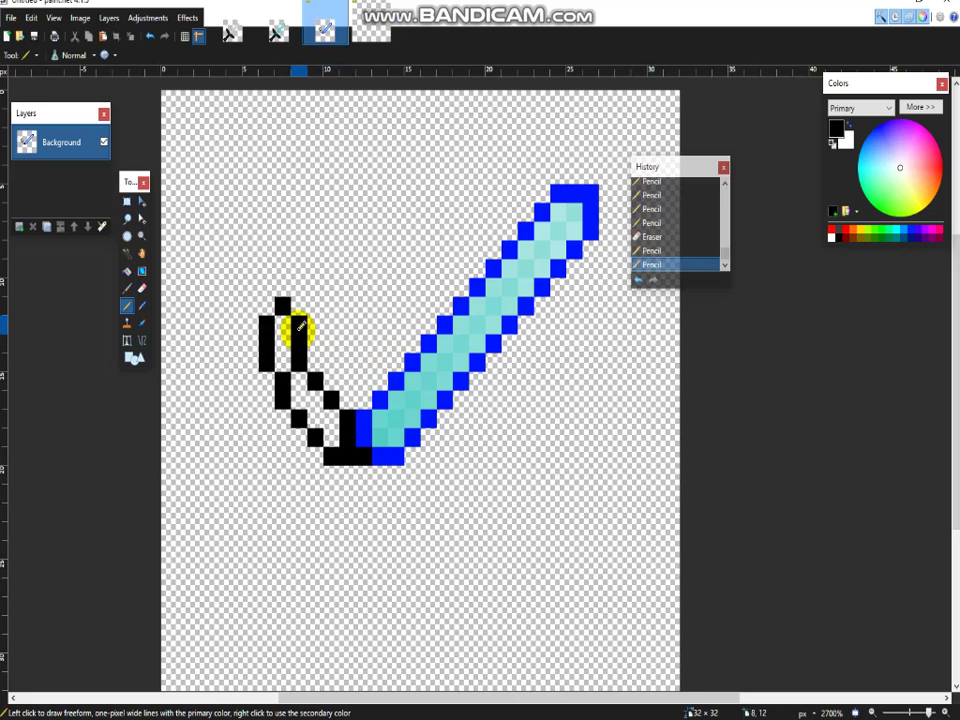
# Step: Check the diamond sword's guard and extend the black outline under the blade's base with pixels 12 to 14 of row 20 and pixel 12, 21
pyautogui.scroll(-2, 316, 380)
pyautogui.scroll(-5, 316, 372)
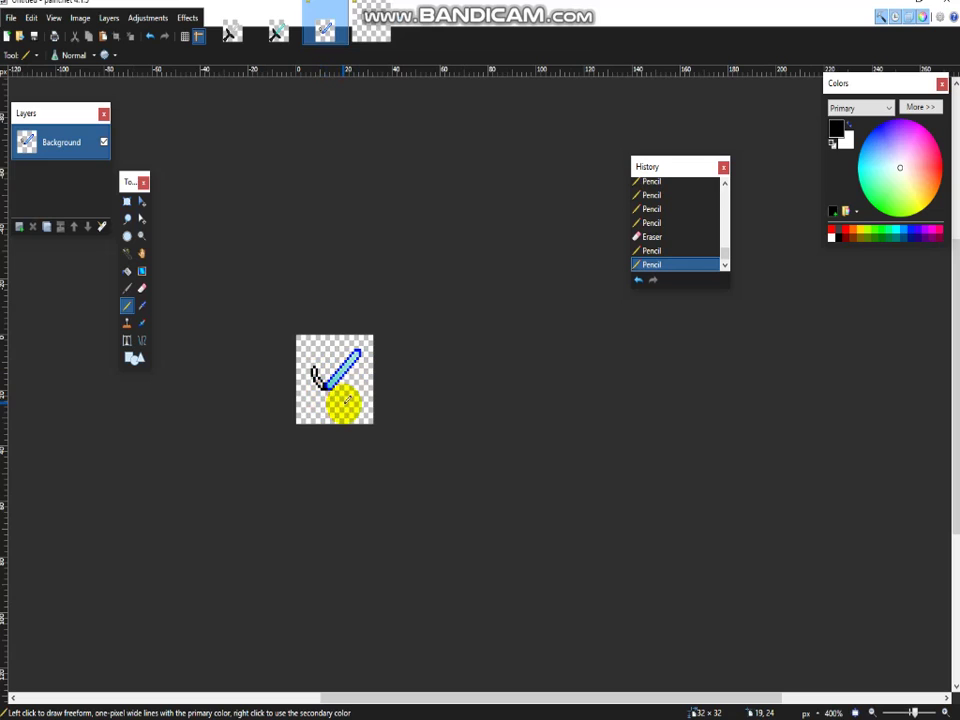
pyautogui.scroll(6, 340, 398)
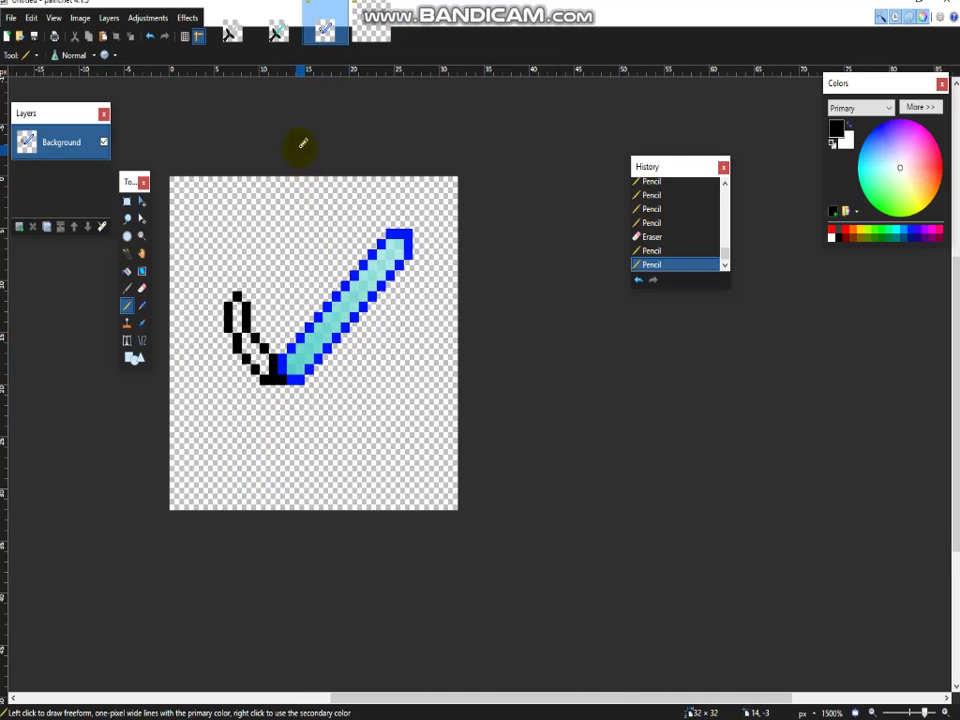
pyautogui.click(277, 32)
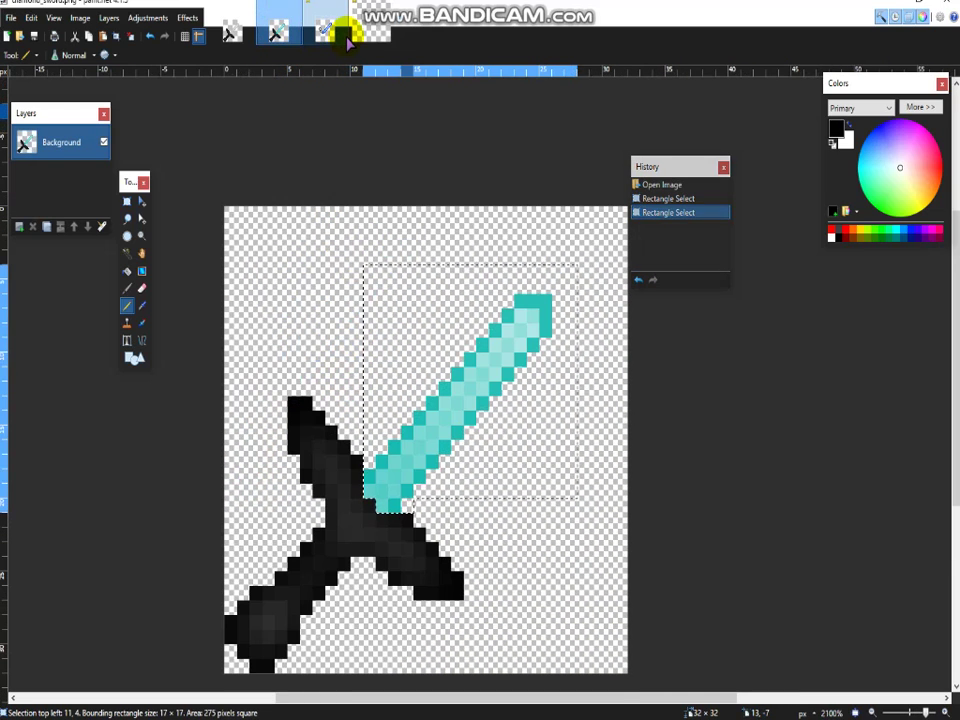
pyautogui.click(340, 32)
pyautogui.scroll(5, 288, 397)
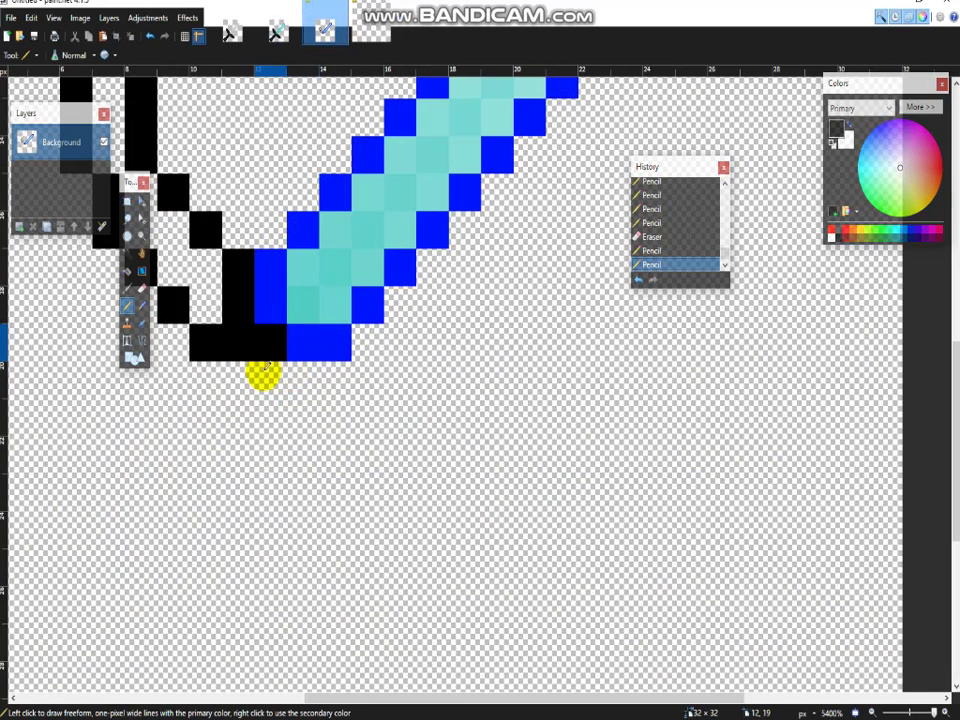
pyautogui.click(266, 370)
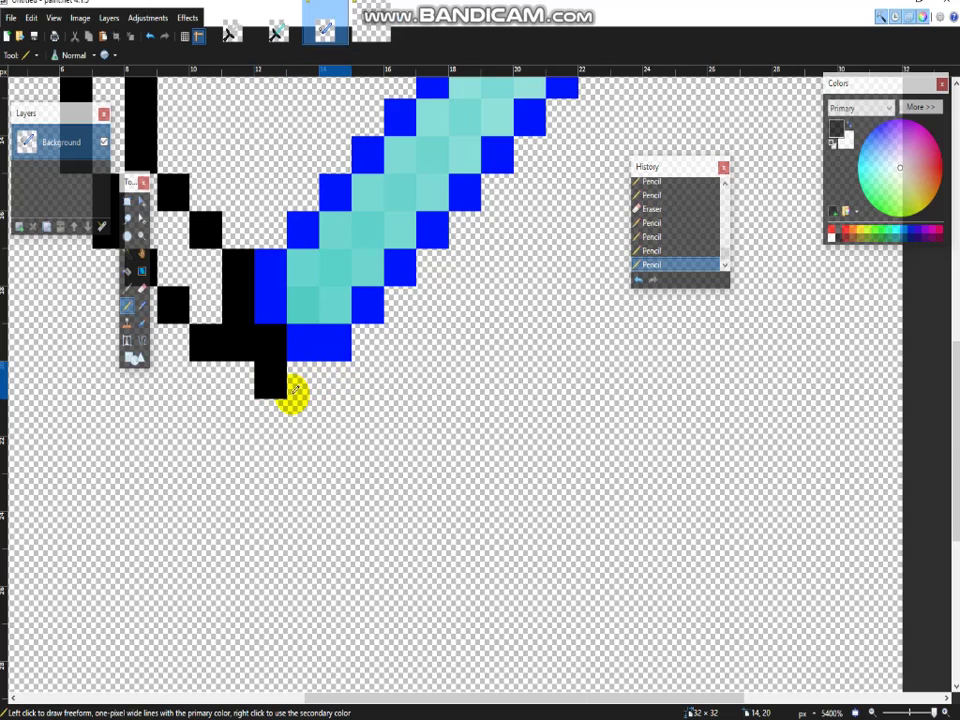
pyautogui.moveTo(296, 388); pyautogui.dragTo(295, 389)
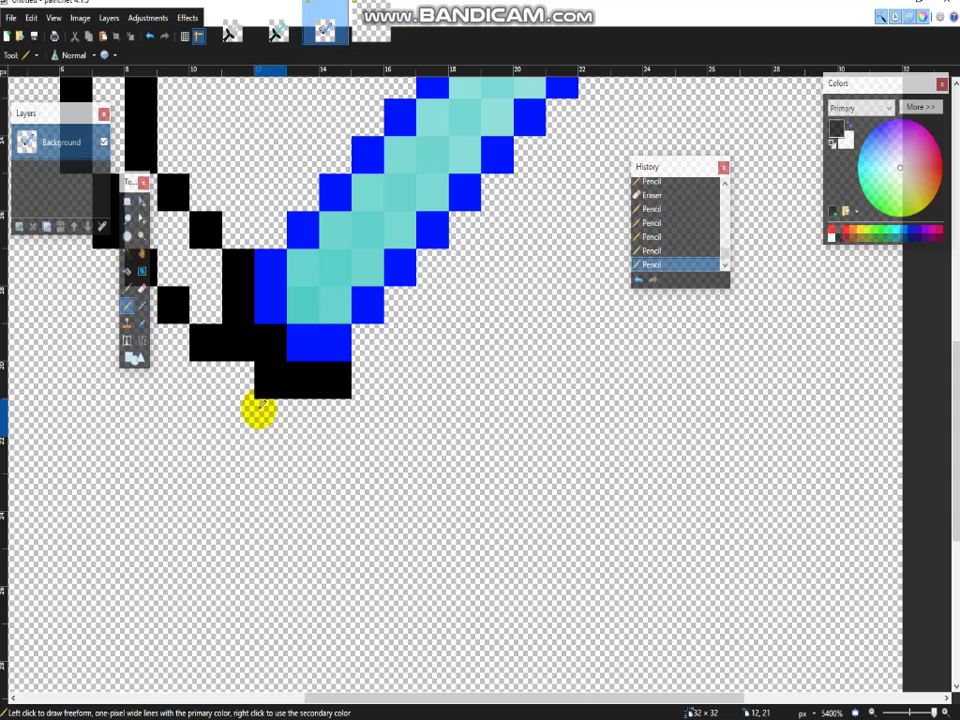
pyautogui.click(272, 416)
# Step: Draw the two parallel diagonal black edges of the lower-right guard arm, down to pixels 16, 22 and 14, 23
pyautogui.scroll(-1, 326, 414)
pyautogui.scroll(-3, 333, 416)
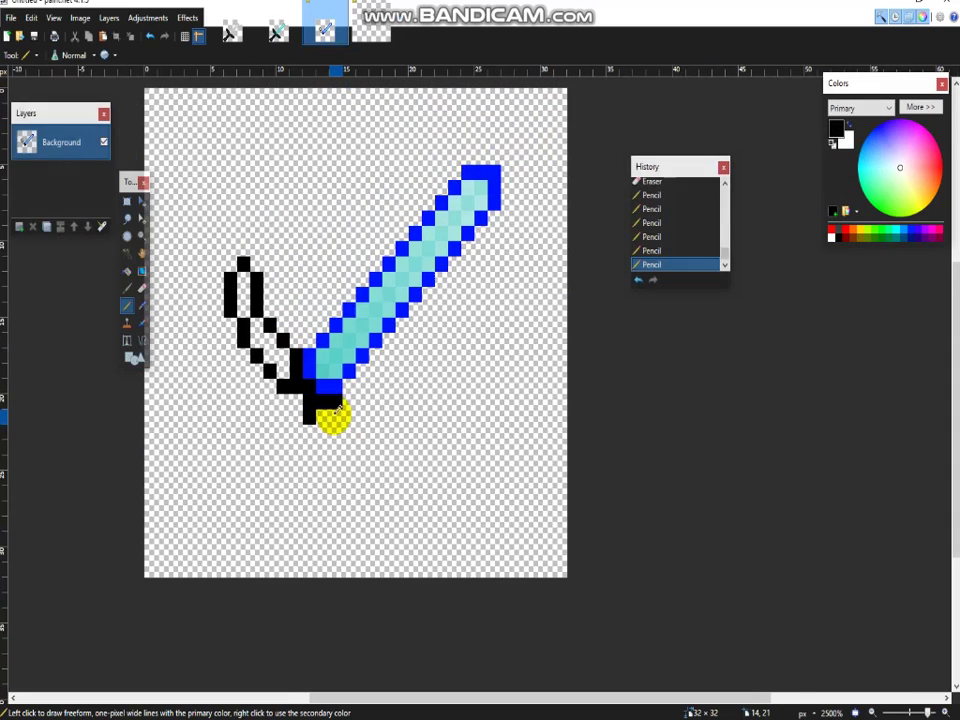
pyautogui.click(349, 416)
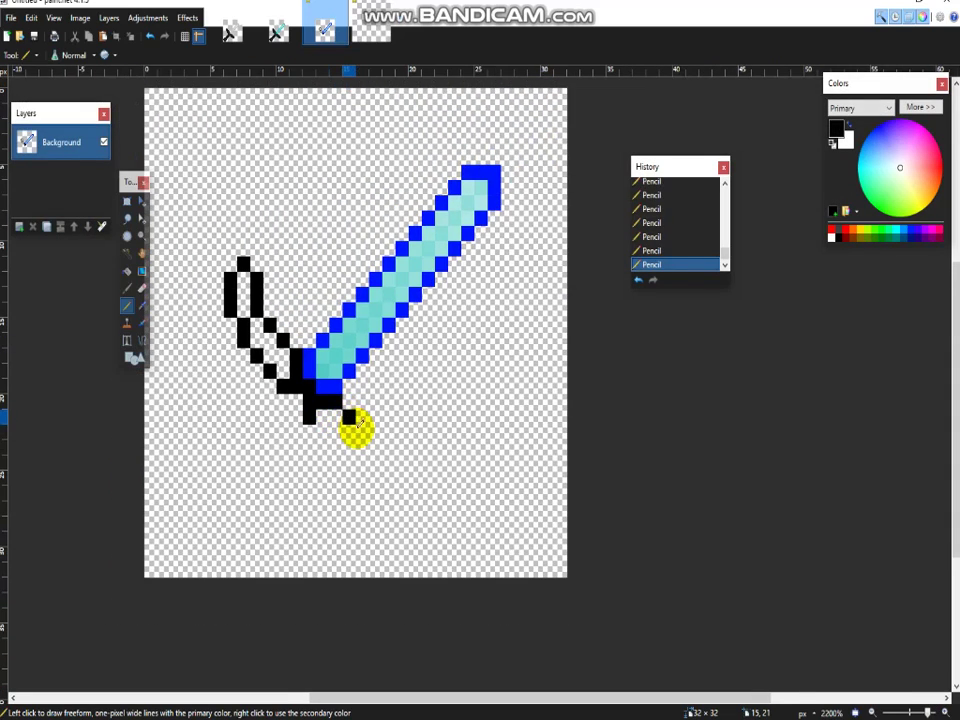
pyautogui.click(362, 432)
pyautogui.click(321, 432)
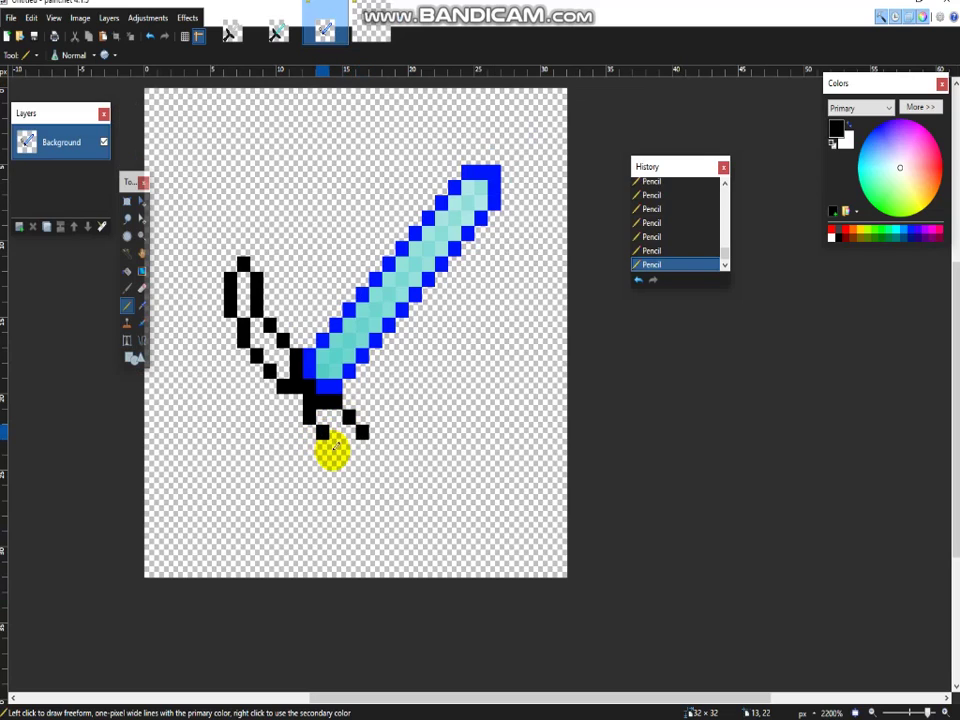
pyautogui.click(335, 447)
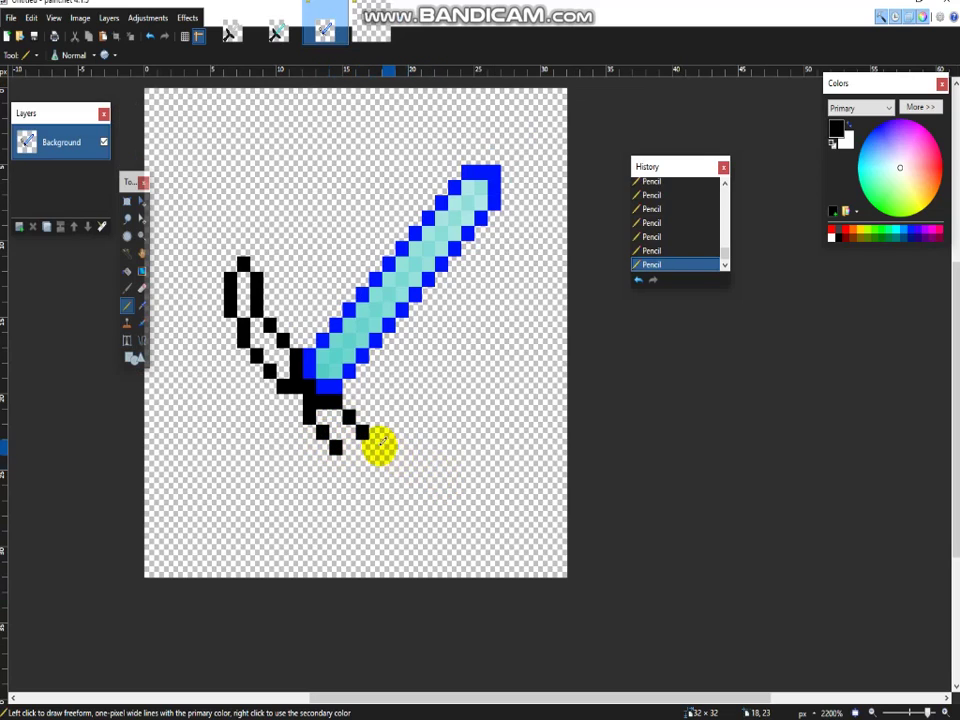
# Step: Close the lower-right guard arm's outline in black with a rounded end reaching pixel 20, 24 and a lower edge along row 25
pyautogui.click(375, 446)
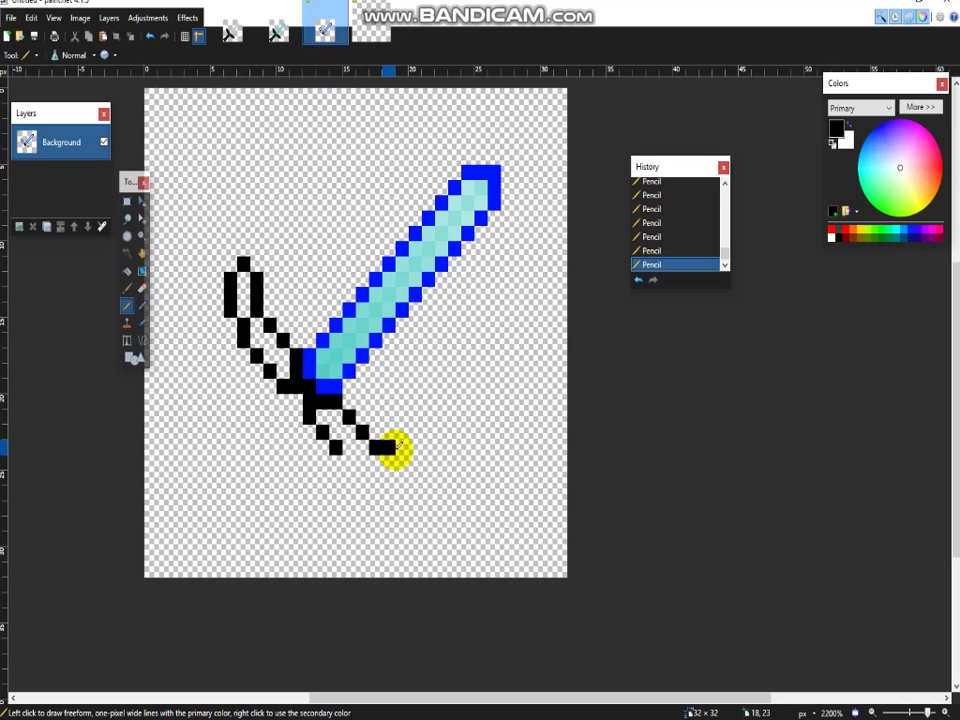
pyautogui.click(402, 452)
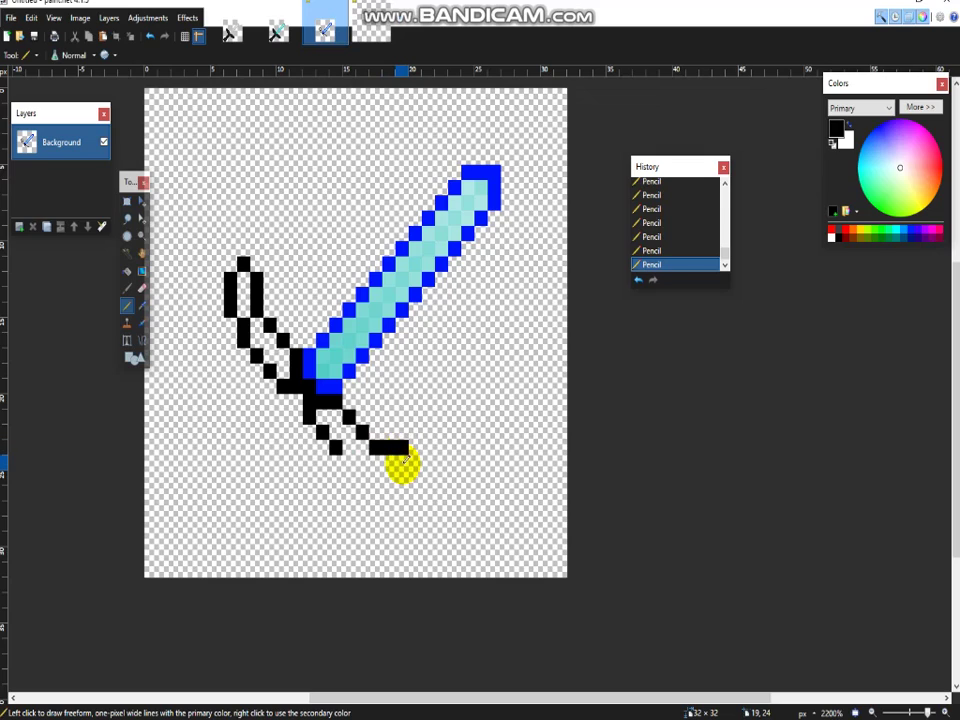
pyautogui.click(414, 461)
pyautogui.click(400, 476)
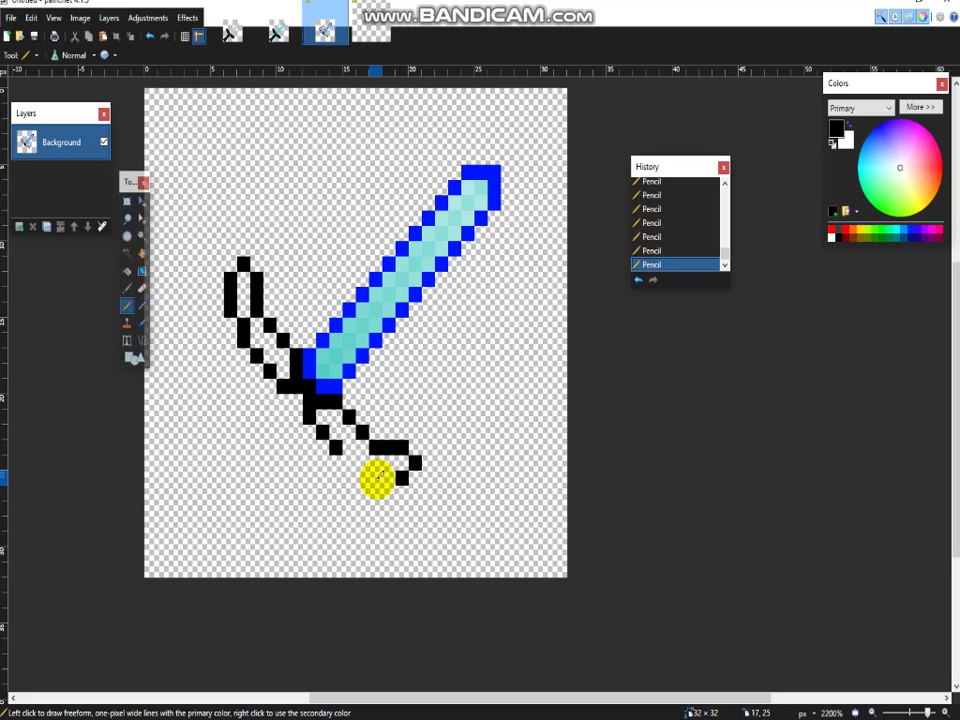
pyautogui.click(376, 478)
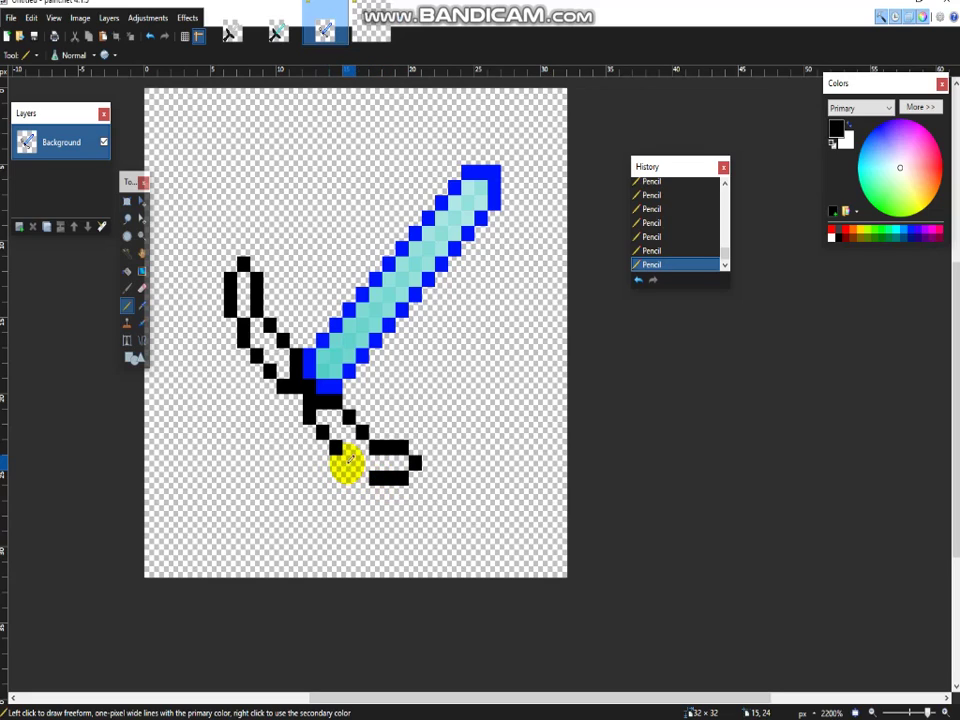
pyautogui.click(350, 464)
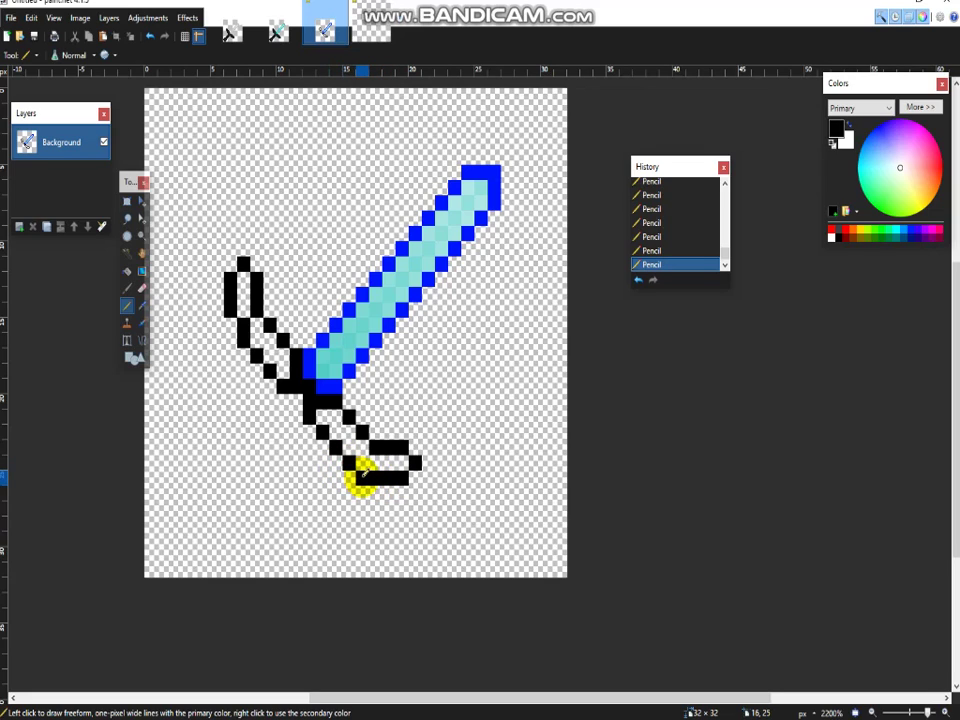
# Step: Adjust the lower-right guard arm's bottom edge by adding a black pixel at 16, 24 and erasing pixel 16, 25
pyautogui.click(360, 477)
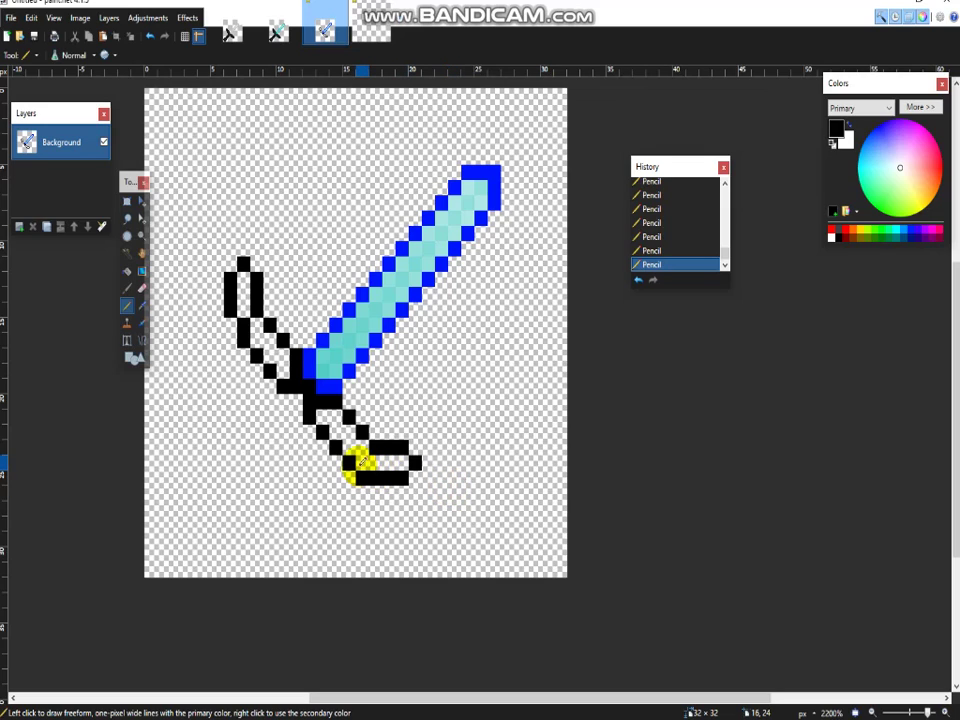
pyautogui.press('e')
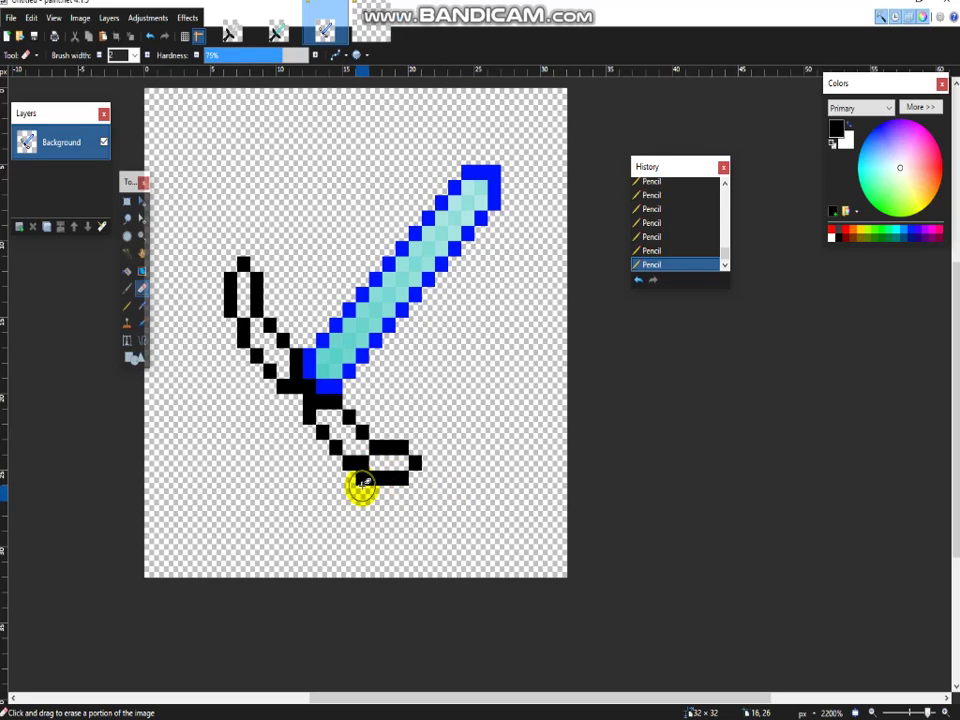
pyautogui.click(352, 486)
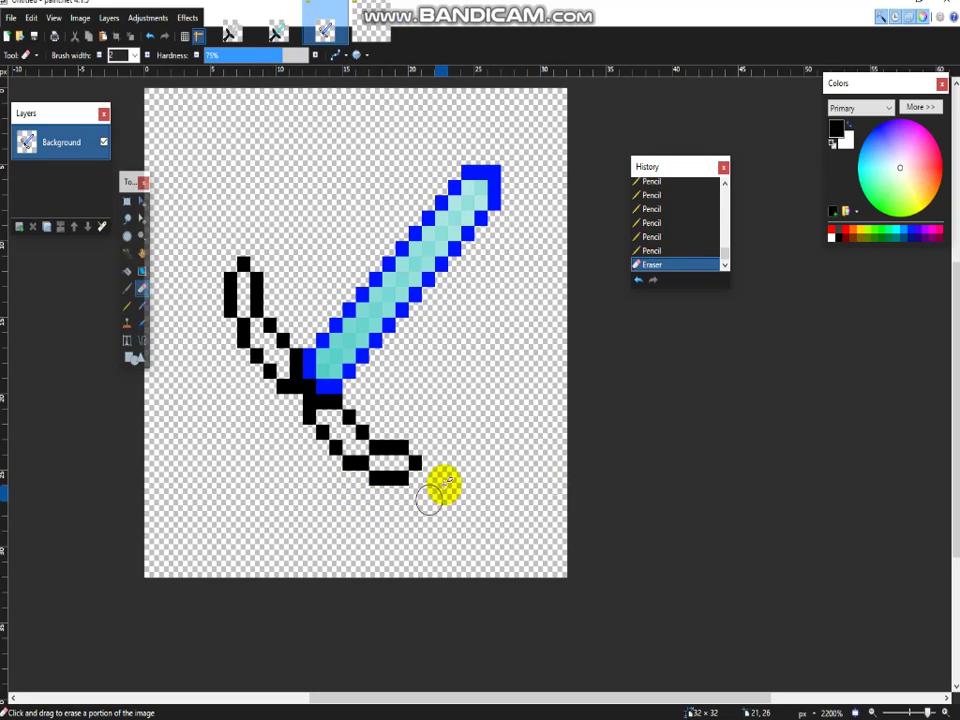
pyautogui.scroll(-7, 553, 447)
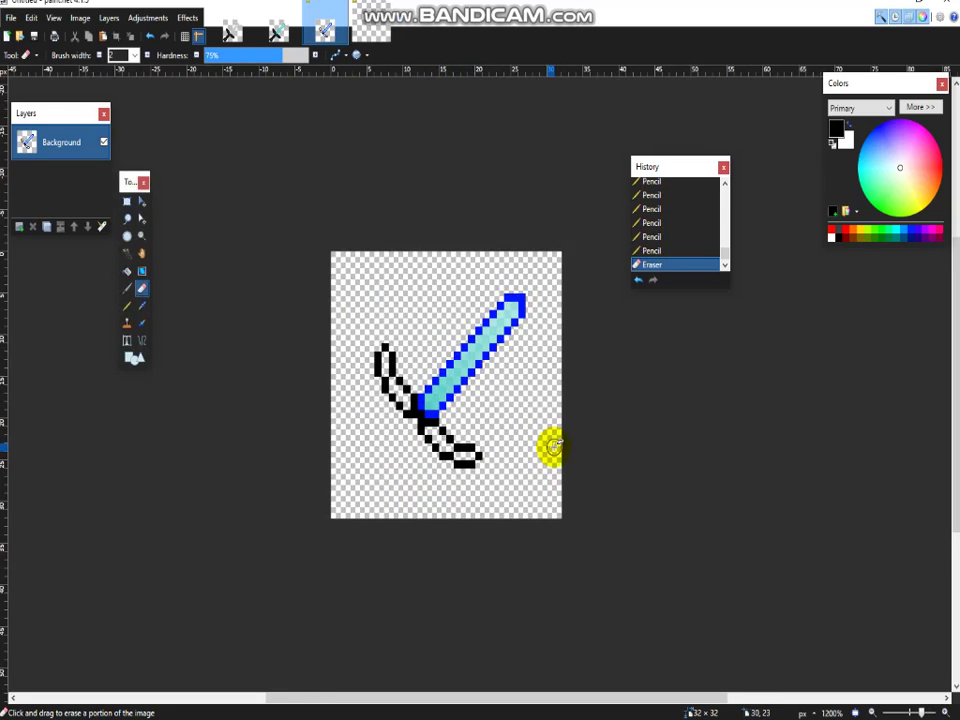
pyautogui.scroll(3, 553, 447)
pyautogui.scroll(6, 553, 447)
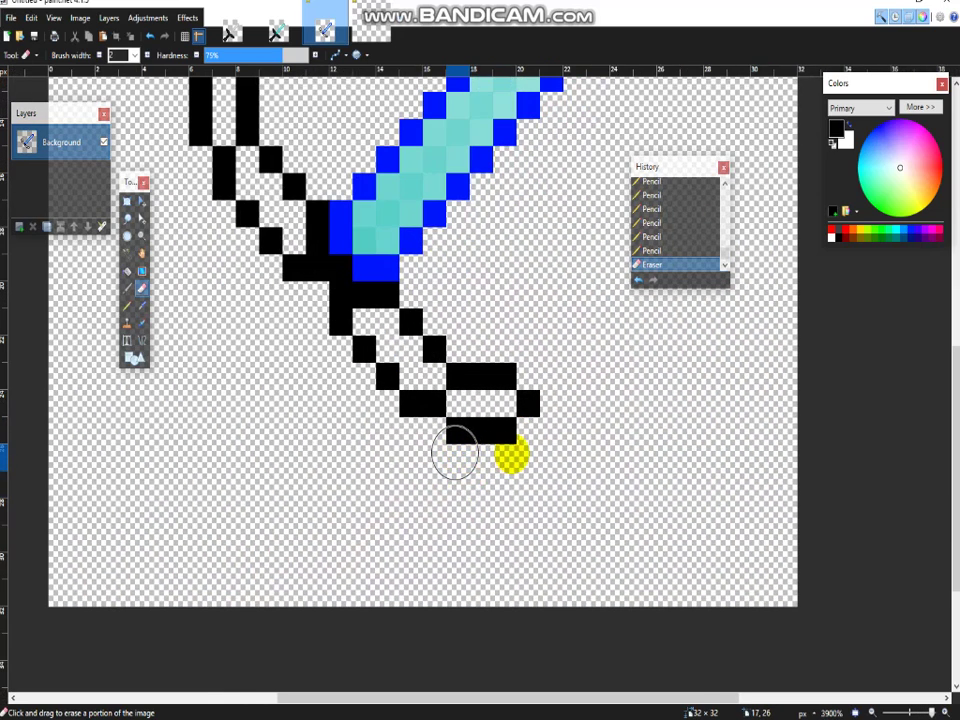
# Step: Thin the lower-right guard arm's end by erasing its row 25 edge and filling pixels 17 to 19 of row 24 black
pyautogui.moveTo(455, 453); pyautogui.dragTo(531, 451)
pyautogui.press('p')
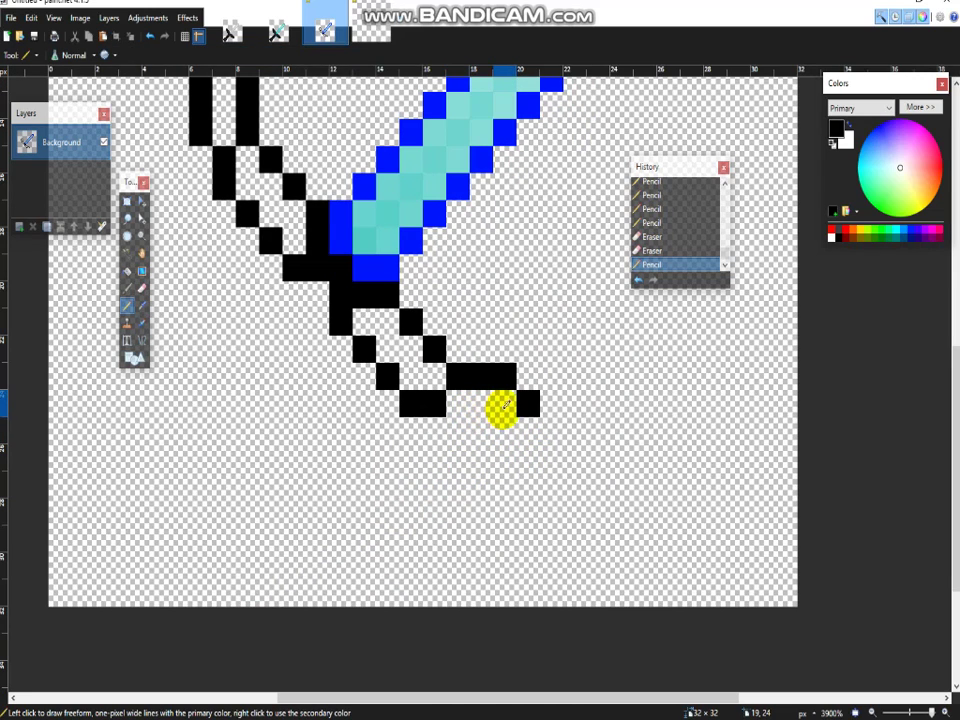
pyautogui.moveTo(505, 405); pyautogui.dragTo(458, 404)
pyautogui.scroll(-3, 505, 405)
pyautogui.scroll(-1, 506, 403)
pyautogui.scroll(5, 506, 403)
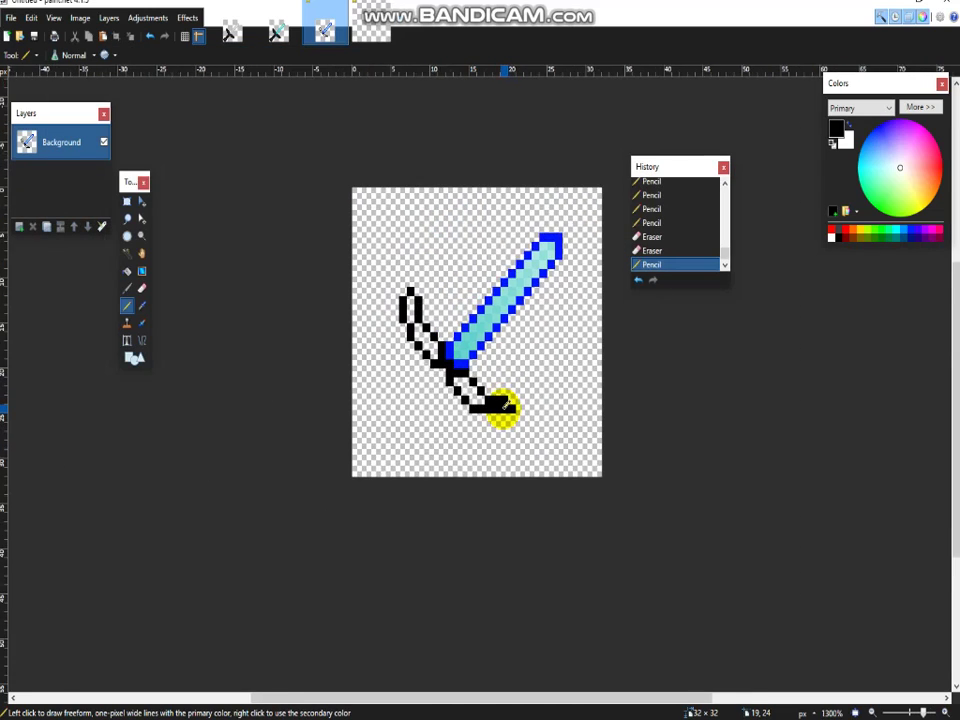
pyautogui.scroll(3, 506, 403)
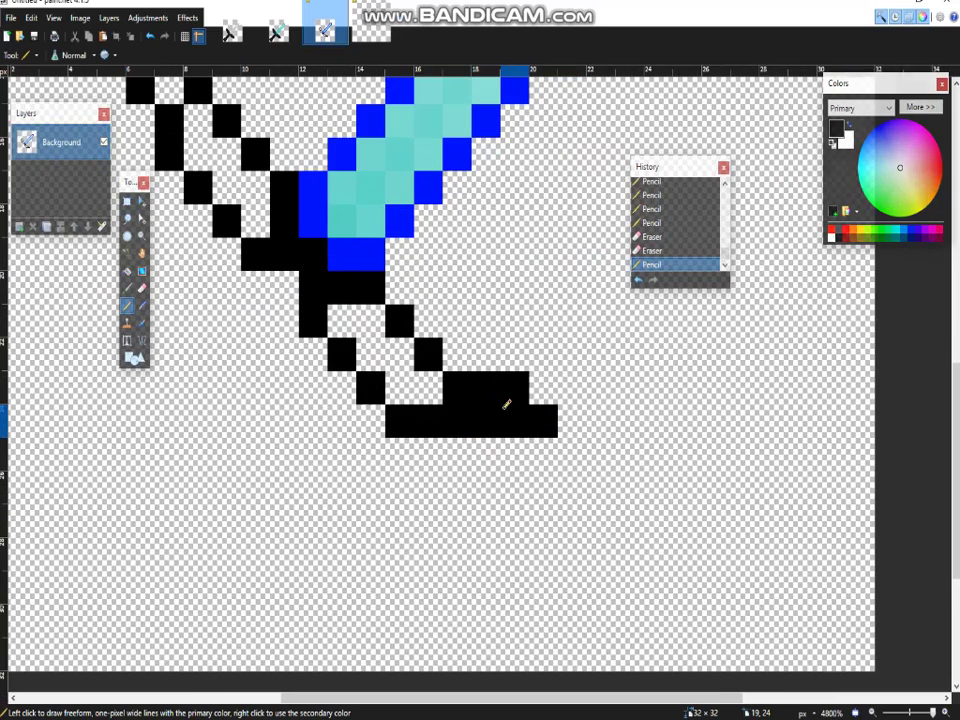
pyautogui.scroll(-3, 506, 405)
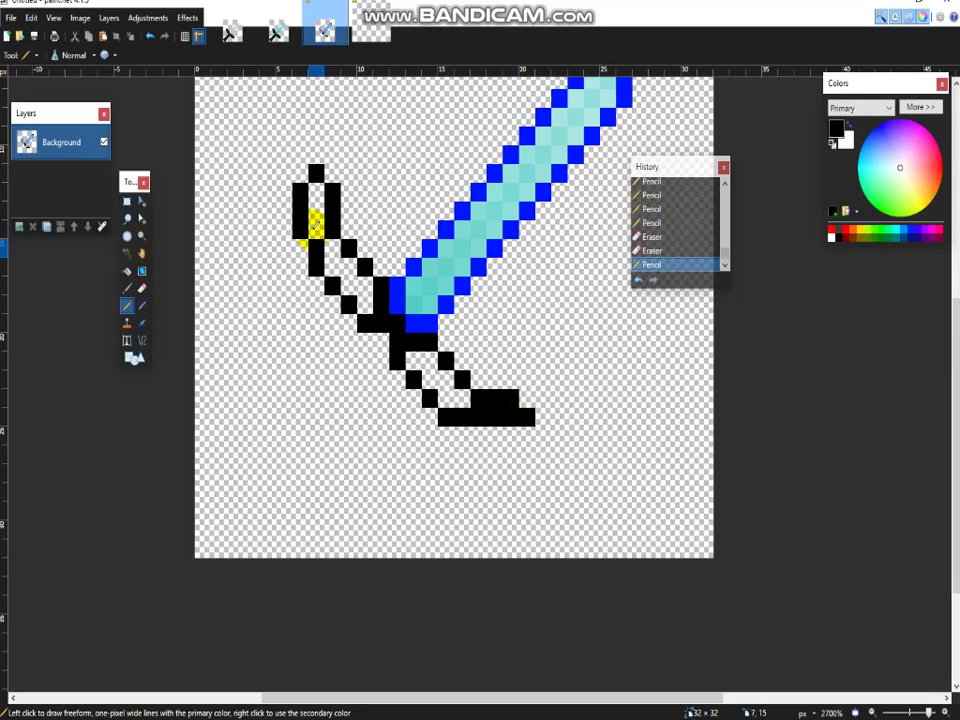
# Step: Thin the upper guard arm's end by erasing its column 6 edge and filling pixels 12 to 14 of column 7 black
pyautogui.press('e')
pyautogui.moveTo(296, 232)
pyautogui.mouseDown()
pyautogui.moveTo(296, 188)
pyautogui.moveTo(313, 197)
pyautogui.moveTo(316, 189)
pyautogui.mouseUp()
pyautogui.press('p')
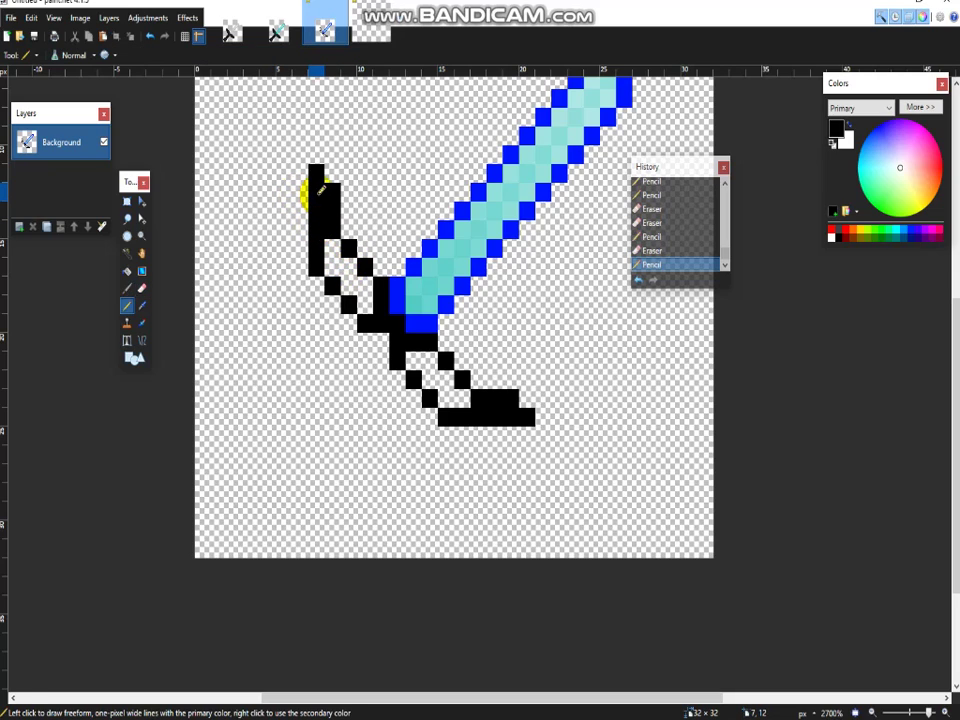
# Step: Start shading the guard's interior, painting pixels 10, 18 and 13, 21 dark grey and pixels 10, 17 and 14, 21 in 2D2D2D
pyautogui.click(841, 236)
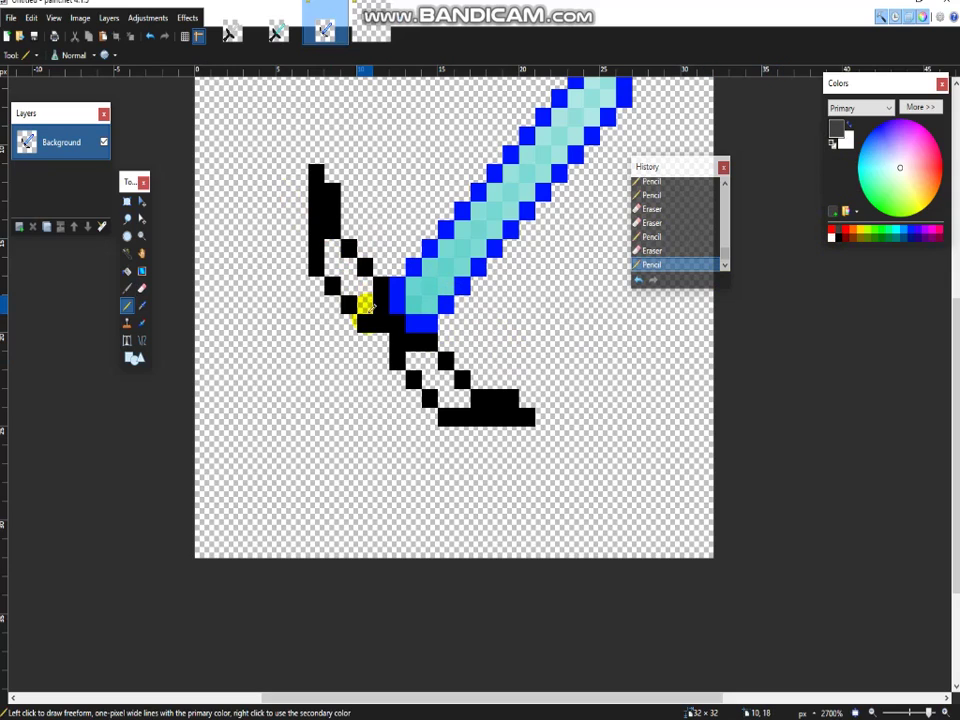
pyautogui.click(413, 360)
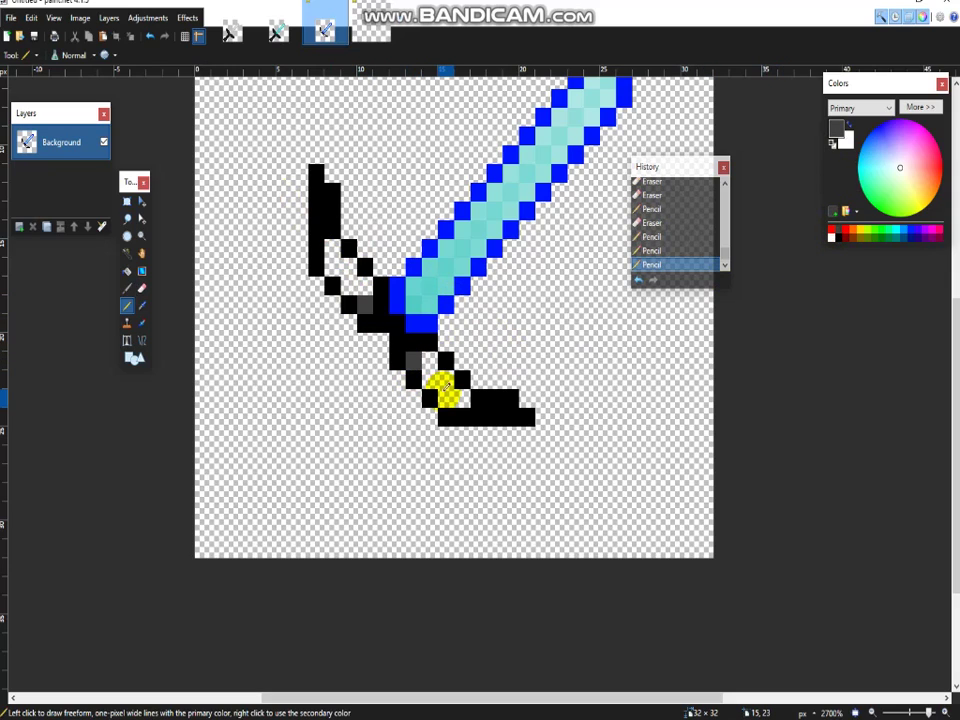
pyautogui.click(920, 107)
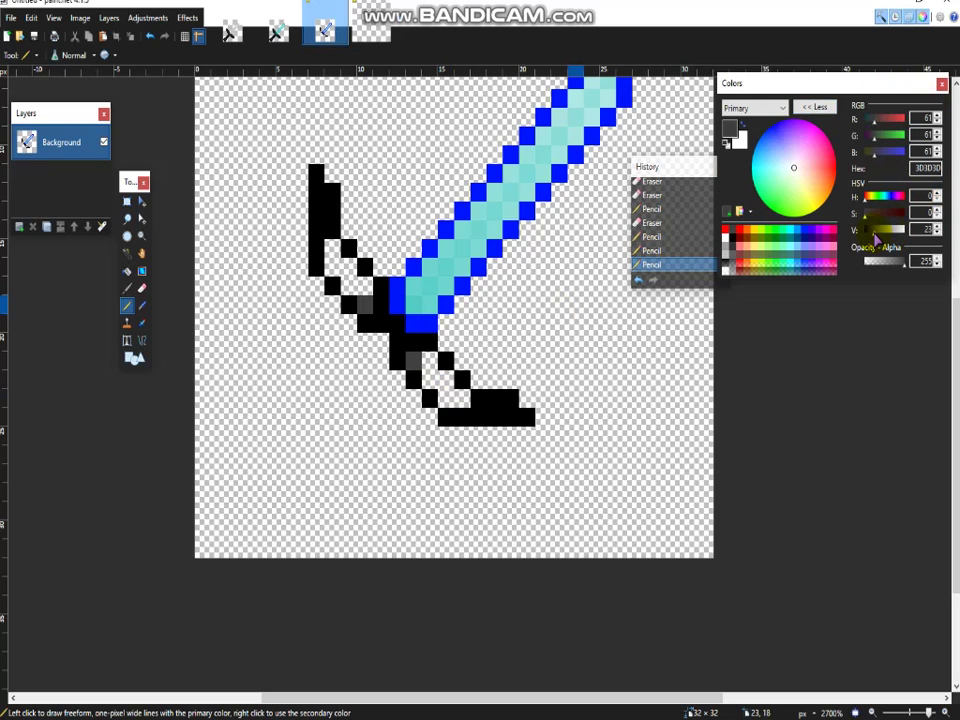
pyautogui.moveTo(876, 238); pyautogui.dragTo(869, 238)
pyautogui.click(428, 374)
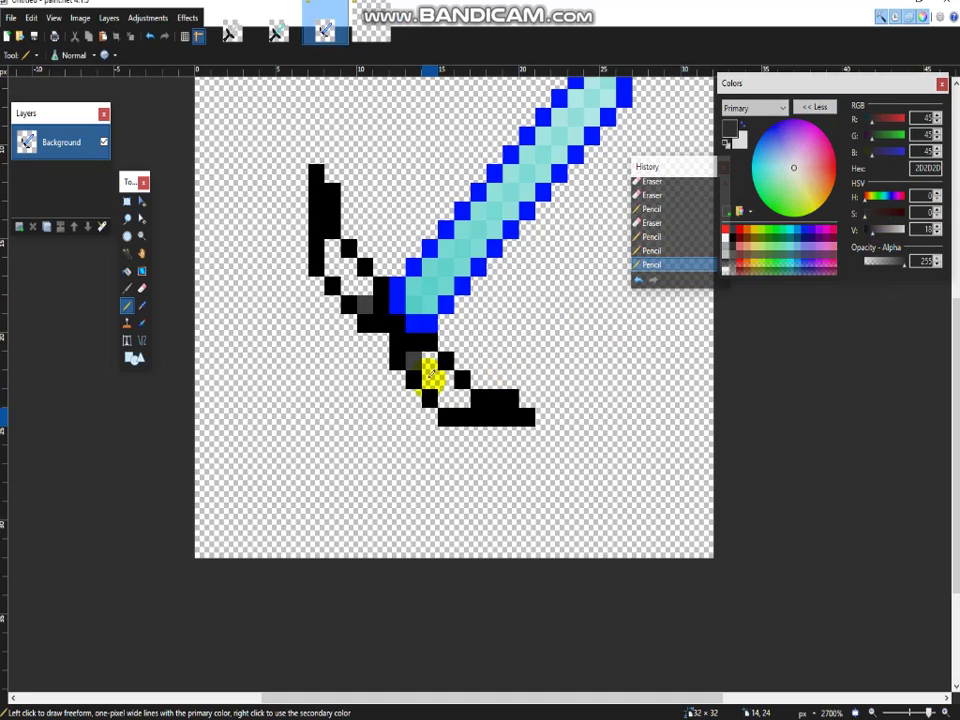
pyautogui.click(352, 303)
pyautogui.click(360, 286)
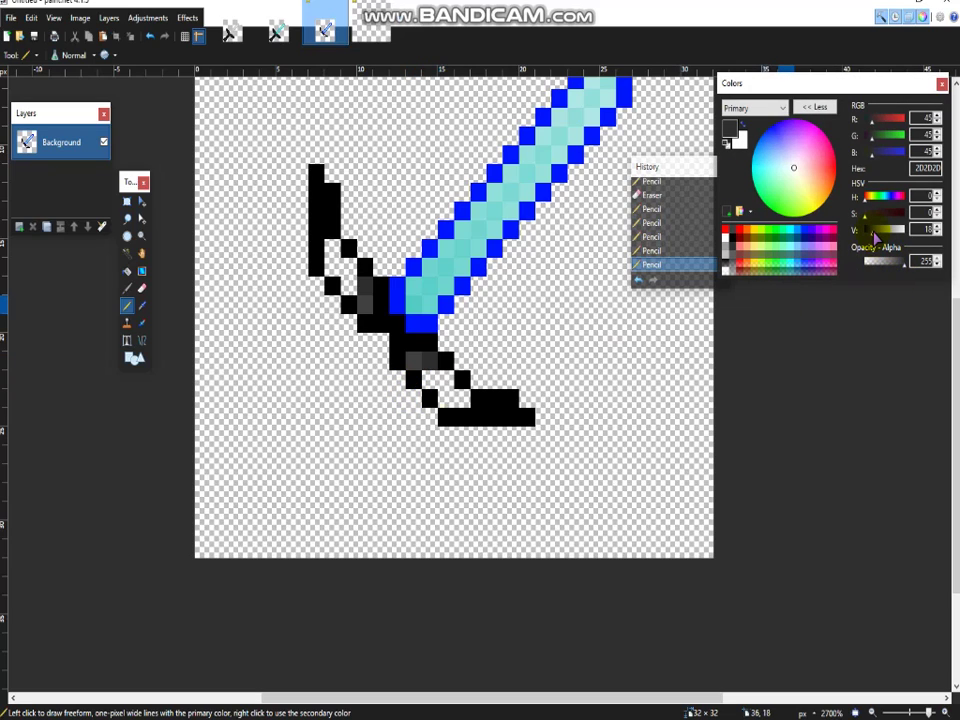
# Step: Continue the guard shading in 3D3D3D at pixels 14, 22 and 9, 17
pyautogui.moveTo(874, 234); pyautogui.dragTo(875, 233)
pyautogui.click(430, 379)
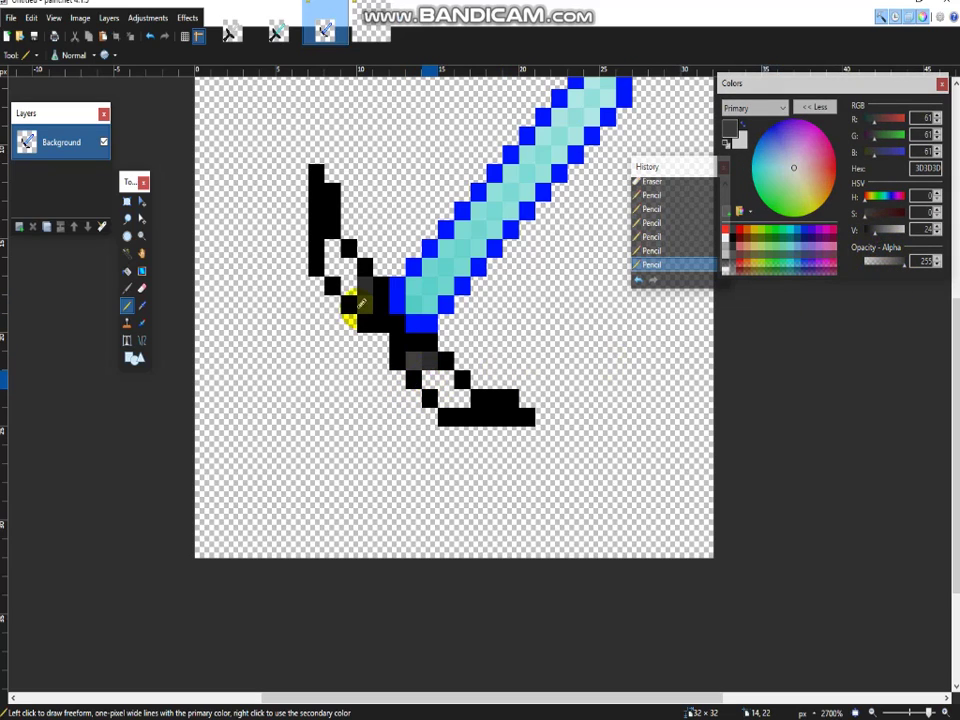
pyautogui.click(360, 304)
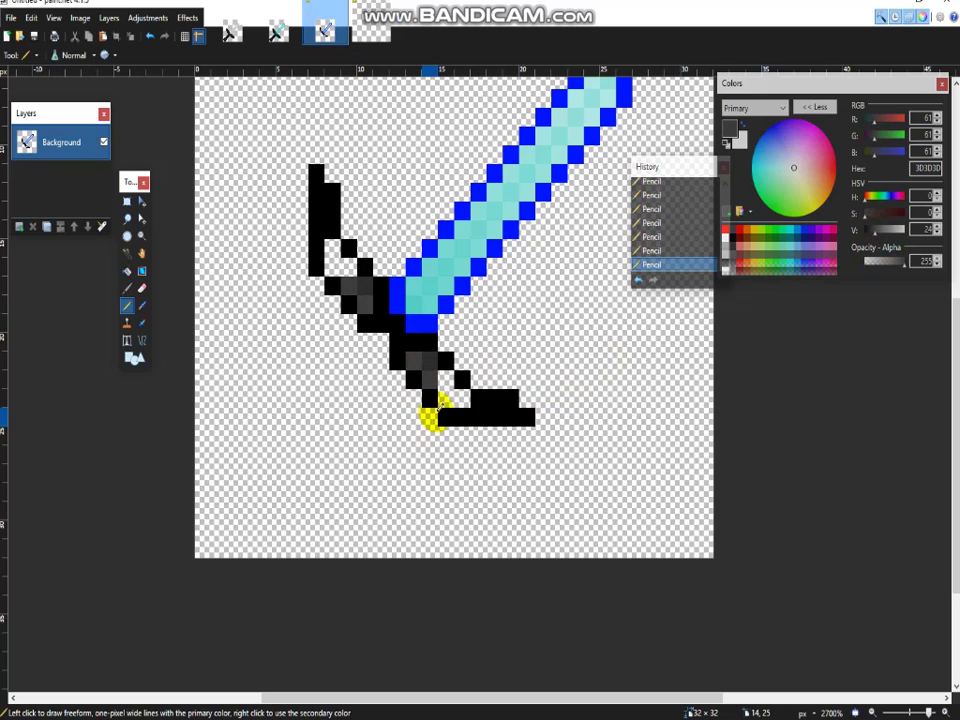
pyautogui.click(349, 285)
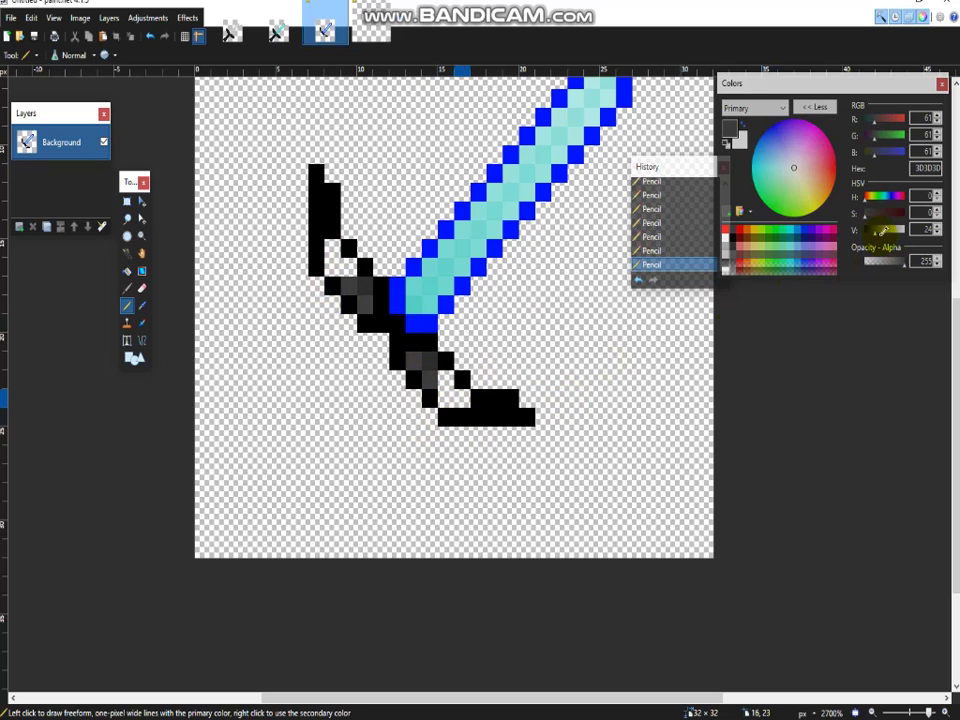
# Step: Fill the remaining gaps in both guard arms with dark grey shades, using 4C4C4C for pixels 15, 23 and 8, 16
pyautogui.moveTo(874, 234); pyautogui.dragTo(874, 232)
pyautogui.click(459, 396)
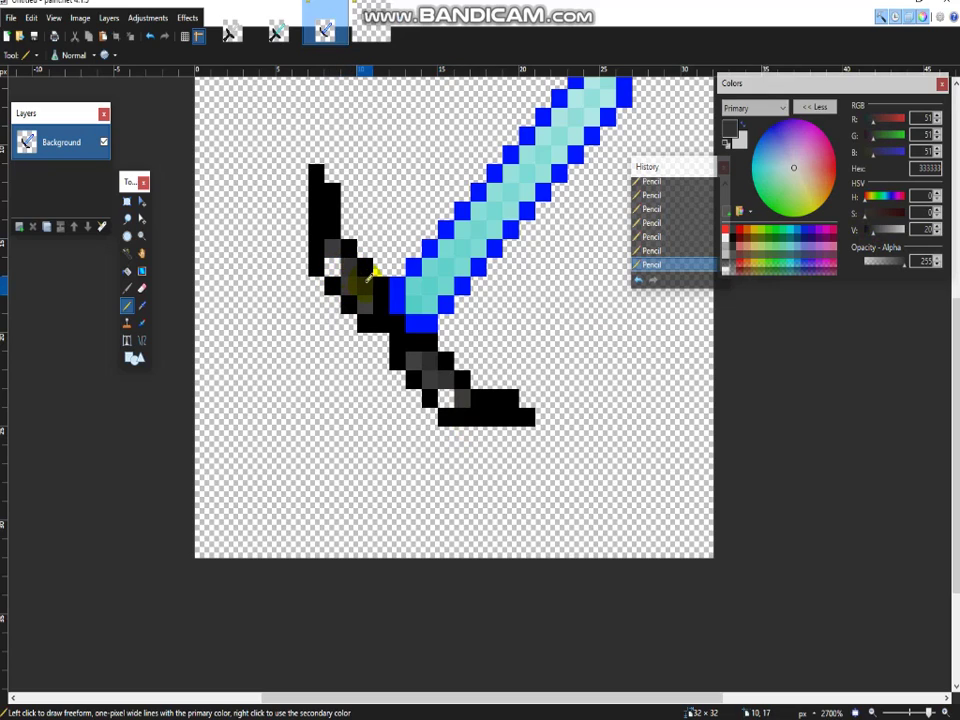
pyautogui.click(873, 235)
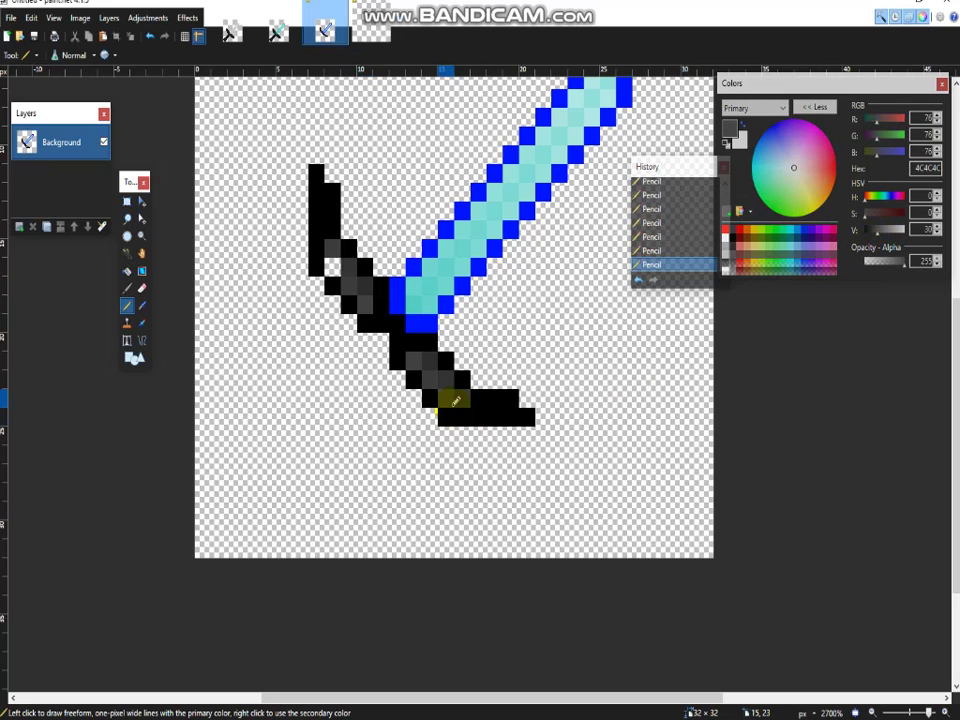
pyautogui.click(334, 267)
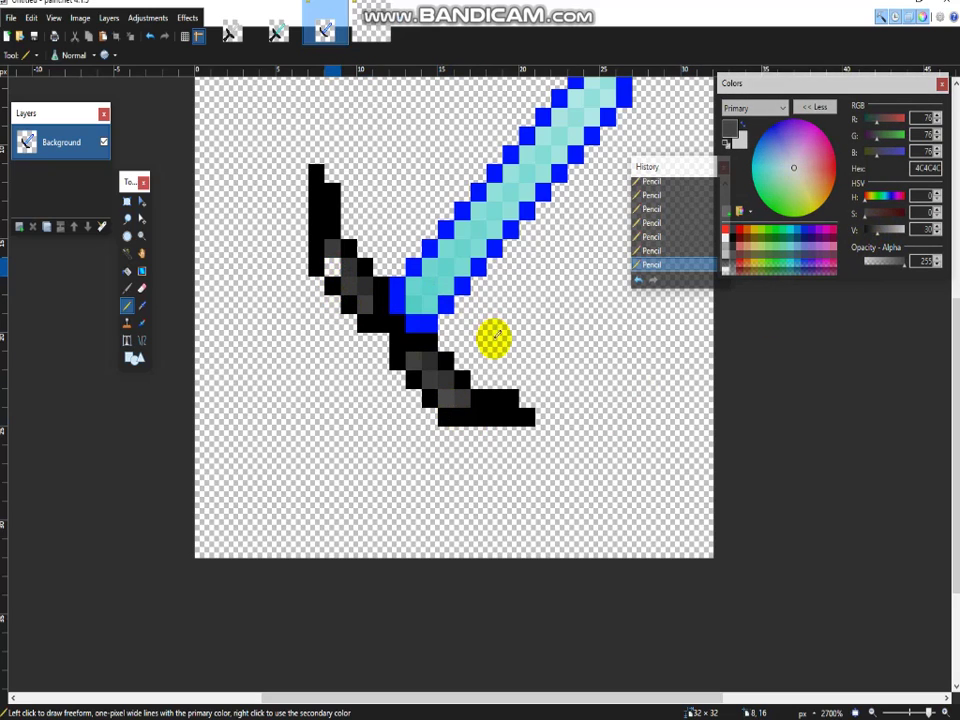
pyautogui.scroll(-8, 505, 415)
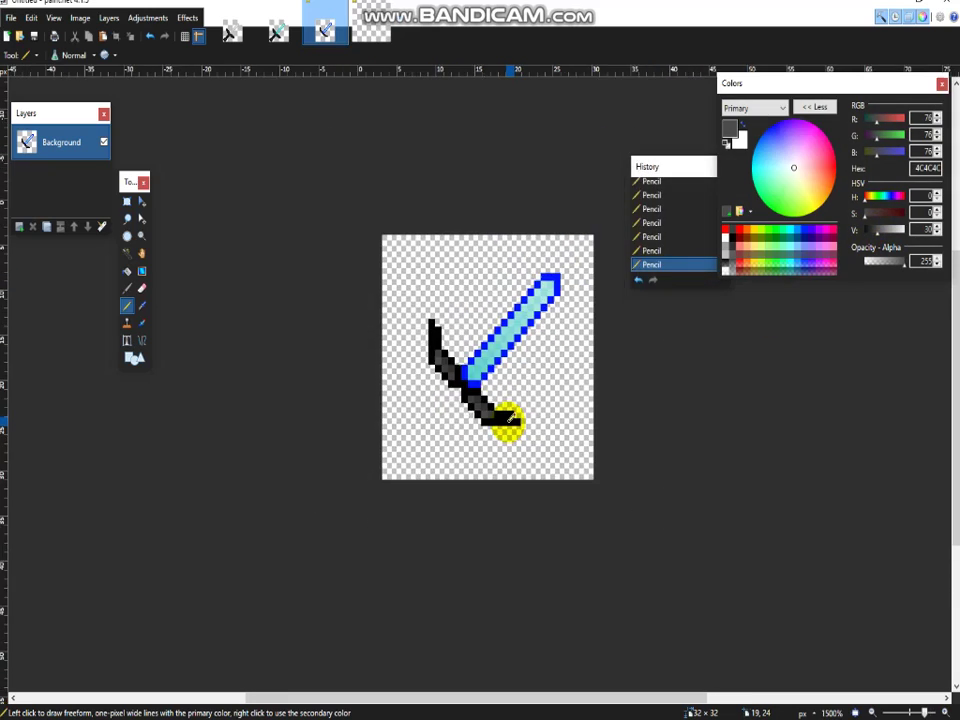
pyautogui.scroll(6, 520, 400)
pyautogui.scroll(3, 484, 451)
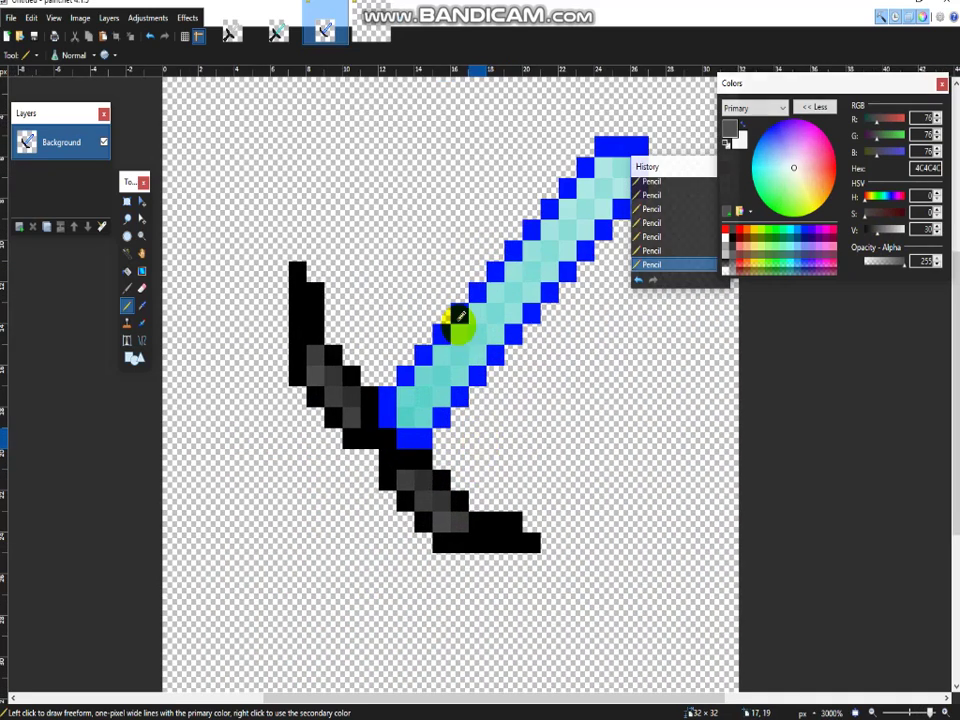
# Step: Compare with the diamond sword's texture and sample black from the custom sword's guard as the primary color
pyautogui.click(279, 30)
pyautogui.click(339, 36)
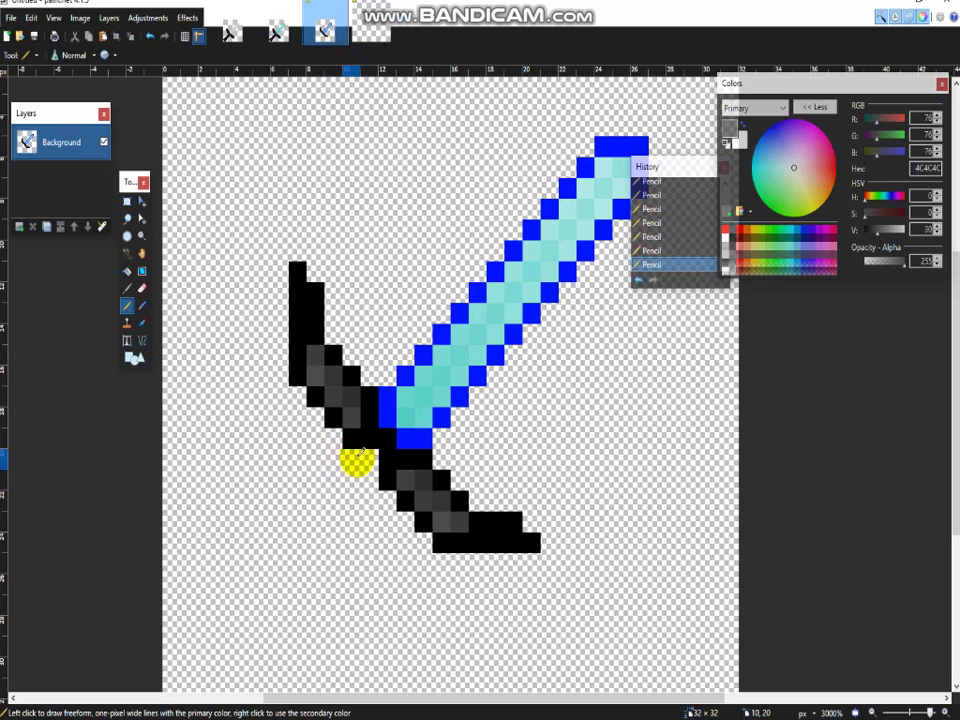
pyautogui.press('k')
pyautogui.click(350, 440)
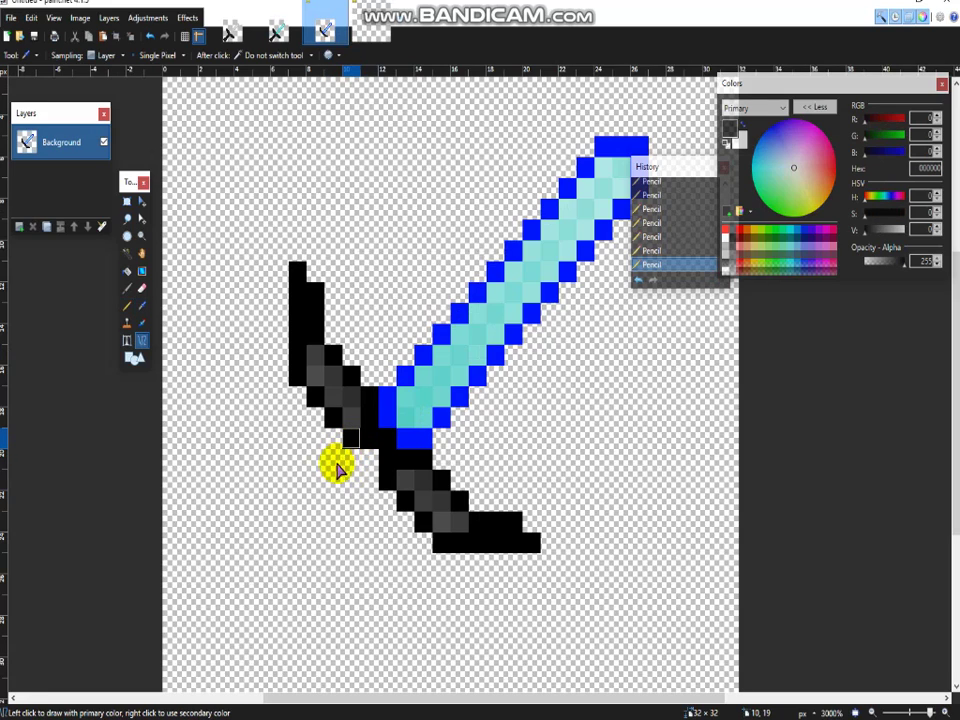
pyautogui.press('o')
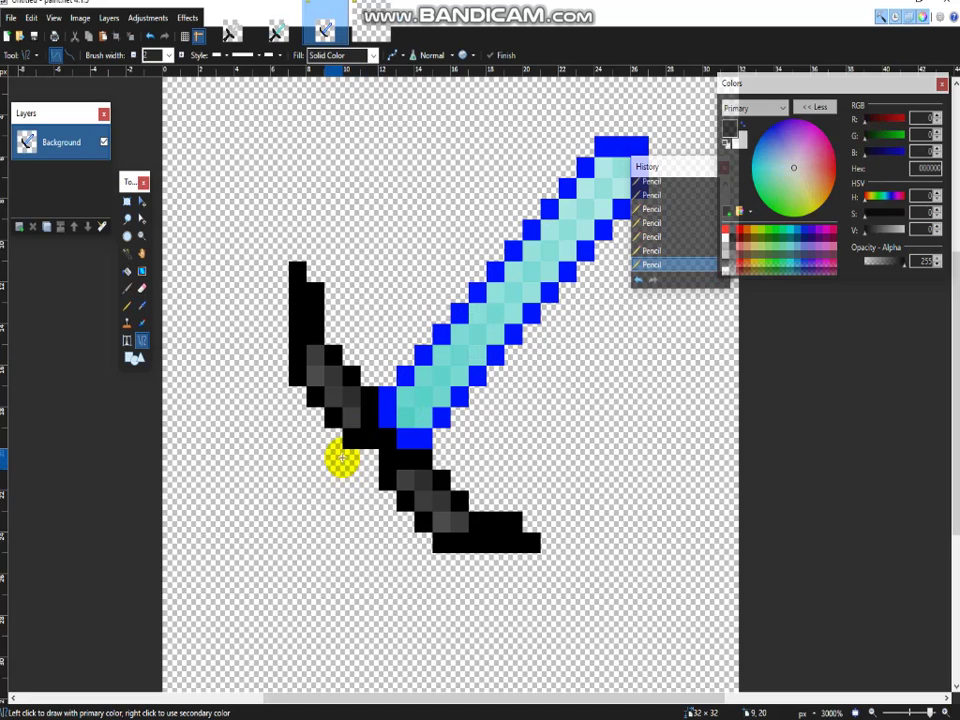
pyautogui.click(275, 30)
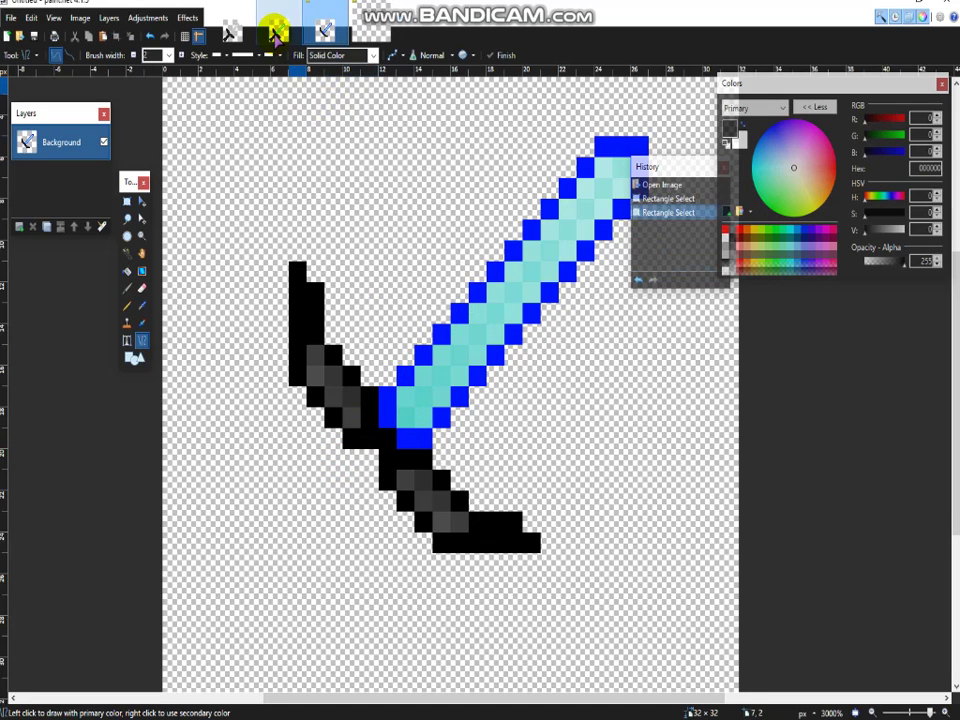
pyautogui.click(326, 30)
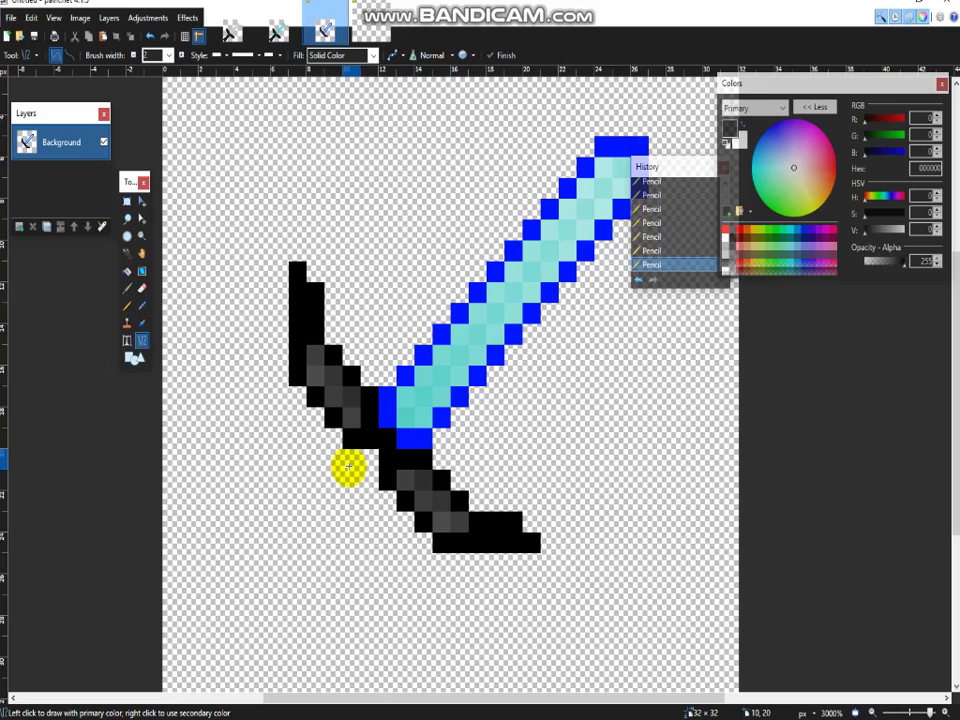
pyautogui.moveTo(348, 466)
pyautogui.mouseDown()
pyautogui.moveTo(369, 497)
pyautogui.moveTo(345, 493)
pyautogui.moveTo(396, 500)
pyautogui.mouseUp()
pyautogui.hotkey('ctrl', 'z')
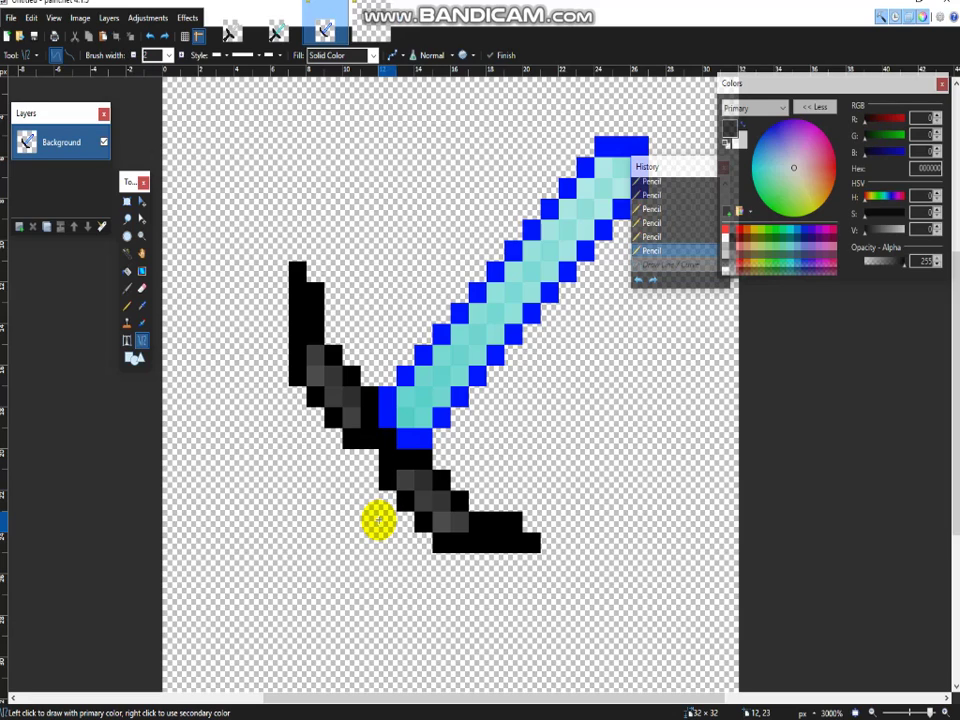
# Step: Draw a stepped black edge below the guard's center with the Pencil, from pixels 9, 20 and 9, 21 through column 10 to 11, 22
pyautogui.press('p')
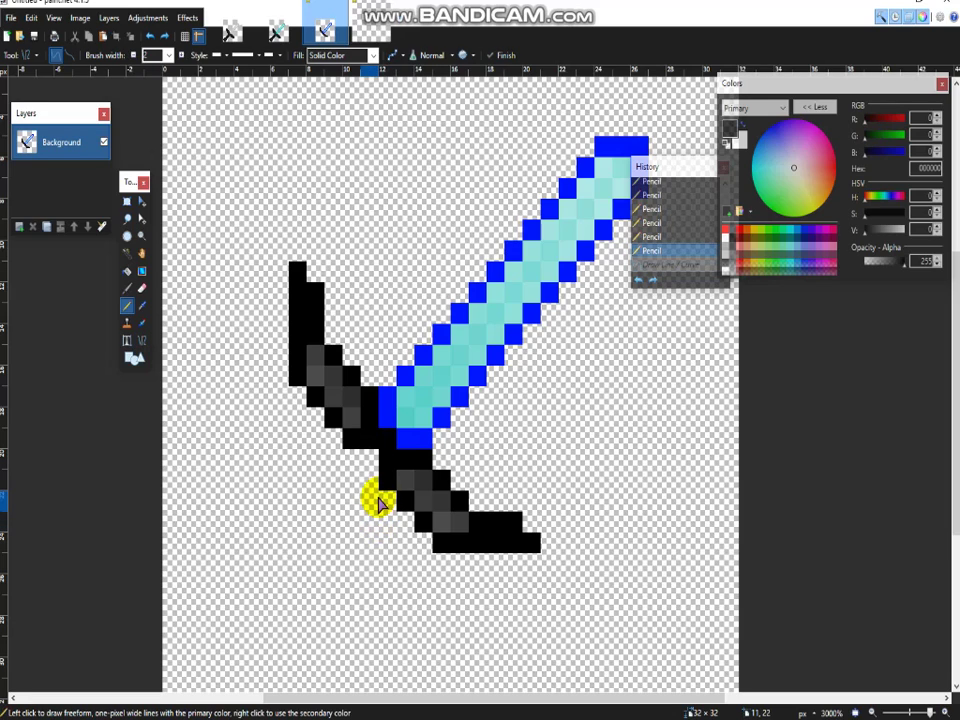
pyautogui.click(369, 498)
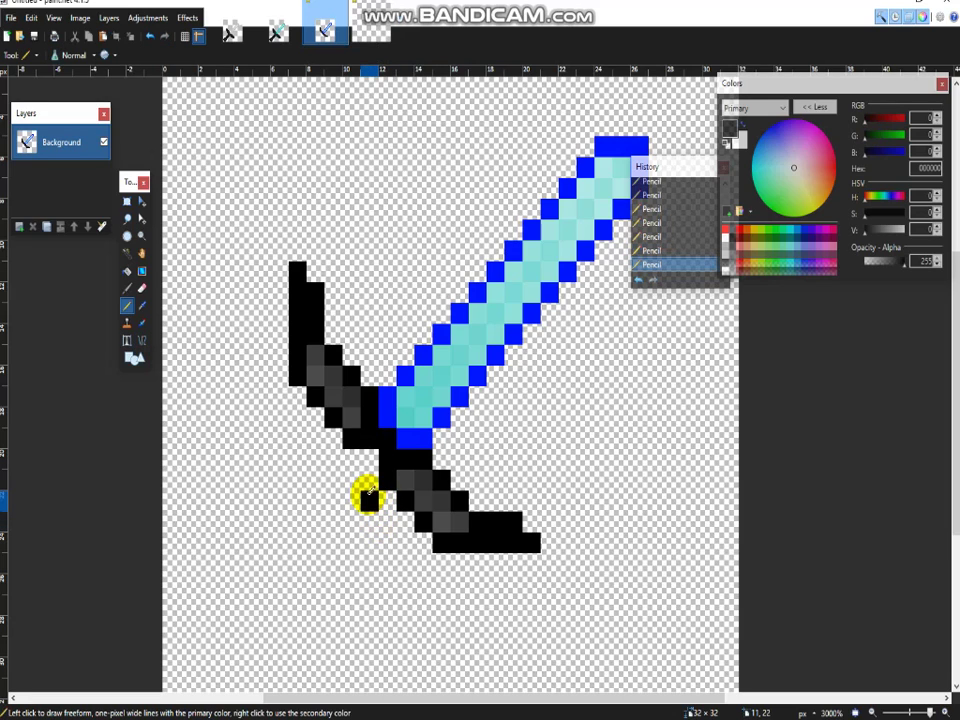
pyautogui.click(334, 459)
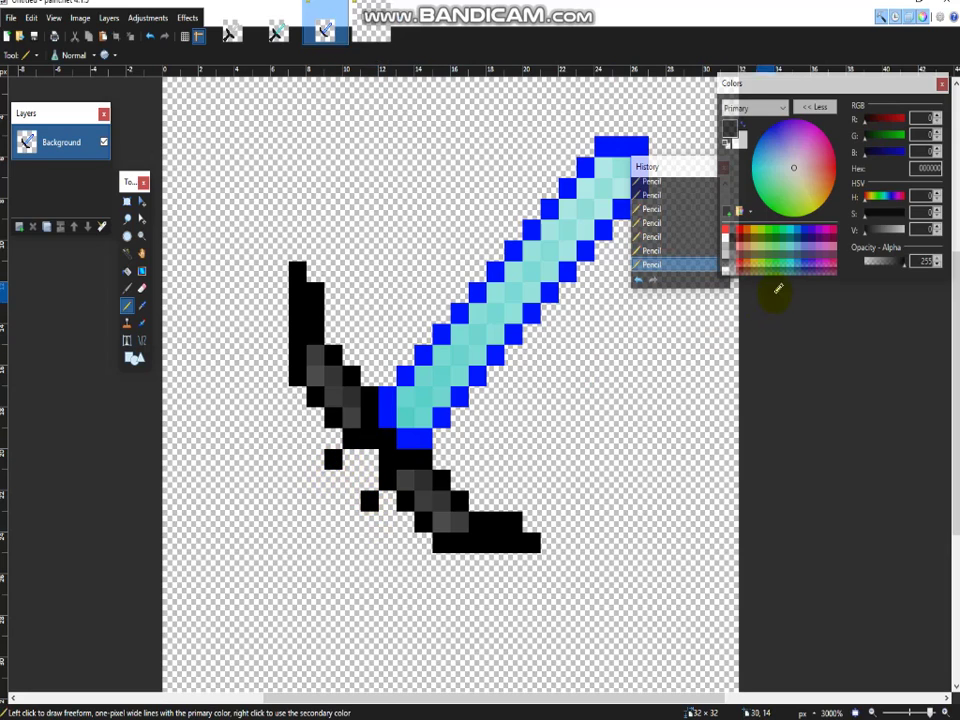
pyautogui.click(727, 262)
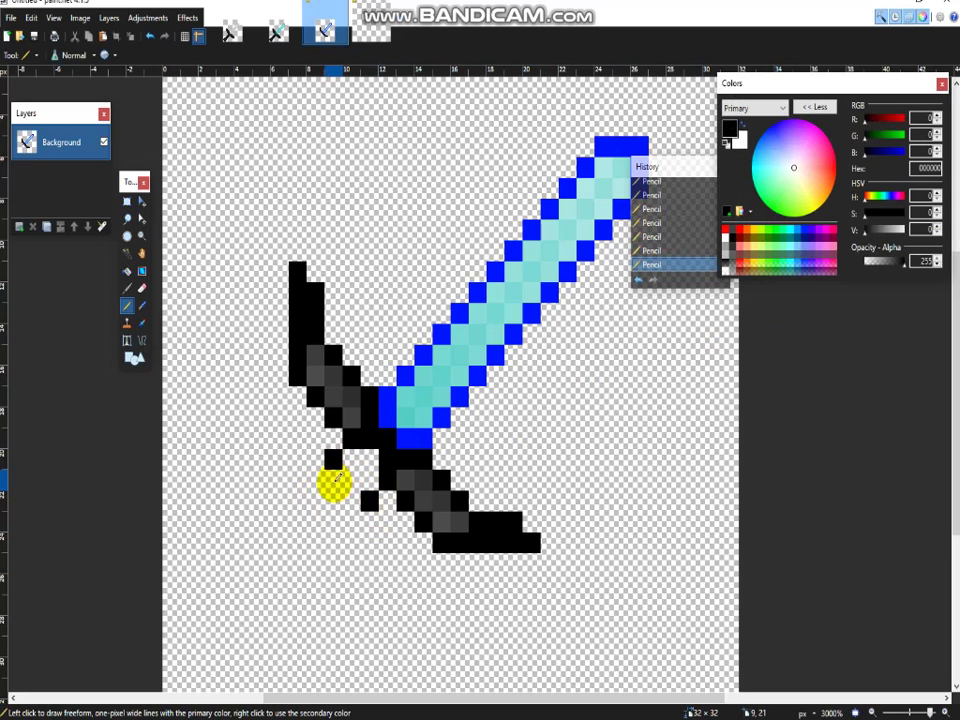
pyautogui.click(340, 482)
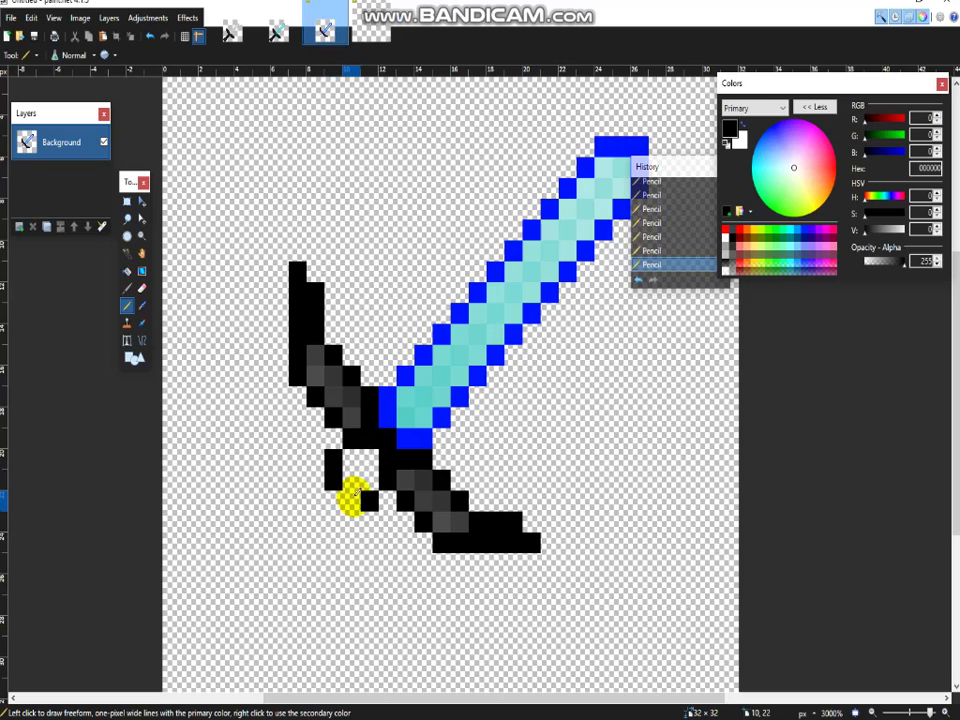
pyautogui.click(355, 494)
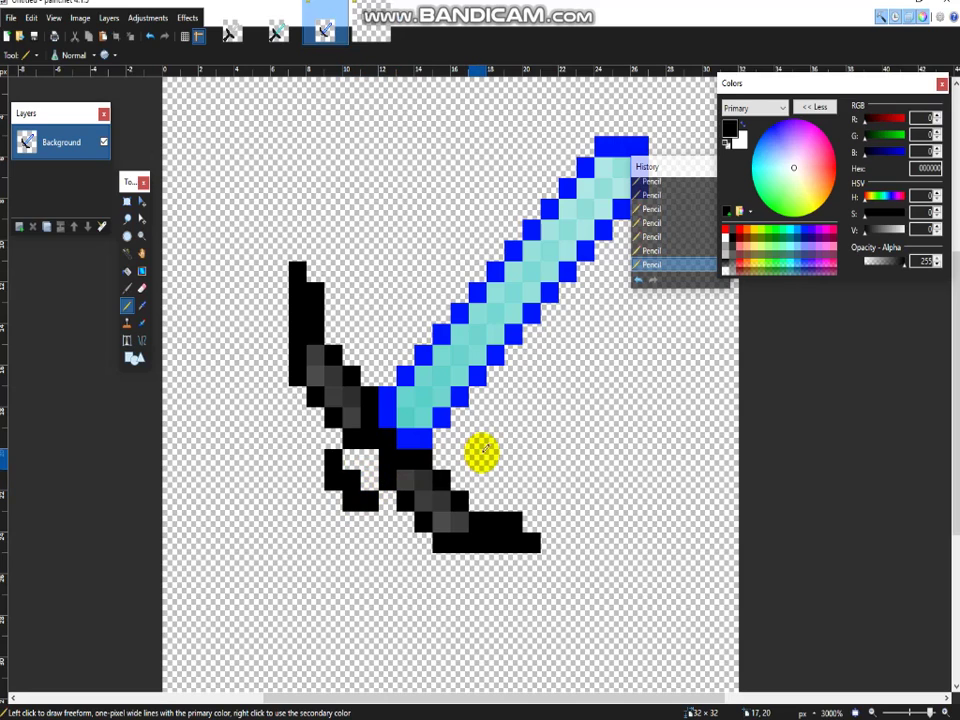
# Step: Fill the gap below the guard's center, pixels 10, 20, 11, 20 and 11, 21, with dark grey 404040 using the Pencil
pyautogui.click(737, 245)
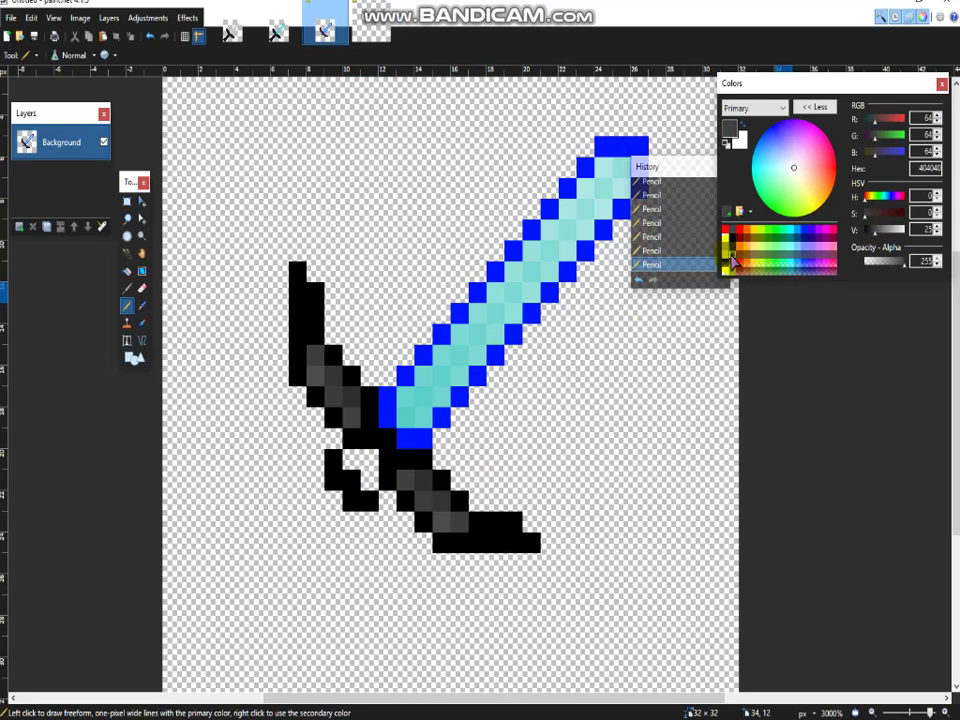
pyautogui.click(377, 466)
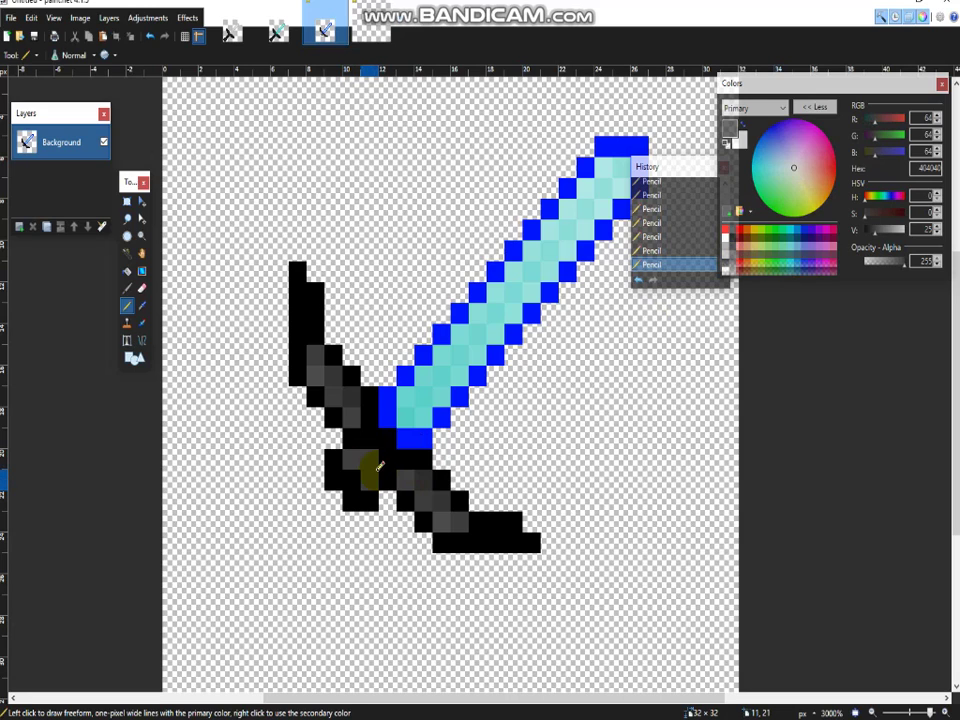
pyautogui.scroll(-2, 700, 520)
pyautogui.scroll(2, 700, 520)
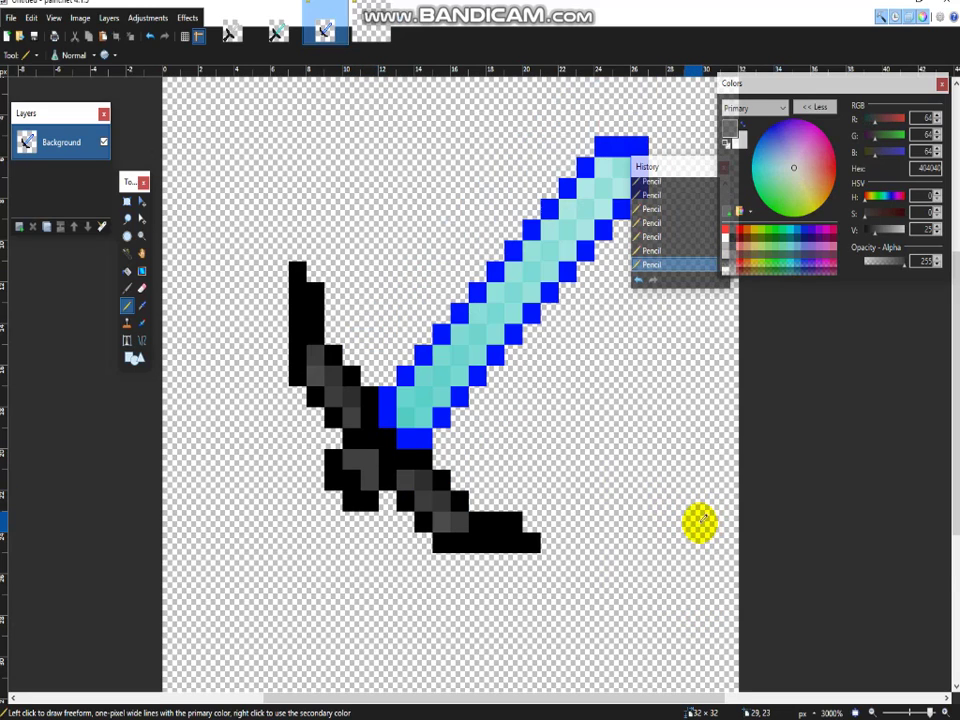
# Step: Mark the start of both handle edges in grey 606060 at pixels 7, 22, 8, 21, 10, 23 and 9, 24
pyautogui.click(736, 262)
pyautogui.click(321, 482)
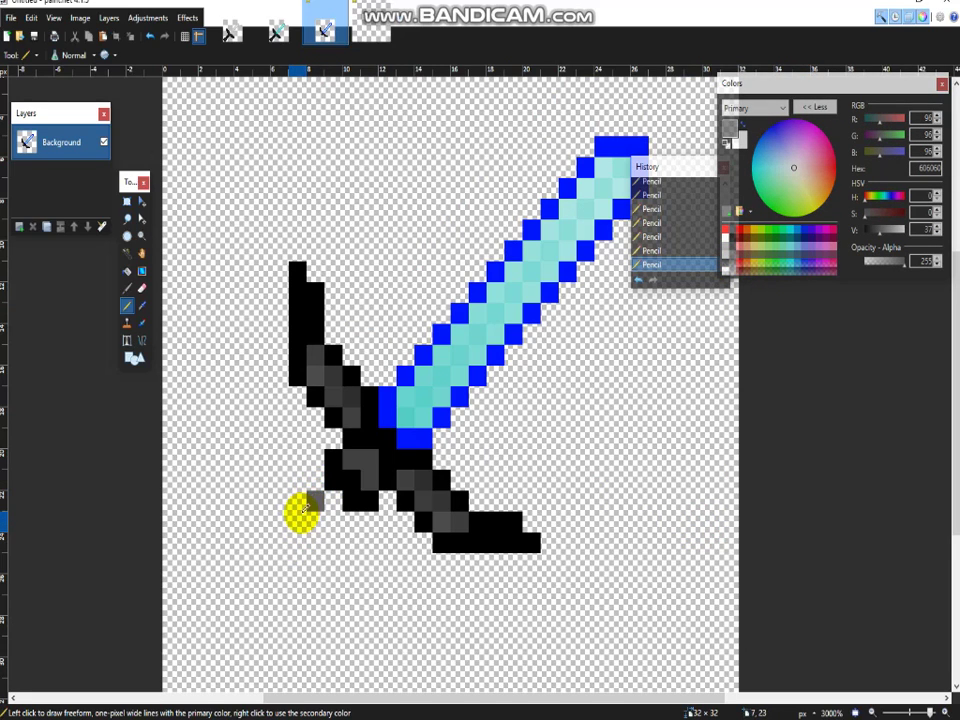
pyautogui.hotkey('ctrl', 'z')
pyautogui.moveTo(305, 500); pyautogui.dragTo(315, 482)
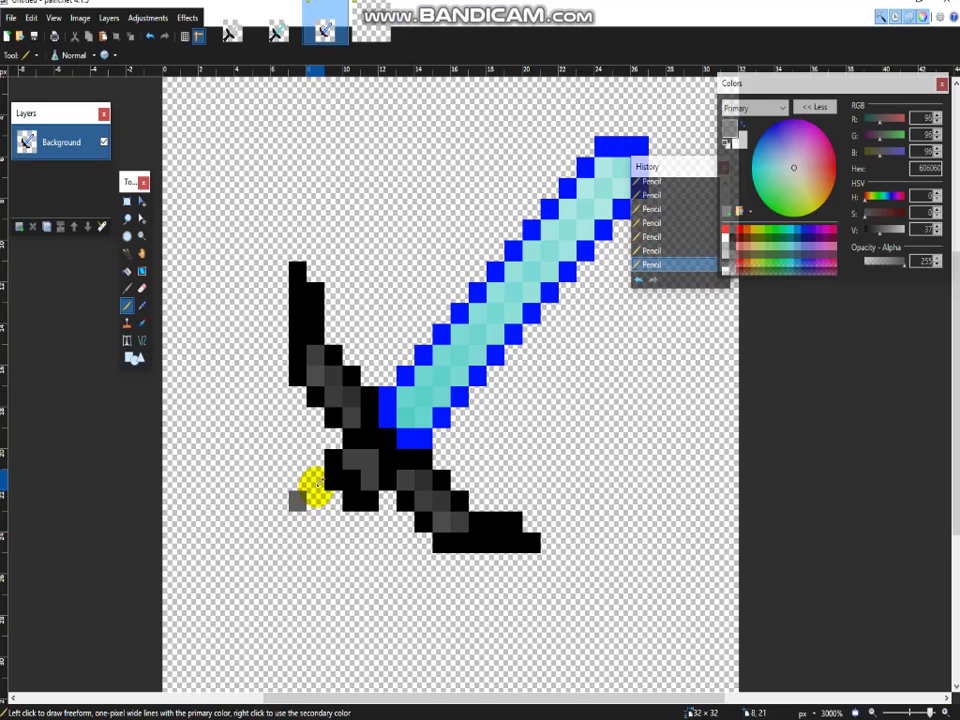
pyautogui.click(333, 543)
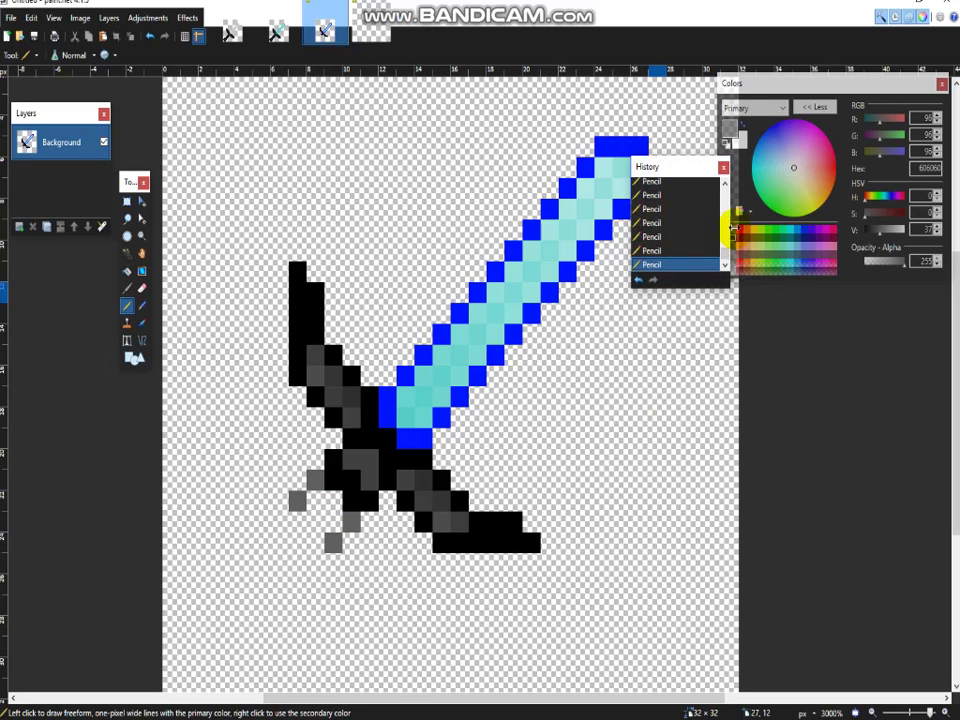
# Step: Move the History window off the canvas, sample black from the guard, and recolor the four grey handle pixels black
pyautogui.moveTo(707, 165); pyautogui.dragTo(850, 326)
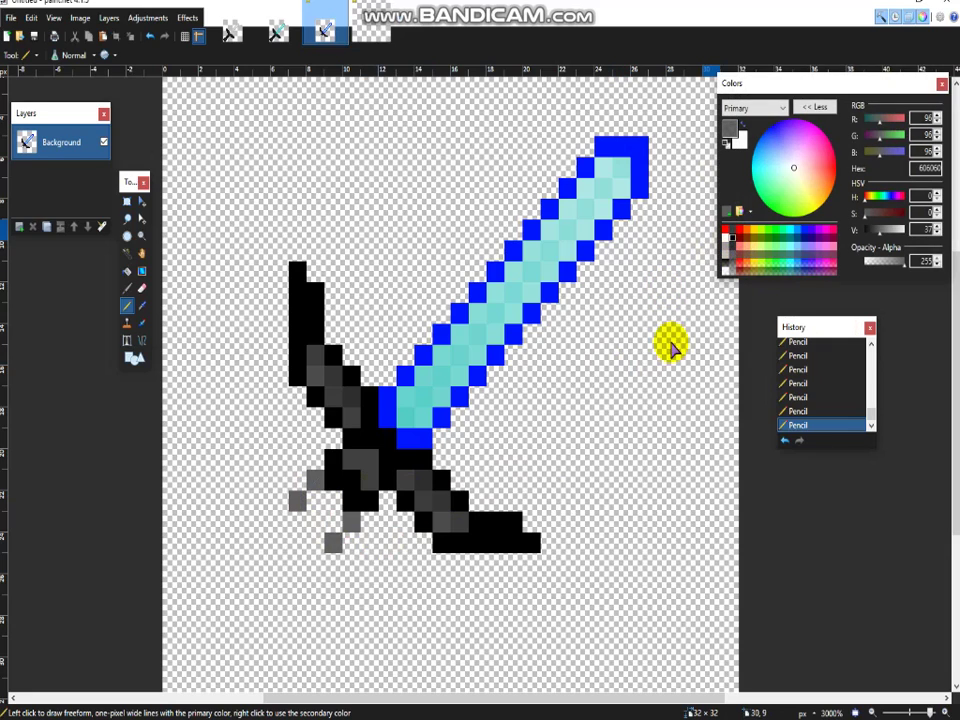
pyautogui.click(360, 500)
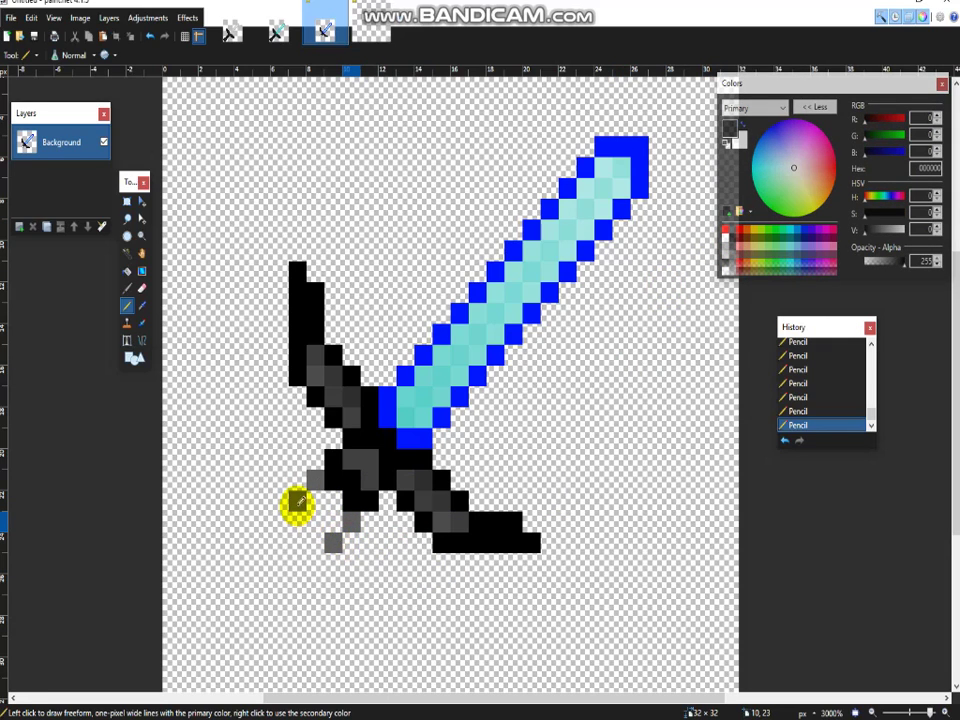
pyautogui.click(350, 521)
pyautogui.click(332, 542)
pyautogui.click(314, 480)
pyautogui.click(297, 500)
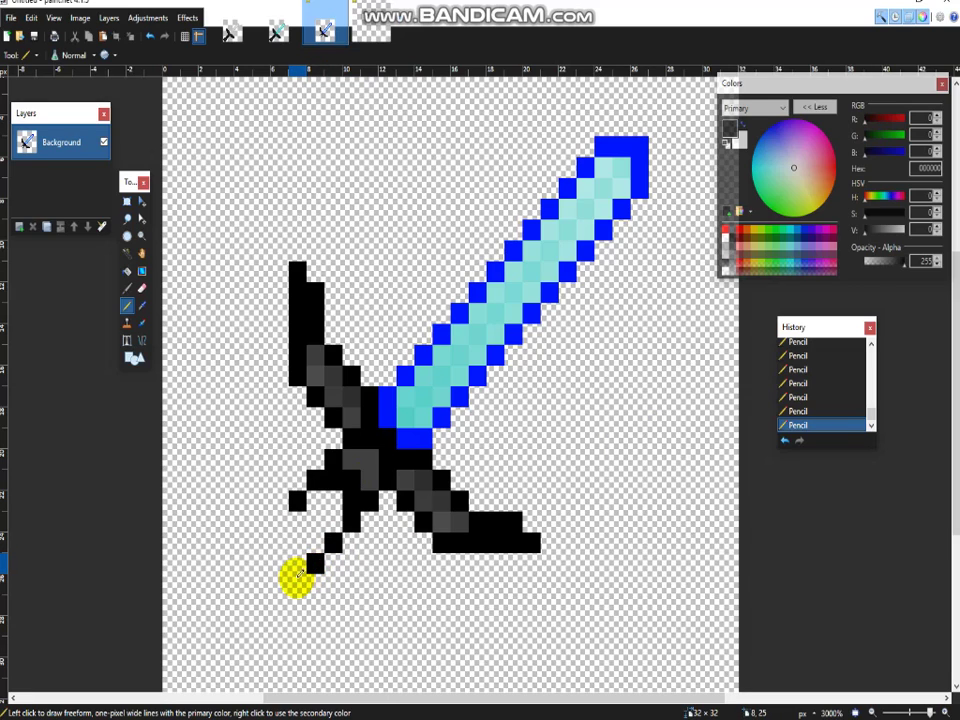
# Step: Extend both black handle edges diagonally down to pixels 2, 27 and 4, 29, checking against the diamond sword's texture
pyautogui.click(314, 563)
pyautogui.click(297, 583)
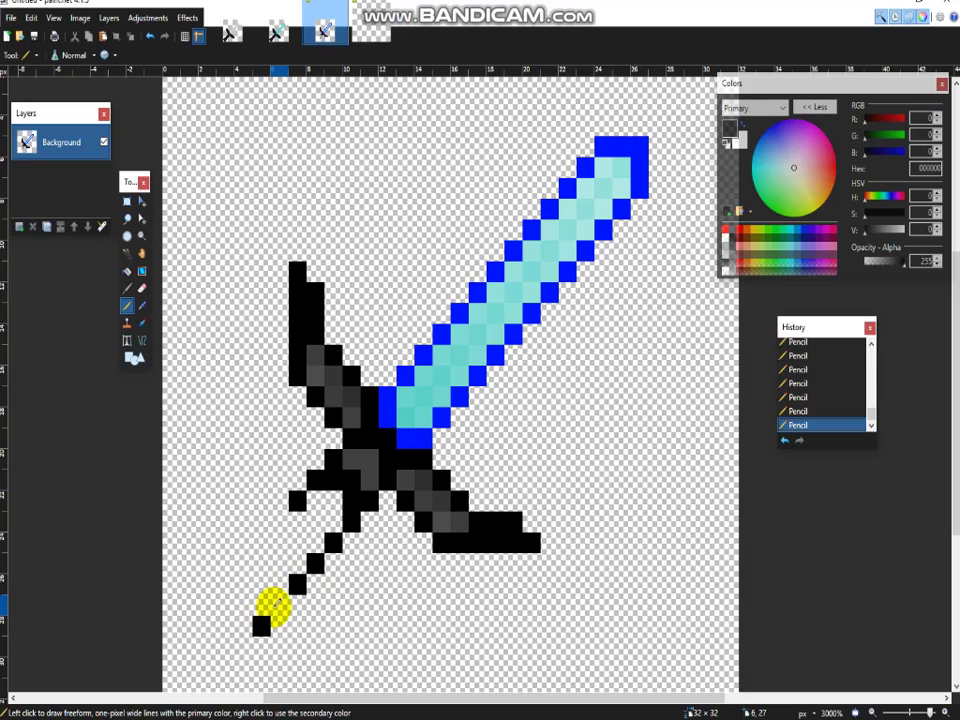
pyautogui.click(276, 524)
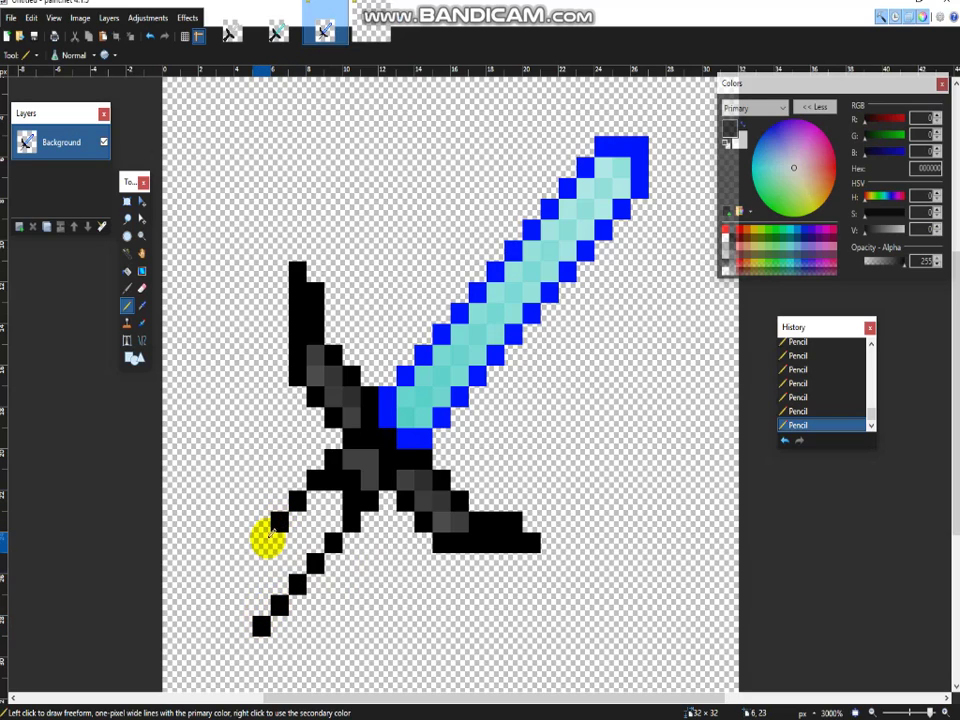
pyautogui.click(243, 561)
pyautogui.click(224, 583)
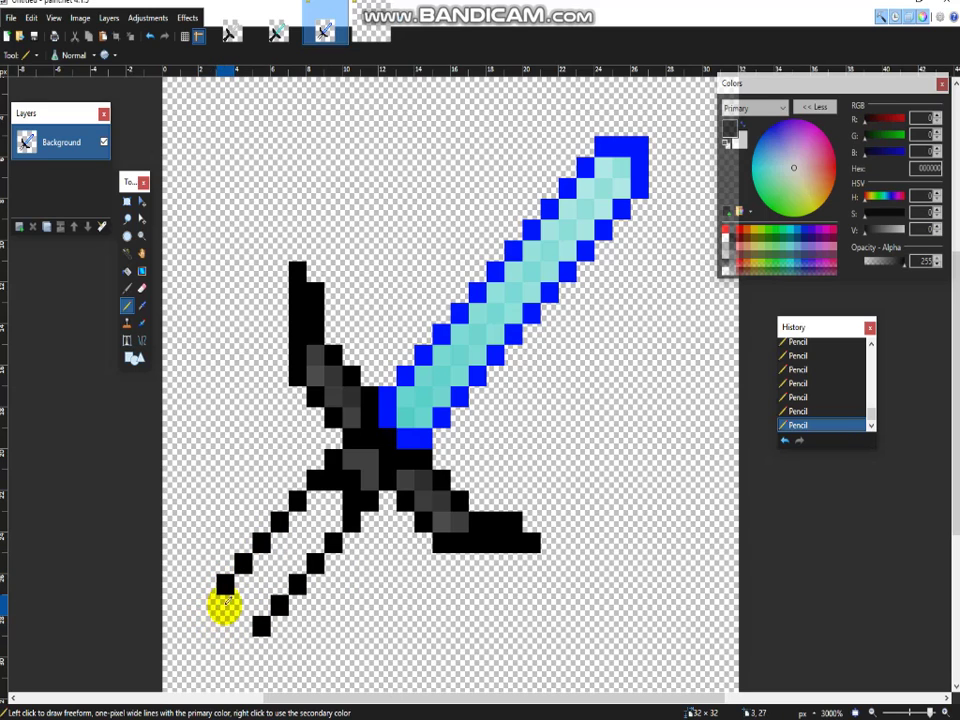
pyautogui.click(277, 35)
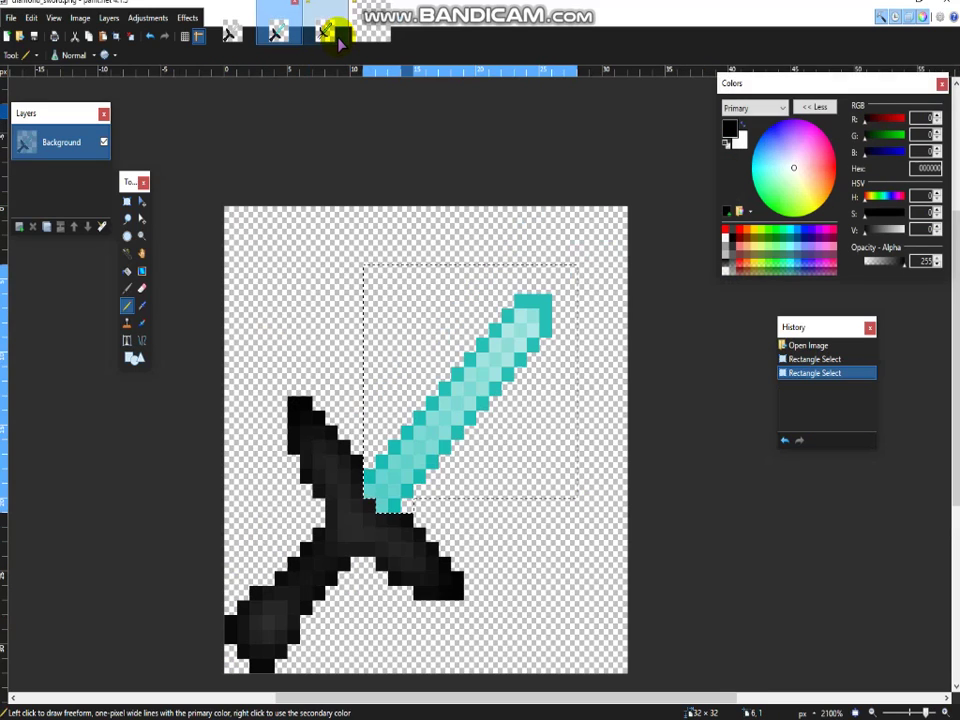
pyautogui.click(326, 32)
pyautogui.click(207, 604)
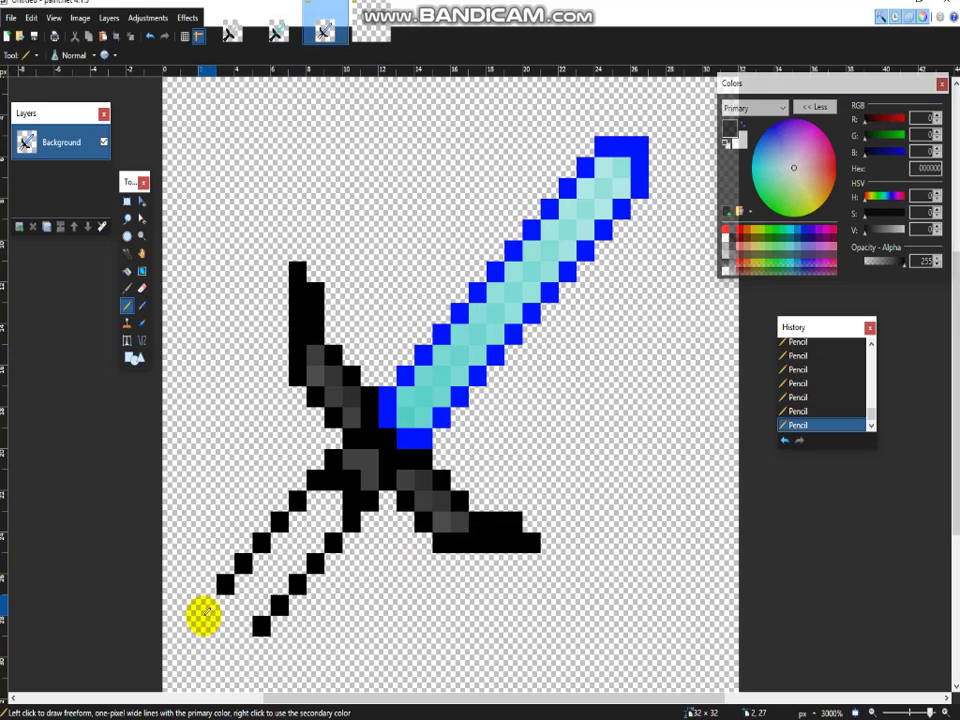
pyautogui.scroll(-2, 242, 645)
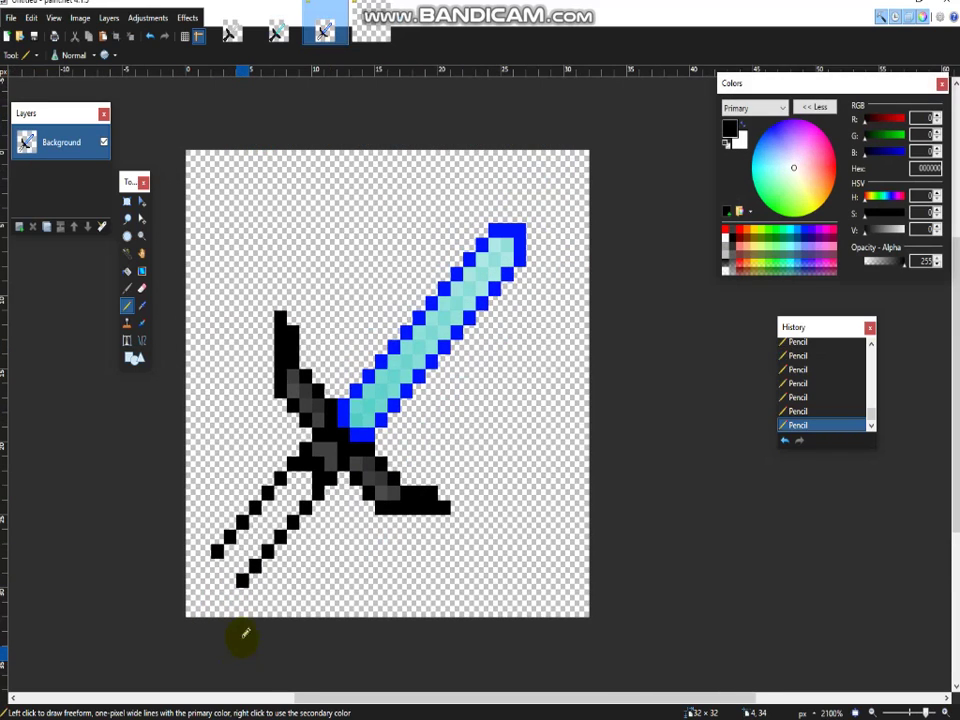
# Step: Compare the custom sword's handle length and canvas position with the diamond sword's texture
pyautogui.click(277, 35)
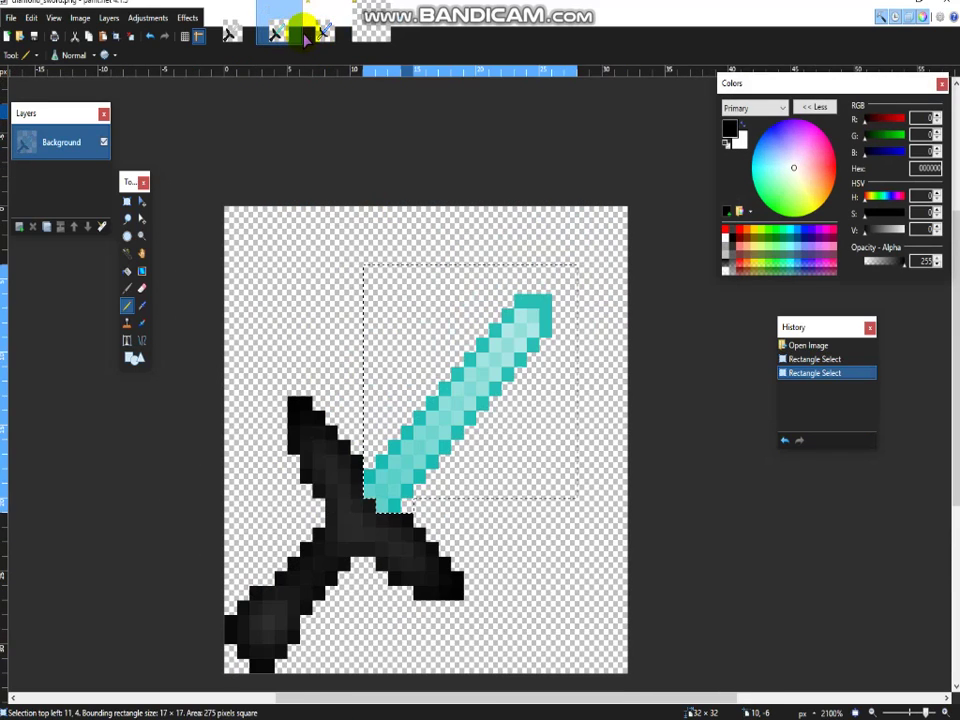
pyautogui.click(320, 30)
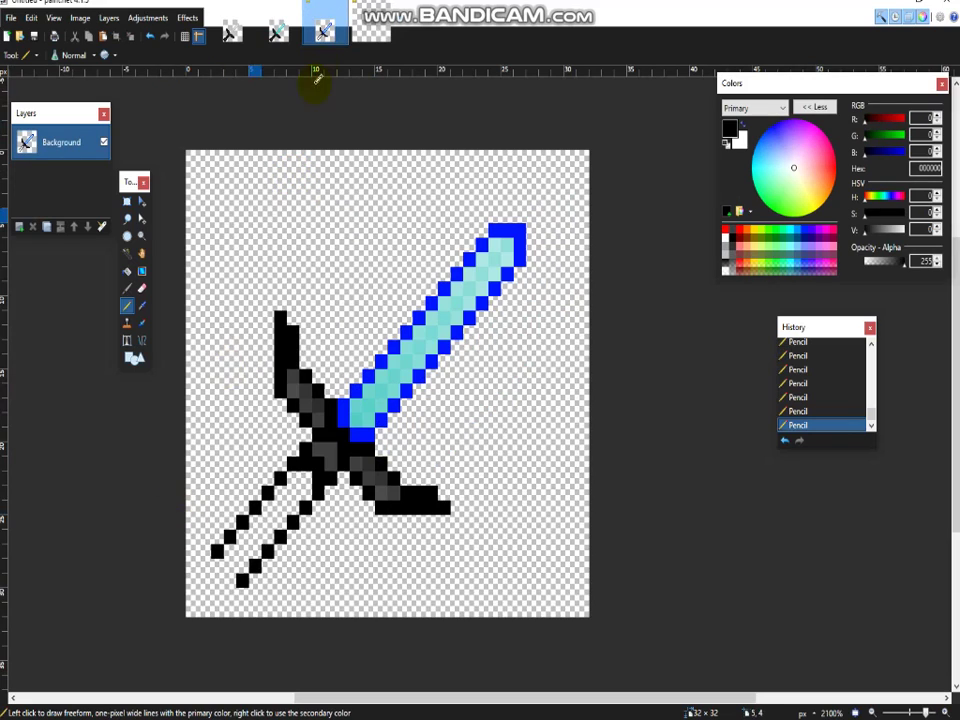
pyautogui.click(276, 30)
pyautogui.click(318, 30)
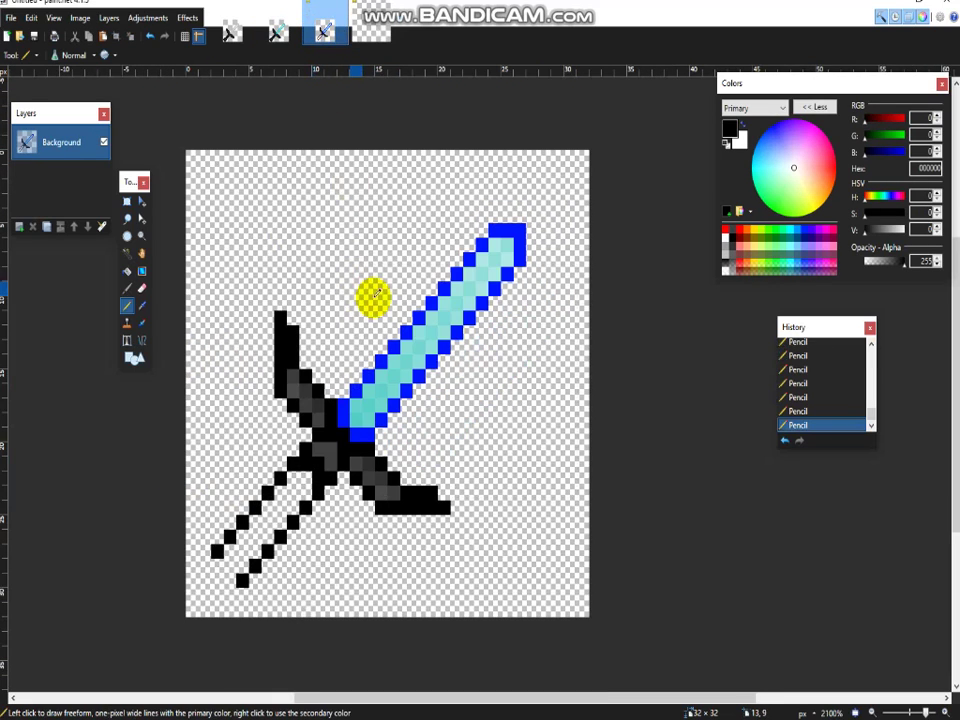
pyautogui.hotkey('ctrl', 'a')
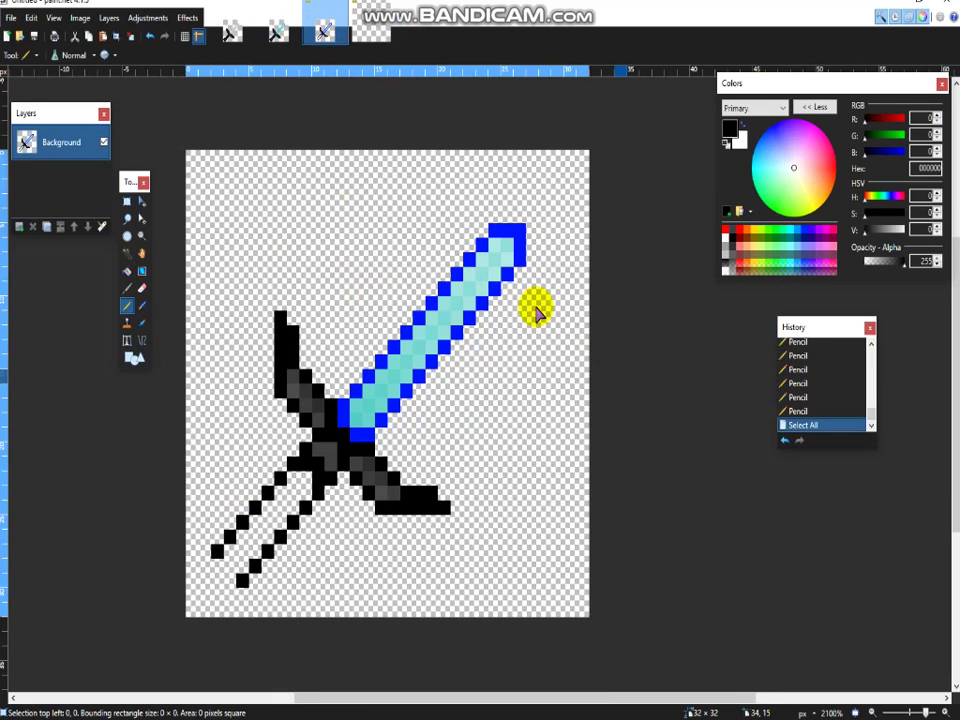
pyautogui.moveTo(508, 260); pyautogui.dragTo(460, 282)
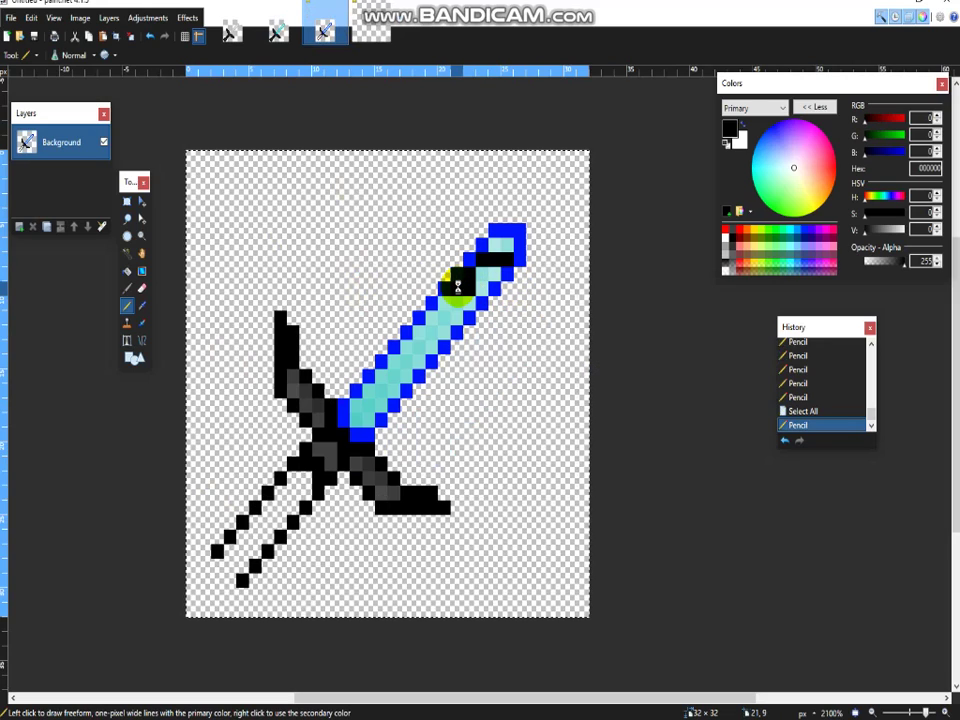
pyautogui.hotkey('ctrl', 'z')
pyautogui.hotkey('ctrl', 'z')
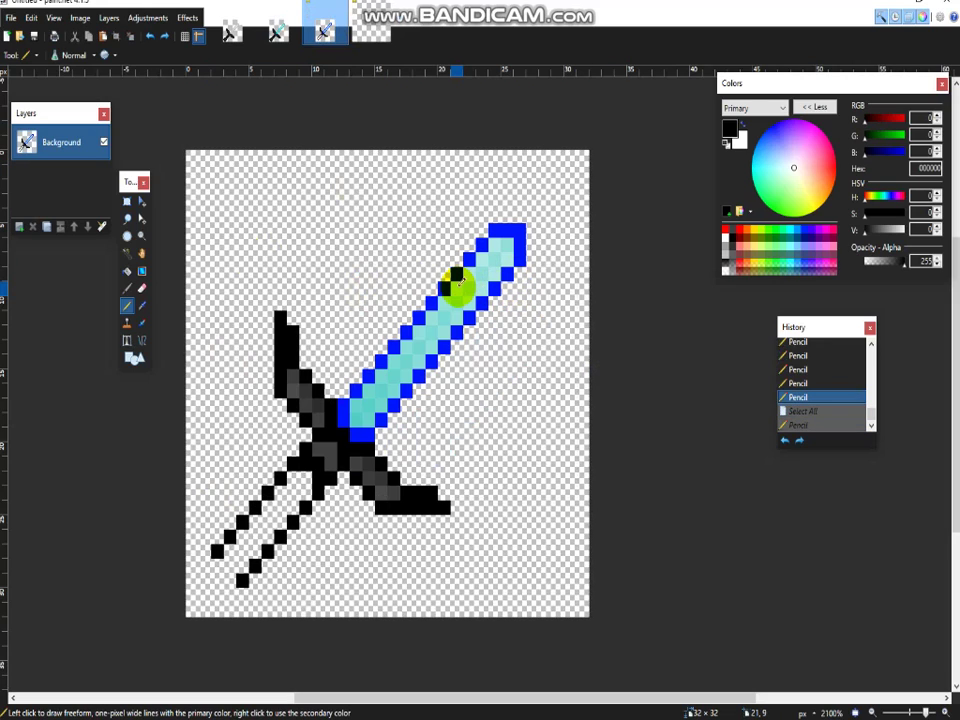
# Step: Select the entire image, shift the sword one pixel left and one pixel down, and finish the move
pyautogui.click(141, 201)
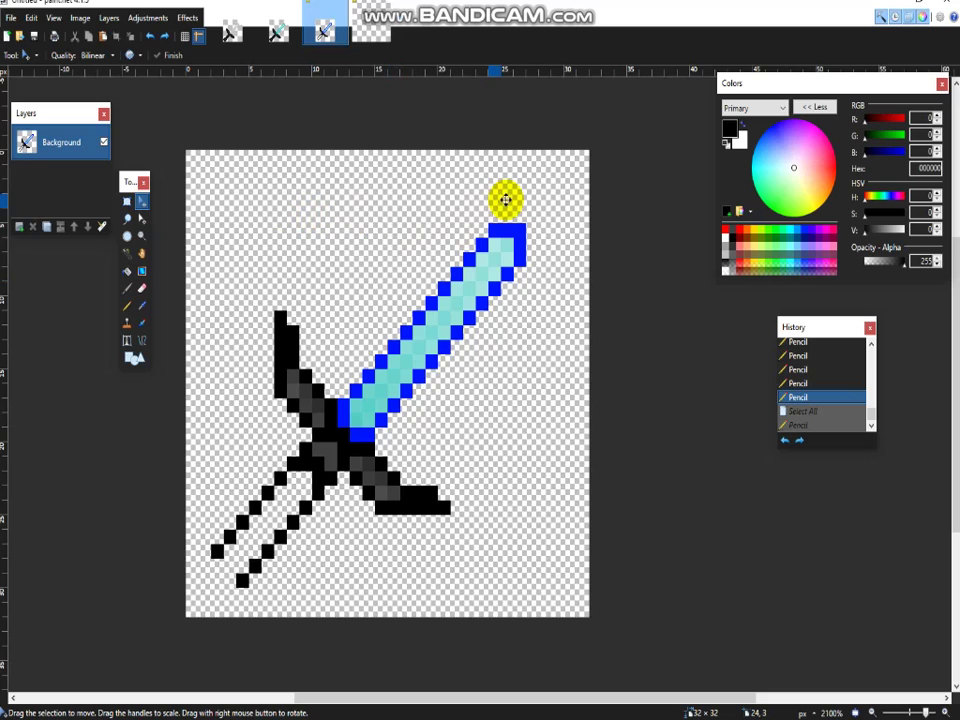
pyautogui.hotkey('ctrl', 'a')
pyautogui.moveTo(489, 255); pyautogui.dragTo(486, 222)
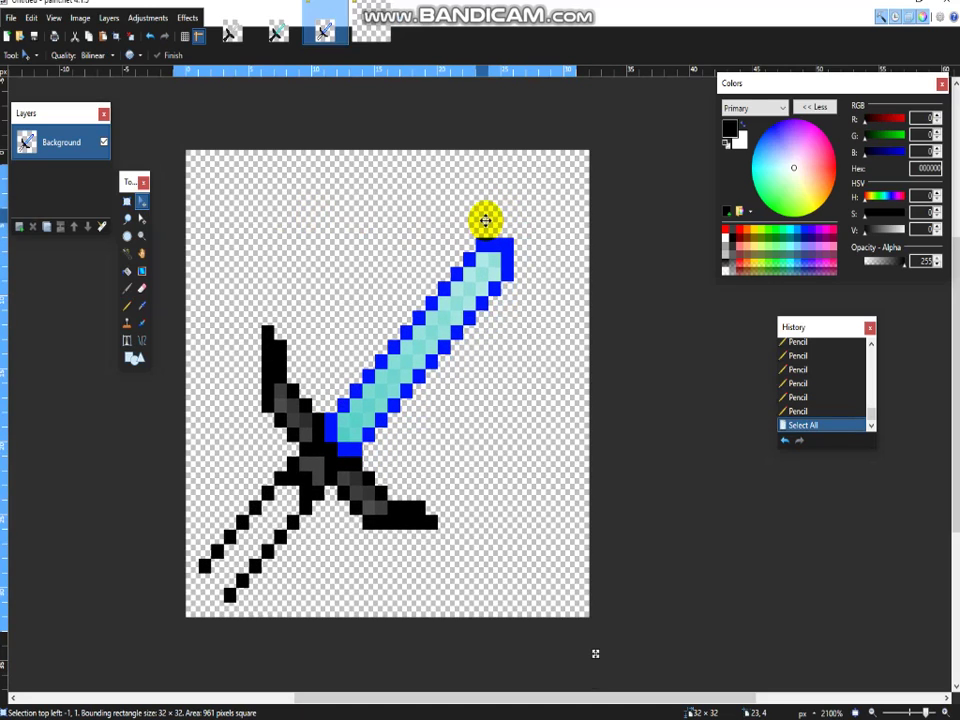
pyautogui.moveTo(489, 220); pyautogui.dragTo(489, 220)
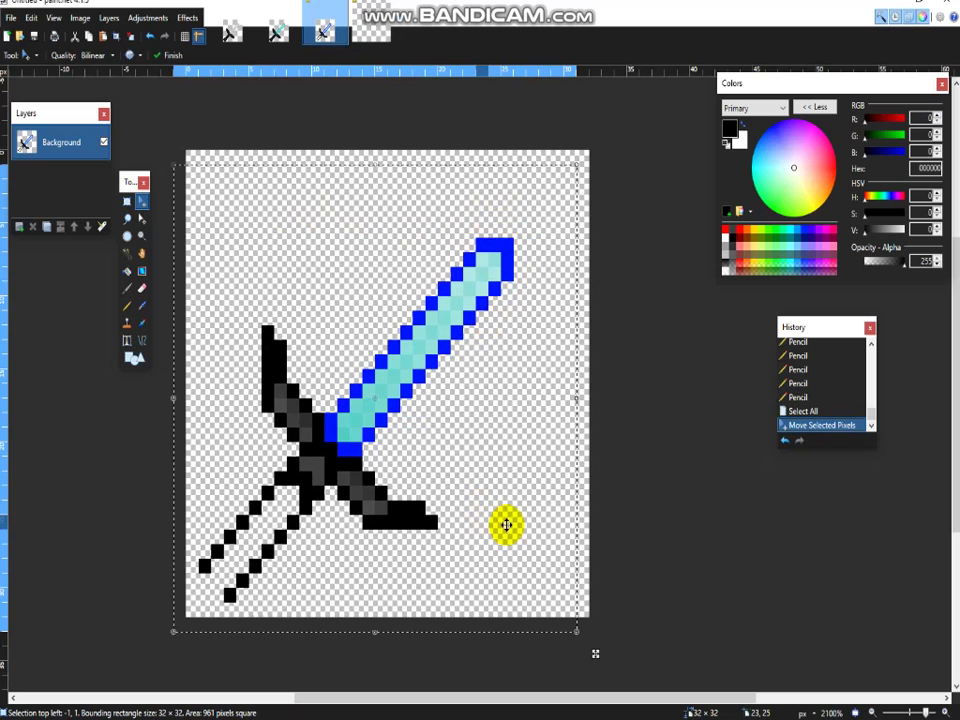
pyautogui.press('s')
pyautogui.press('s')
pyautogui.press('s')
pyautogui.press('s')
pyautogui.press('s')
pyautogui.click(467, 566)
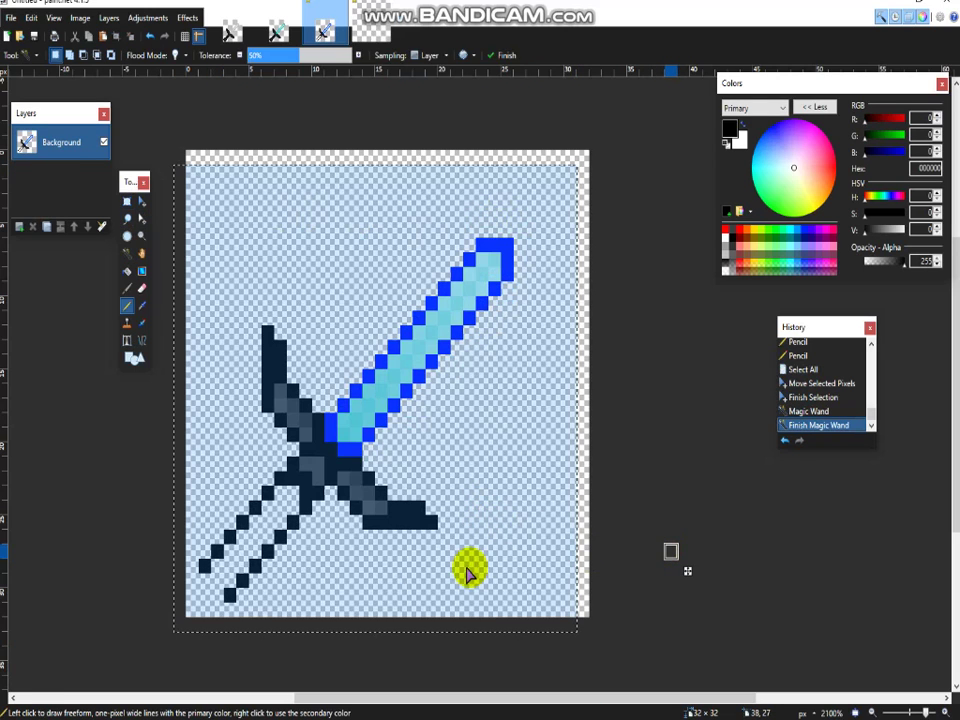
# Step: Close the handle's end in black with the Pencil at pixels 2, 31, 0, 29, 0, 30, 0, 31 and 1, 31
pyautogui.press('p')
pyautogui.click(205, 604)
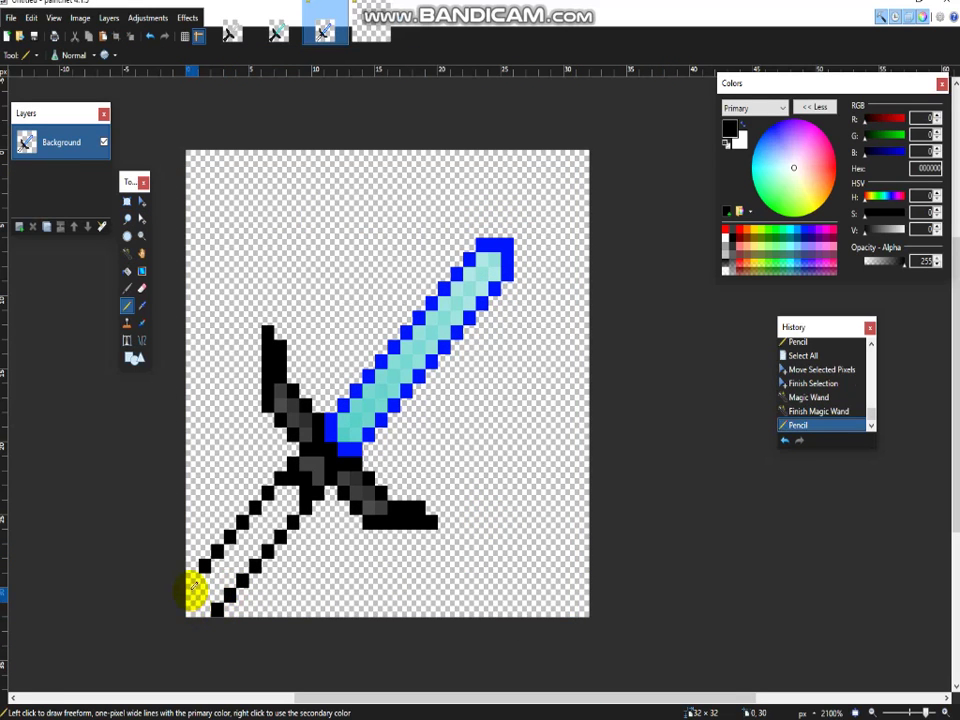
pyautogui.click(192, 591)
pyautogui.hotkey('ctrl', 'z')
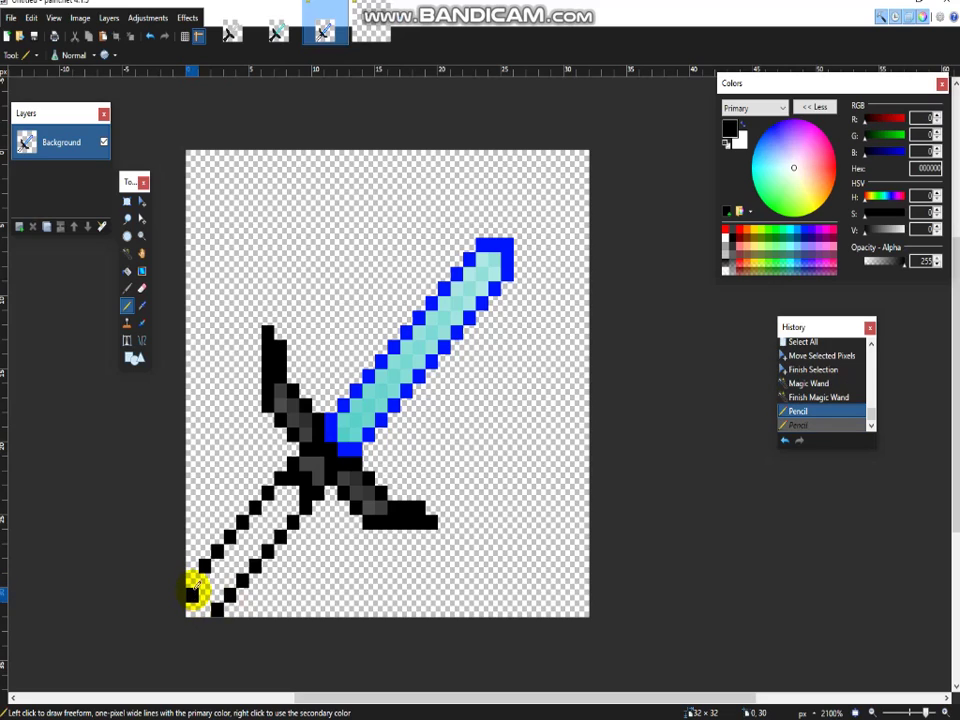
pyautogui.click(194, 581)
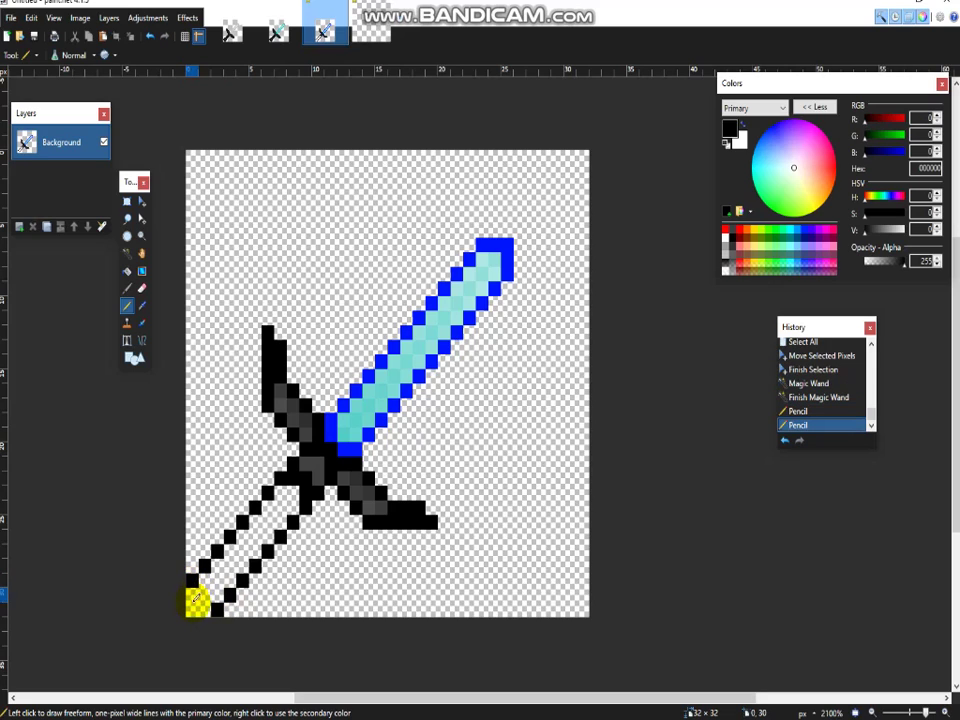
pyautogui.click(193, 597)
pyautogui.click(204, 607)
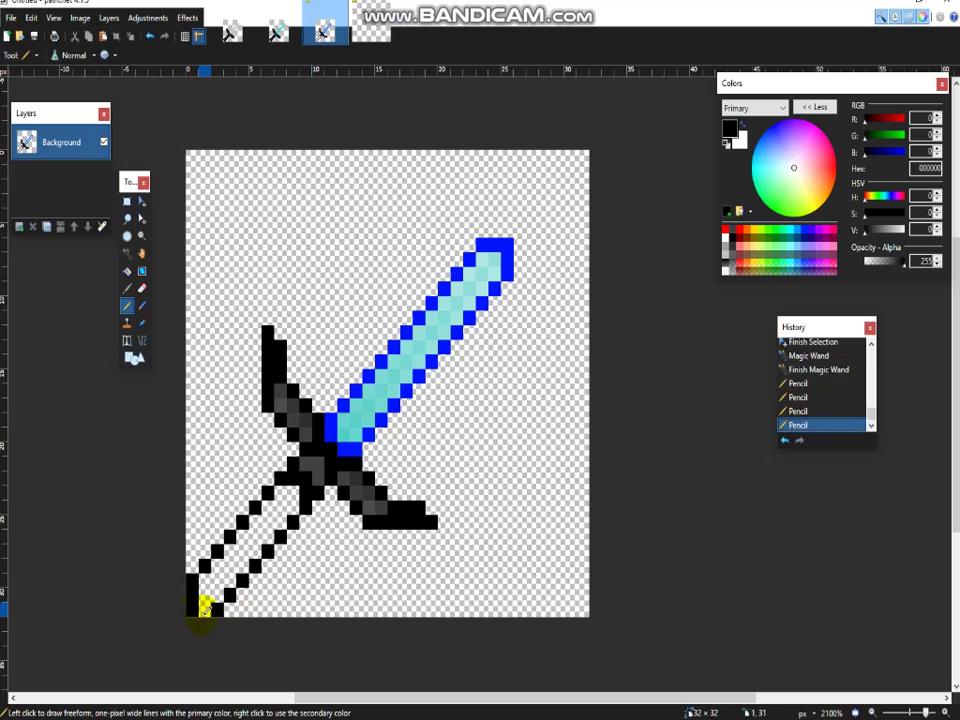
pyautogui.click(220, 607)
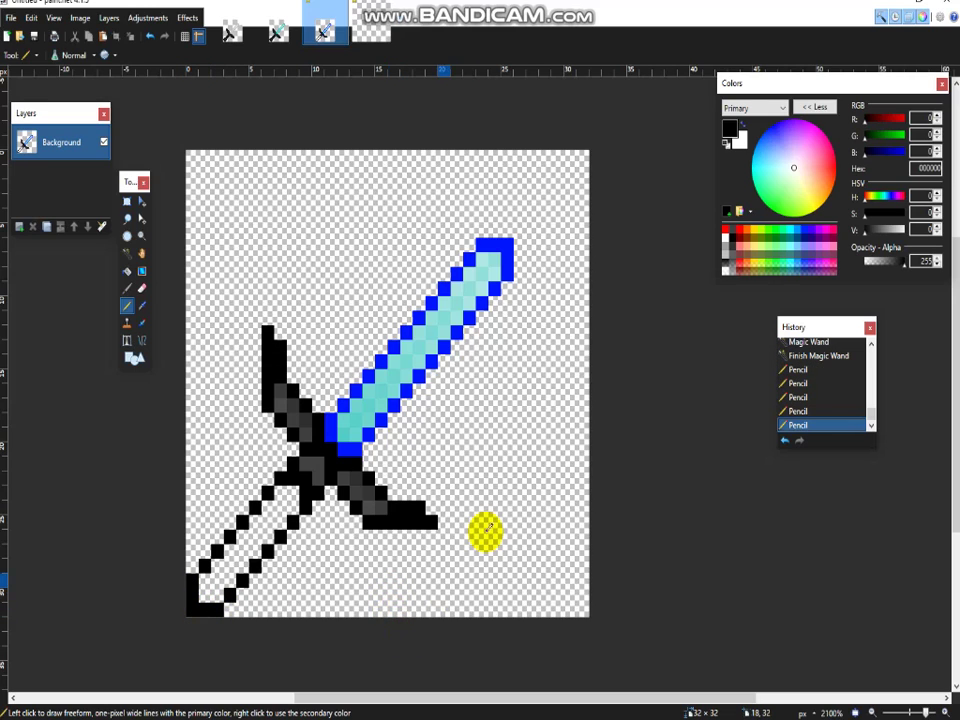
# Step: Check the handle's end against the diamond sword's texture and erase the custom sword's corner pixel at 0, 31
pyautogui.click(276, 32)
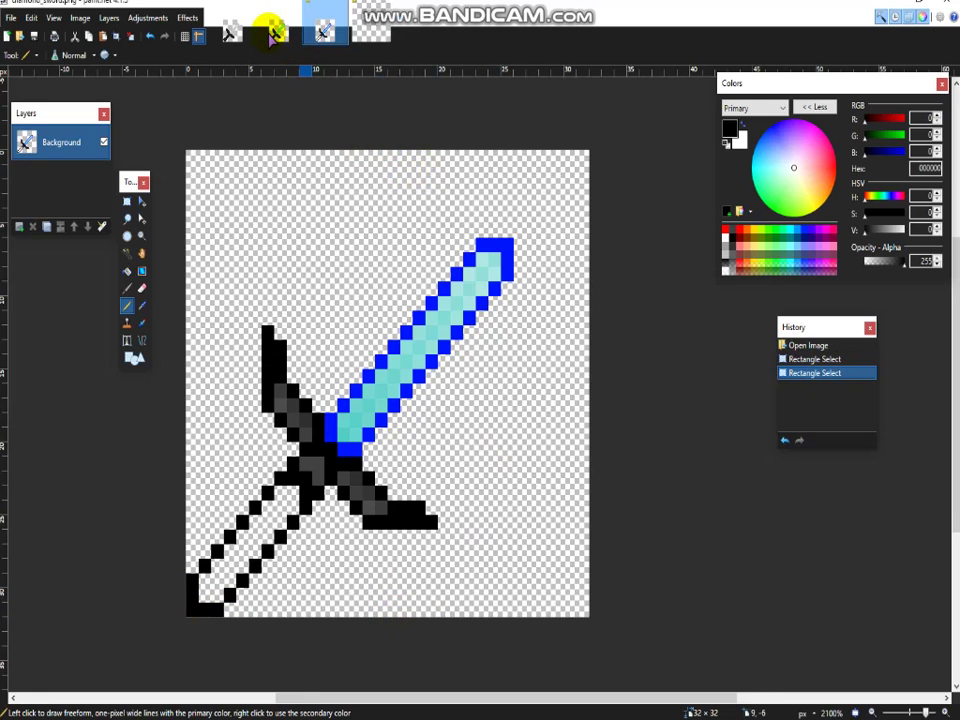
pyautogui.click(324, 30)
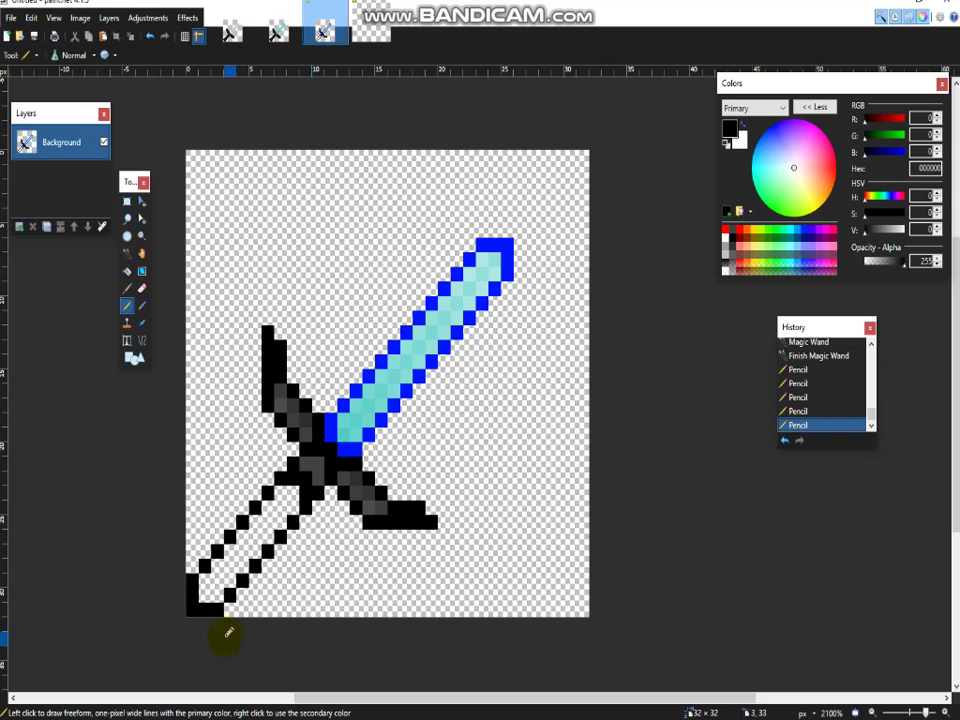
pyautogui.press('e')
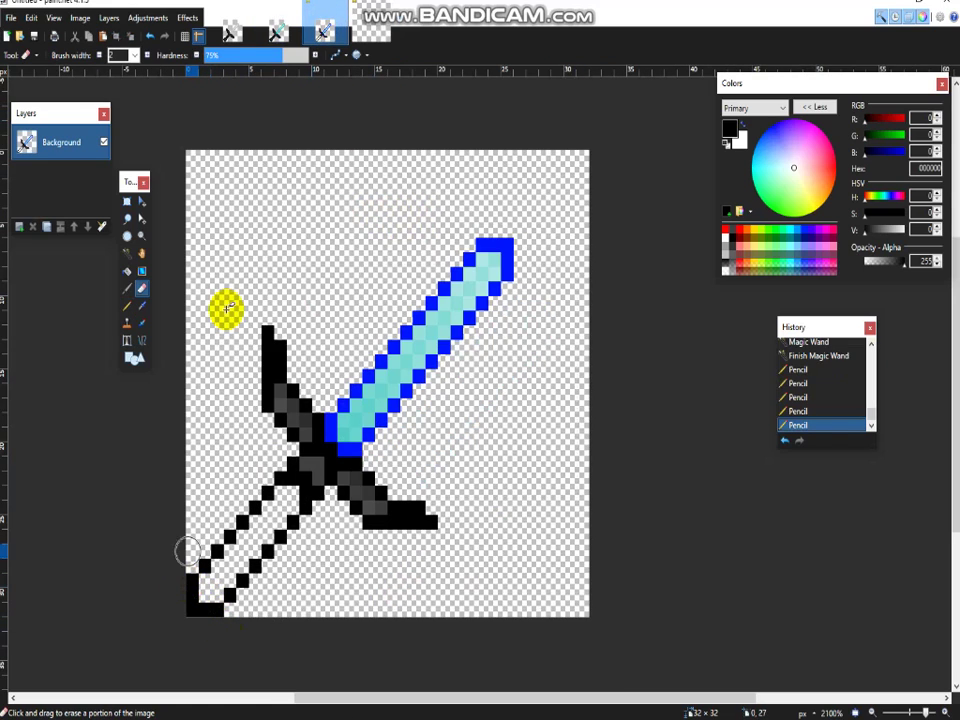
pyautogui.click(276, 32)
pyautogui.click(324, 30)
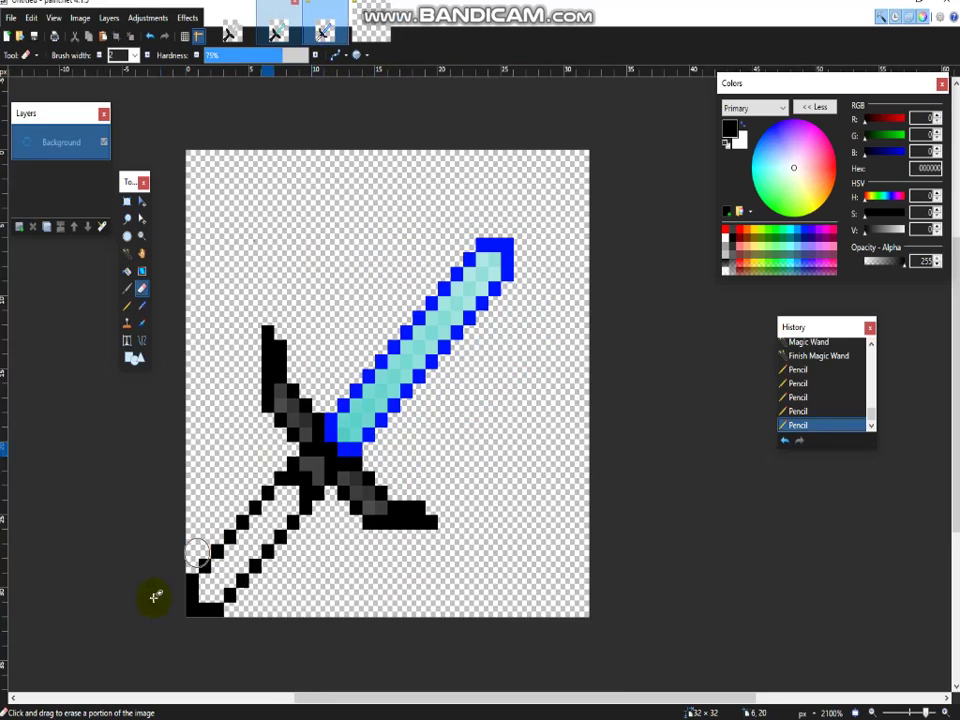
pyautogui.click(189, 612)
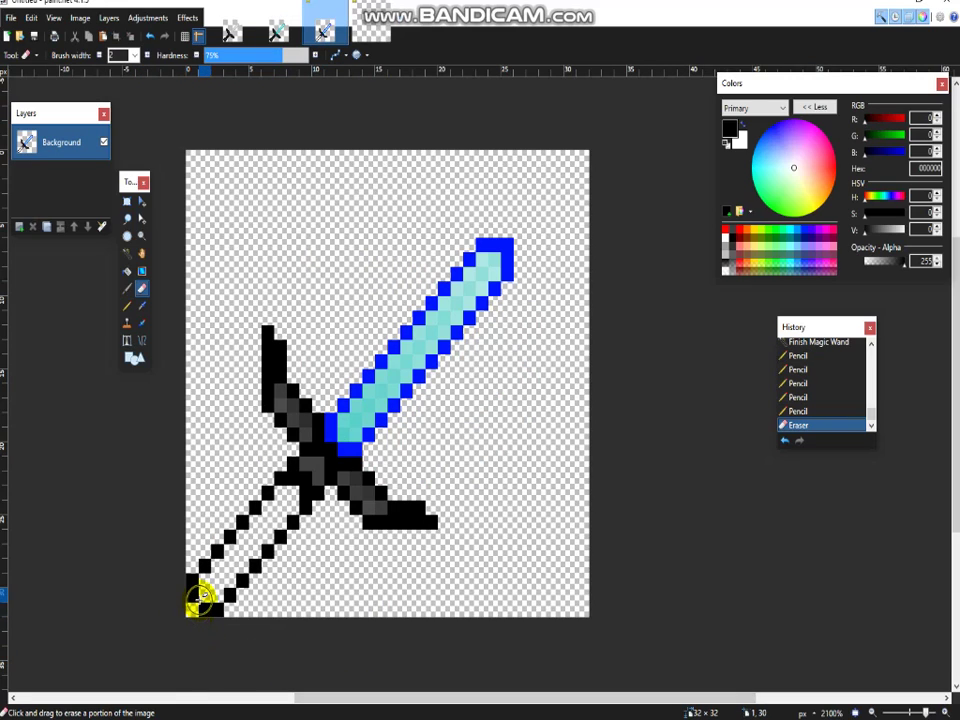
# Step: Erase the black pixels at the handle's corner end and close the shortened handle with a black Pencil pixel at 2, 29
pyautogui.press('p')
pyautogui.click(204, 593)
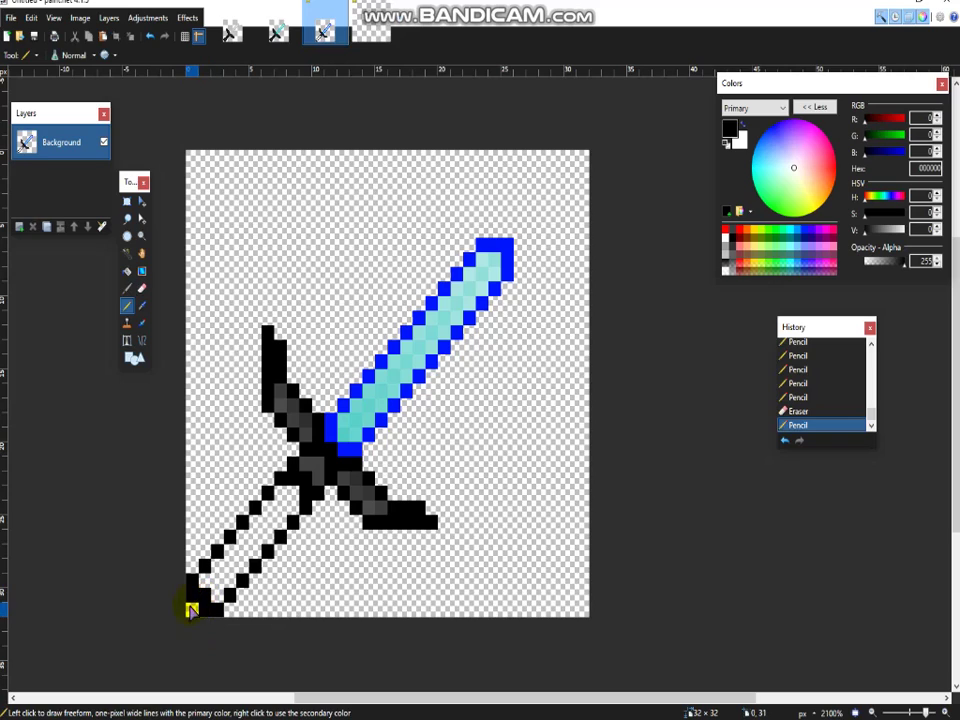
pyautogui.press('e')
pyautogui.click(180, 601)
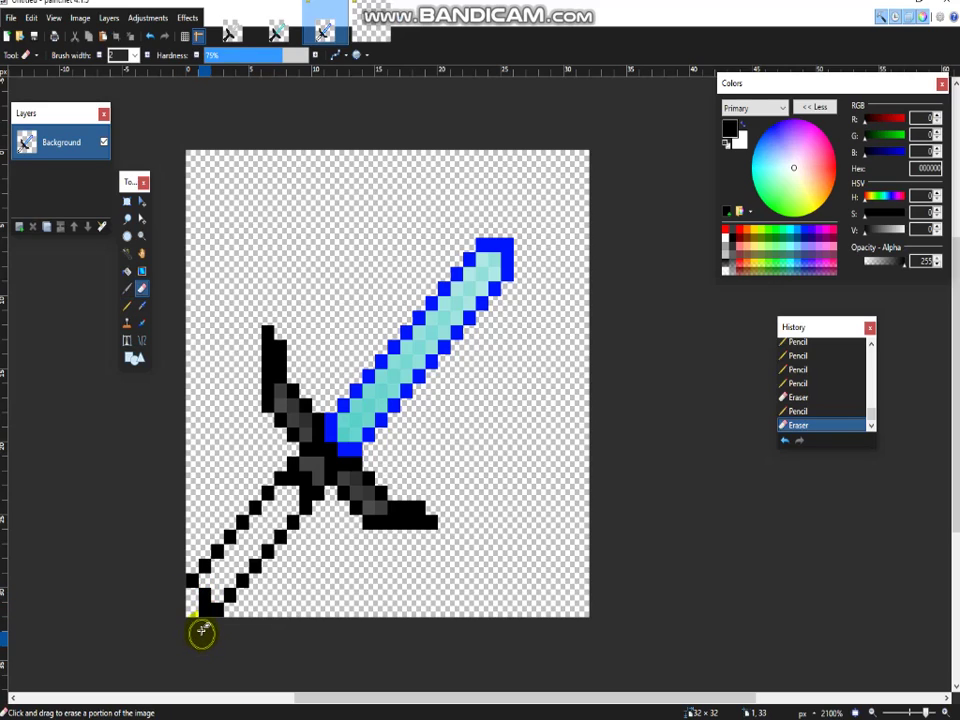
pyautogui.click(199, 621)
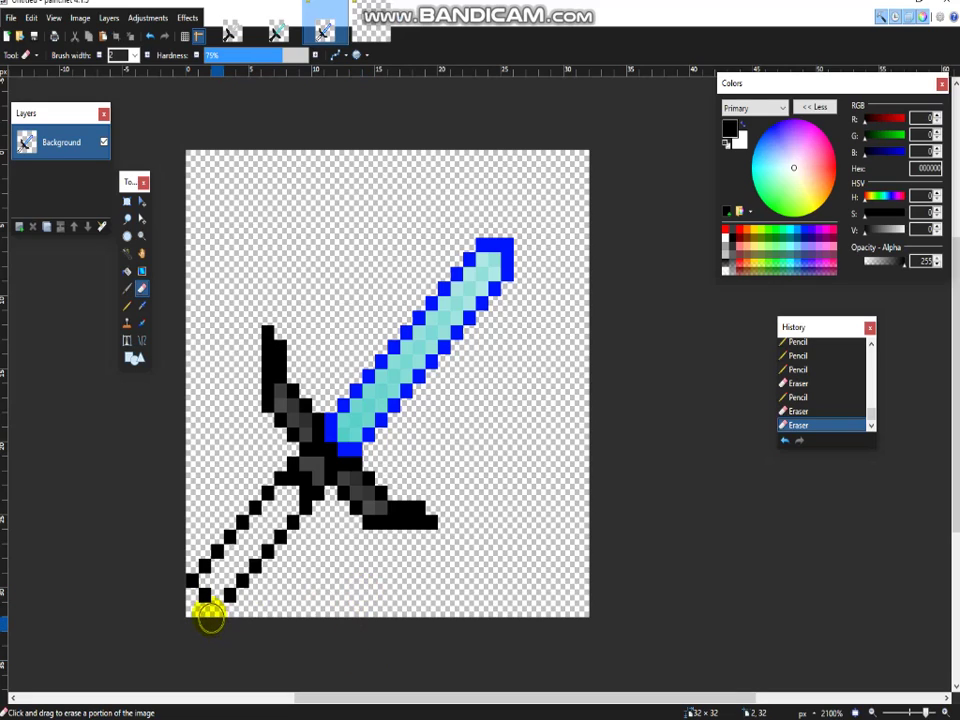
pyautogui.click(190, 586)
pyautogui.press('p')
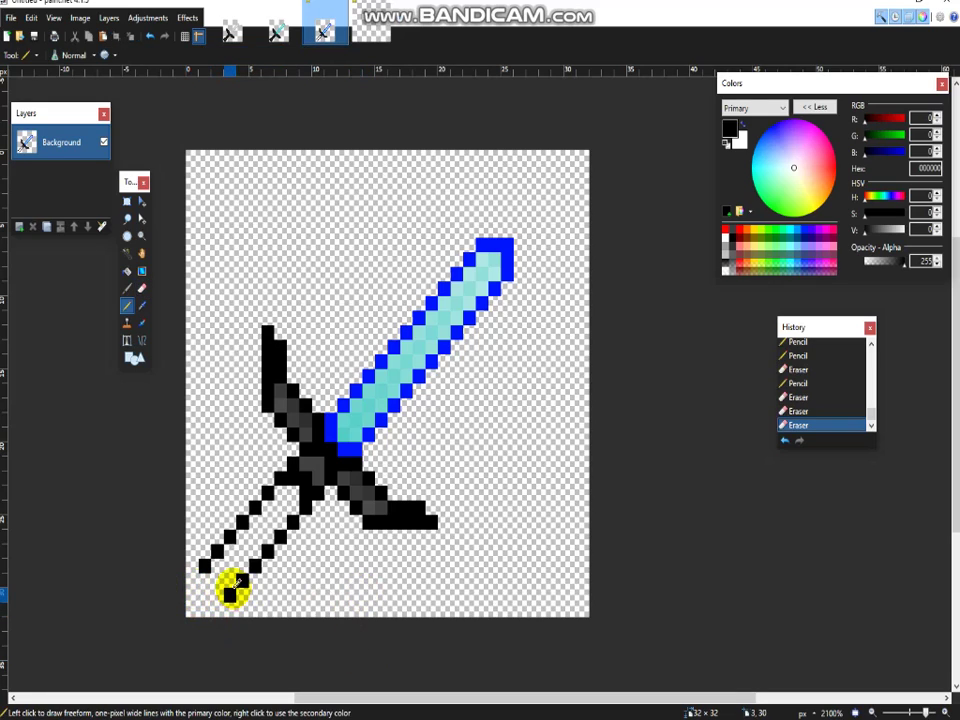
pyautogui.click(216, 581)
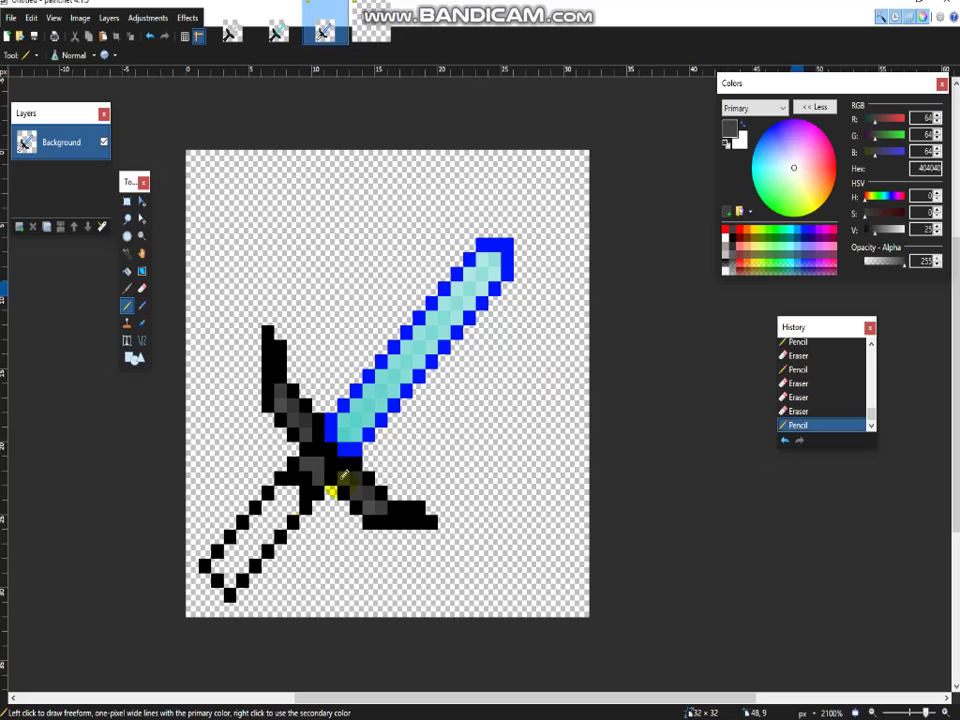
# Step: Set the primary colour to 404040 and the secondary colour to black, and select the handle's interior with the Magic Wand
pyautogui.click(727, 258)
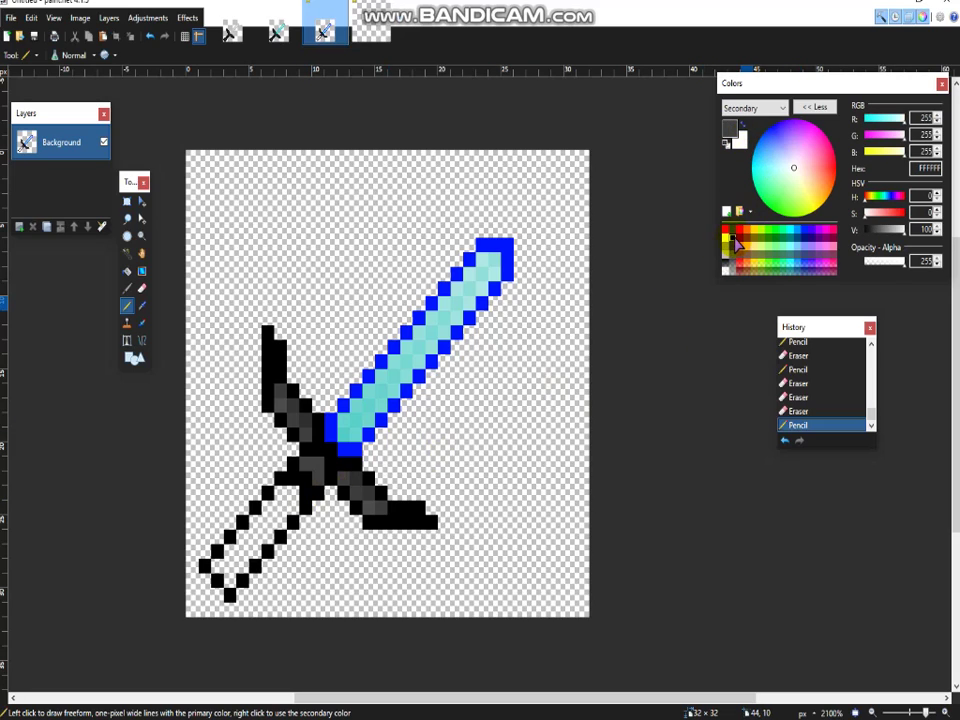
pyautogui.click(733, 238)
pyautogui.click(729, 130)
pyautogui.press('s')
pyautogui.press('s')
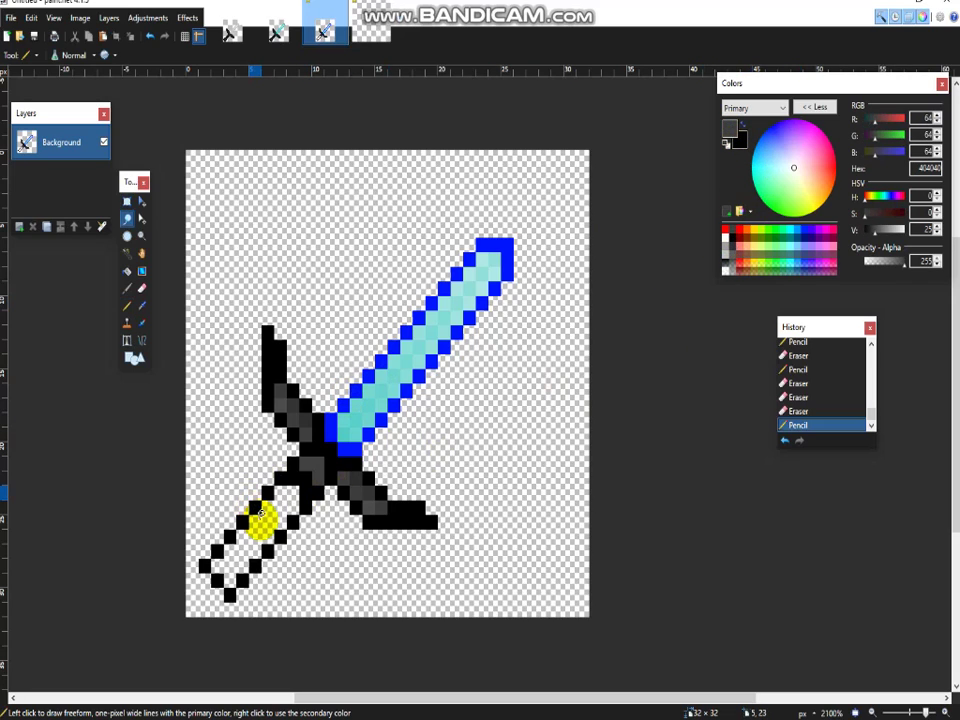
pyautogui.press('s')
pyautogui.click(267, 522)
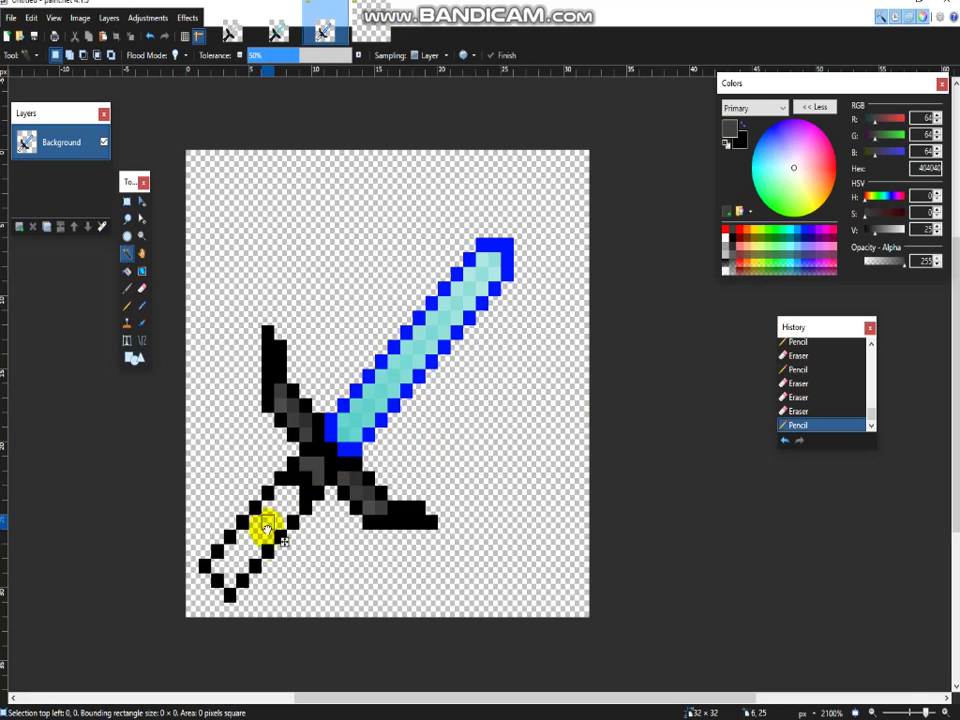
# Step: Try a linear gradient from 404040 to black along the handle's interior, extended diagonally beside the blade
pyautogui.press('g')
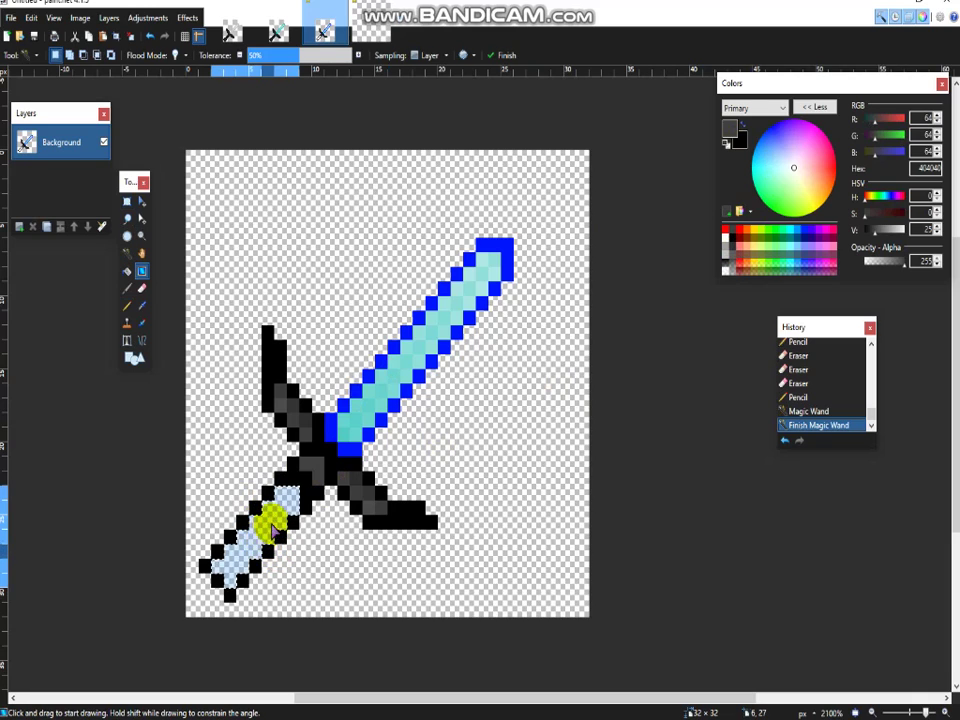
pyautogui.moveTo(258, 539); pyautogui.dragTo(273, 513)
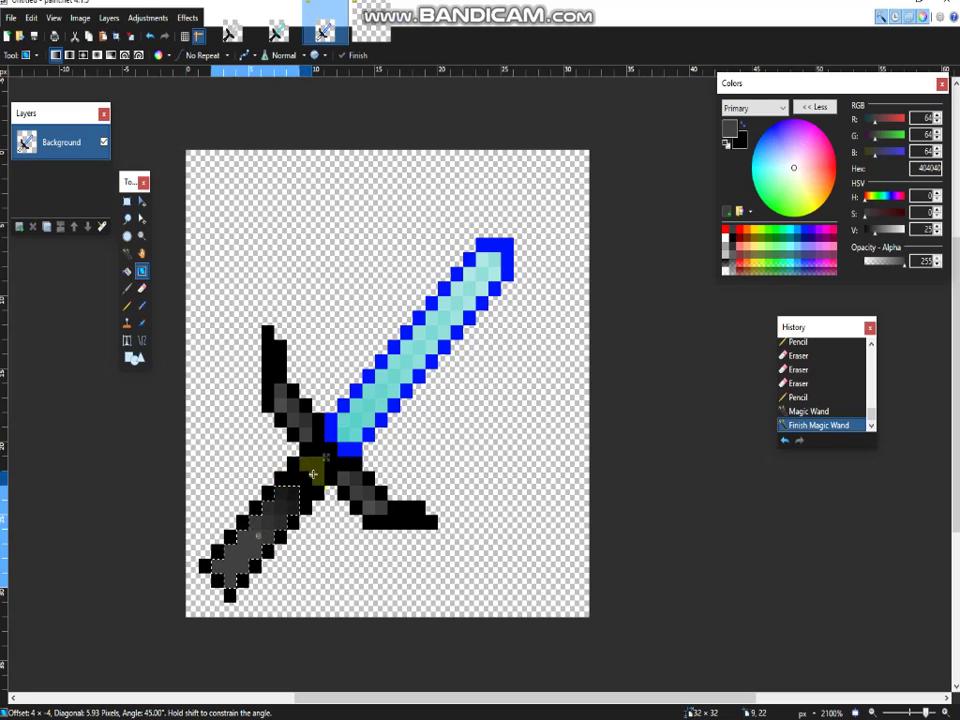
pyautogui.moveTo(331, 460); pyautogui.dragTo(427, 409)
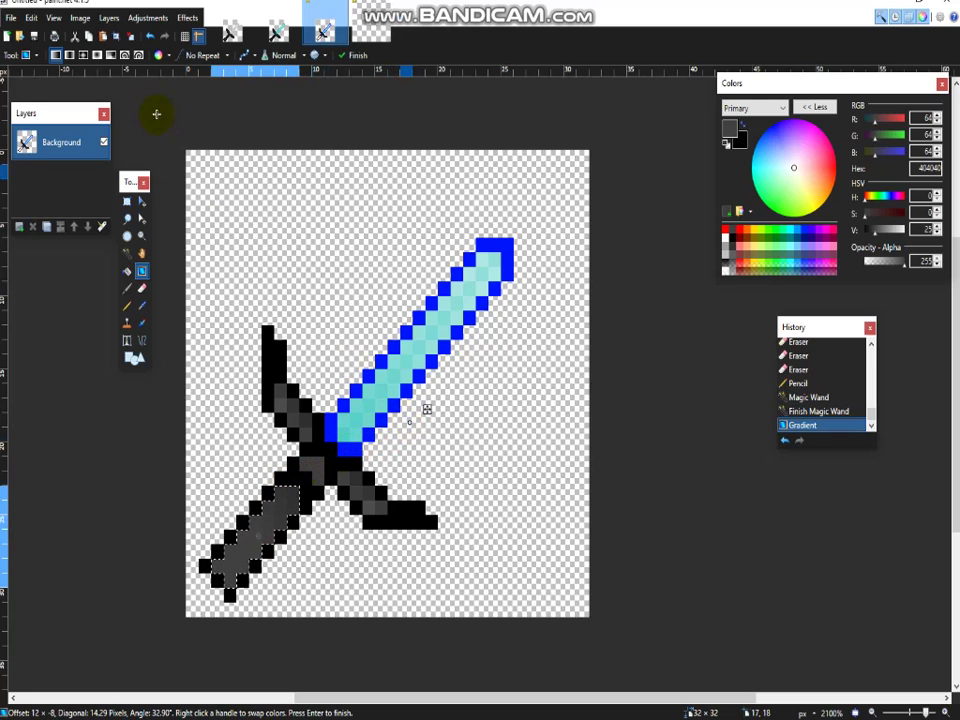
# Step: Shade the handle's interior with a reflected linear gradient, using black as primary and 404040 as secondary, running from its middle toward the guard
pyautogui.click(69, 55)
pyautogui.moveTo(238, 550); pyautogui.dragTo(278, 503)
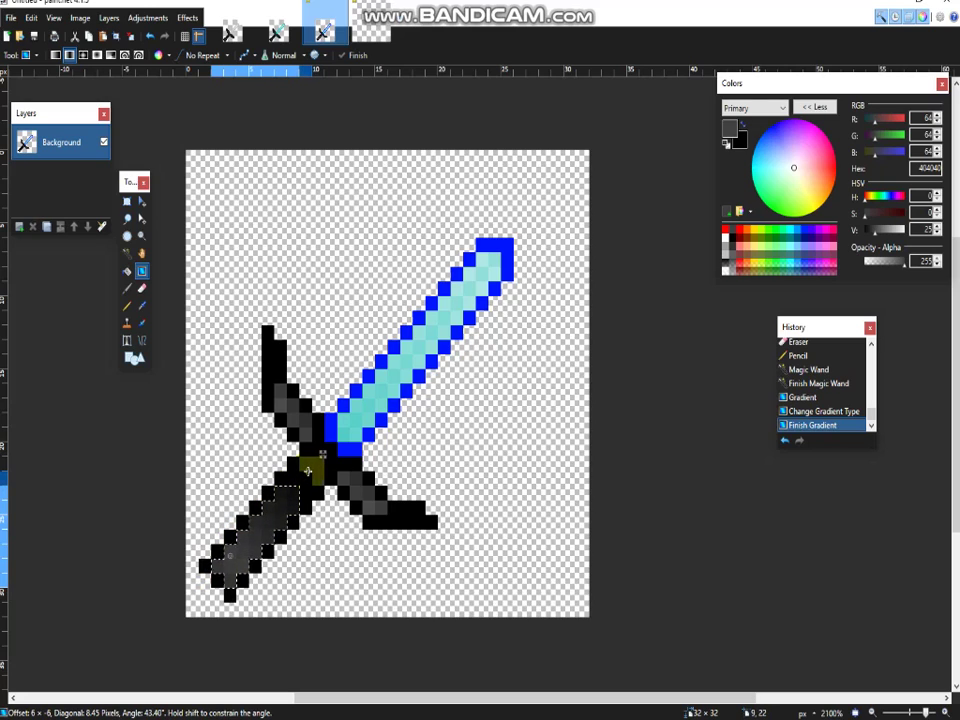
pyautogui.moveTo(312, 522); pyautogui.dragTo(251, 488)
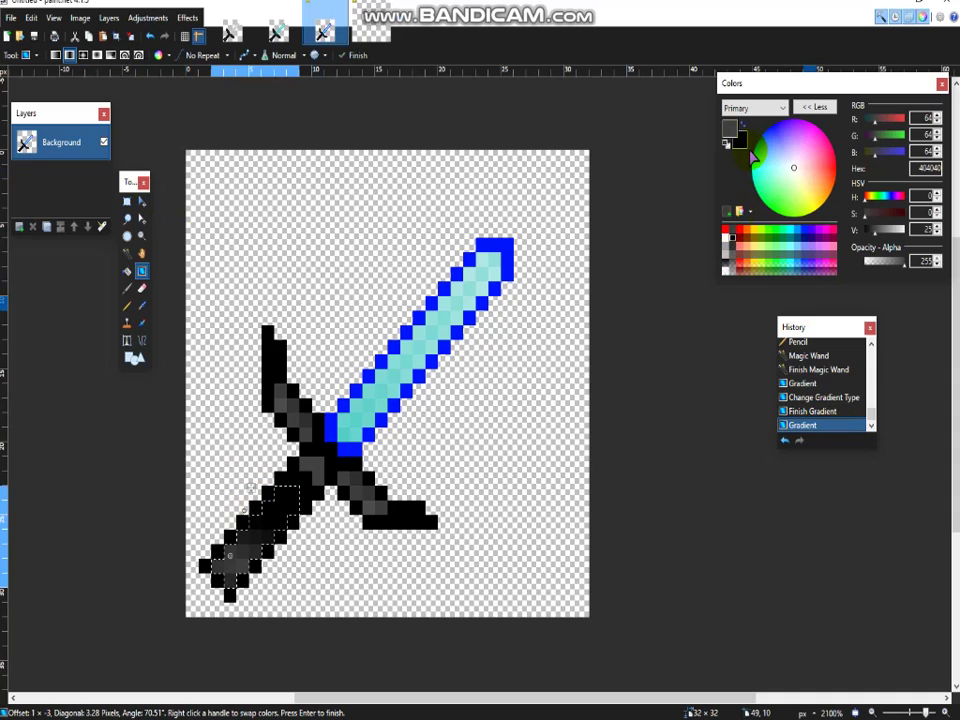
pyautogui.click(751, 151)
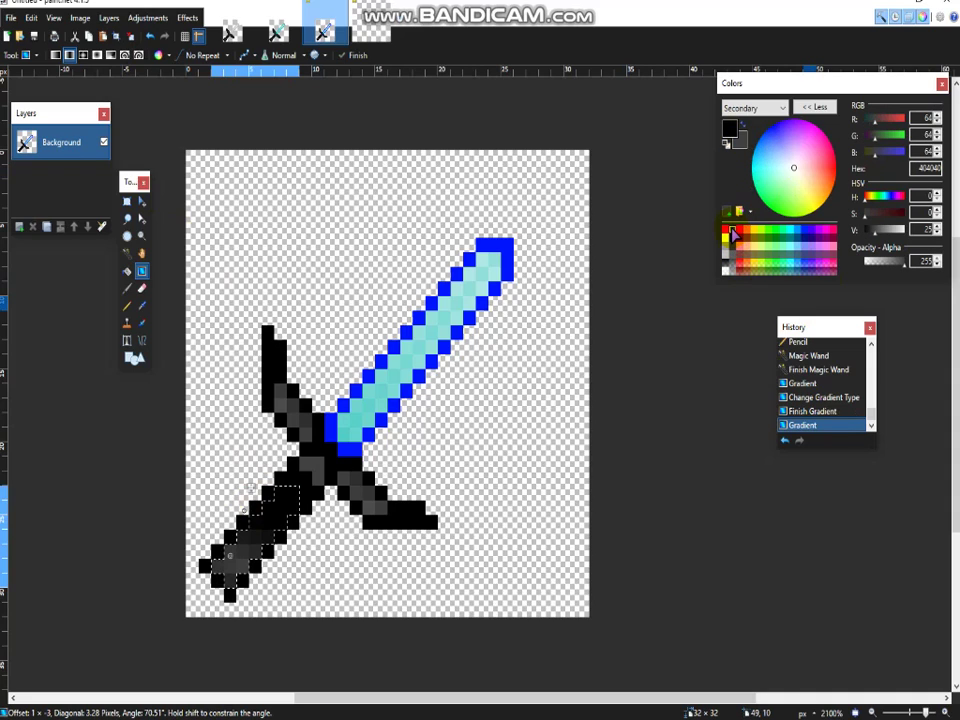
pyautogui.click(733, 234)
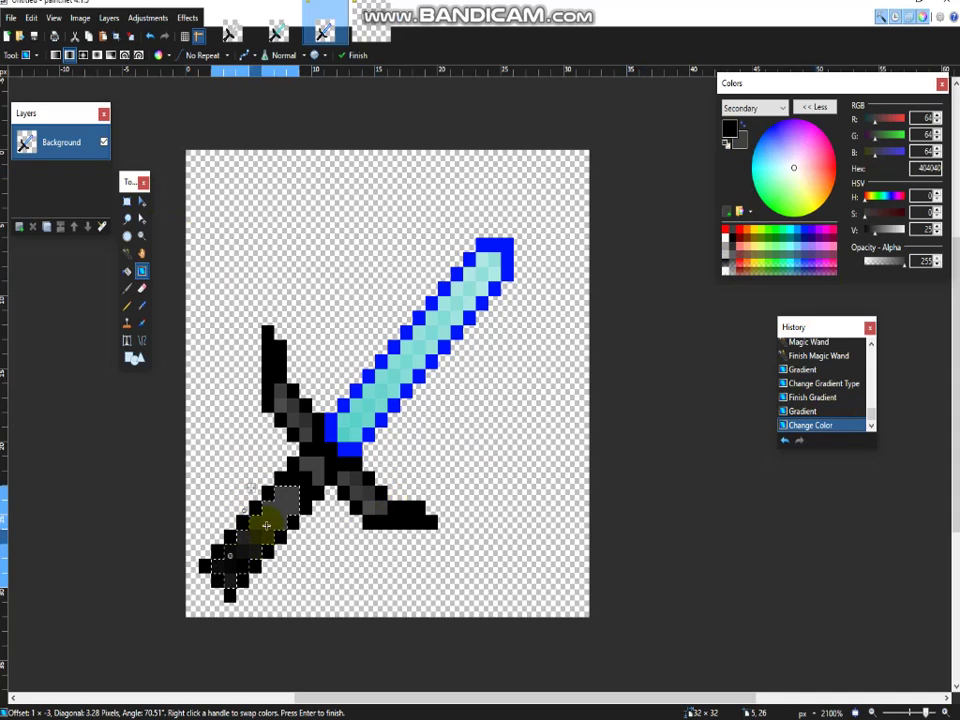
pyautogui.moveTo(256, 540); pyautogui.dragTo(290, 488)
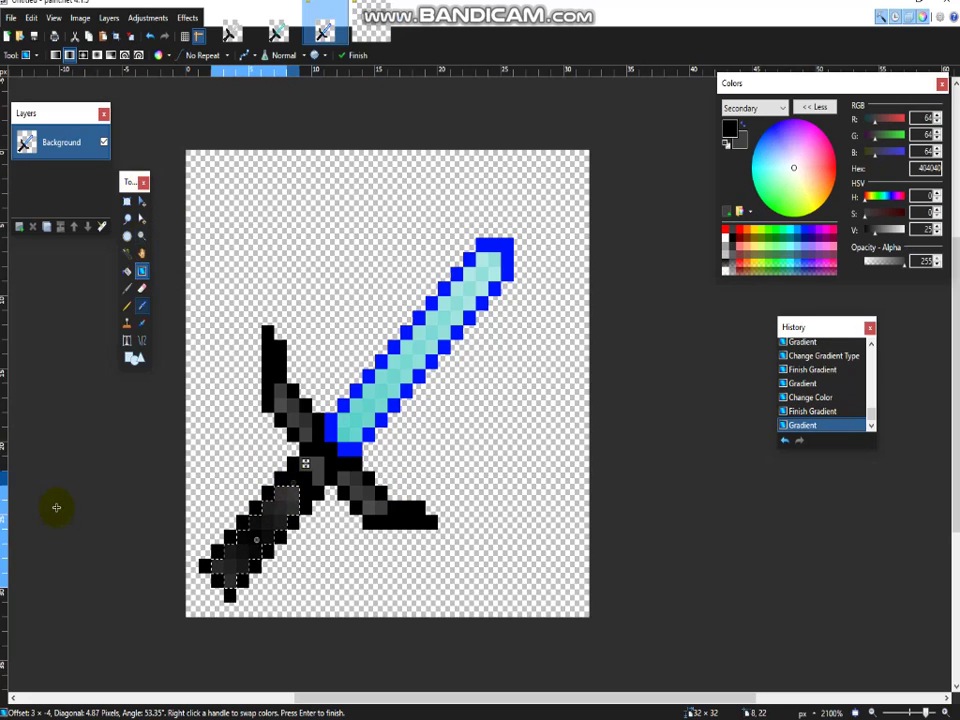
# Step: Finish the gradient and clear the Magic Wand selection of the handle's interior
pyautogui.press('s')
pyautogui.press('s')
pyautogui.press('s')
pyautogui.press('s')
pyautogui.press('s')
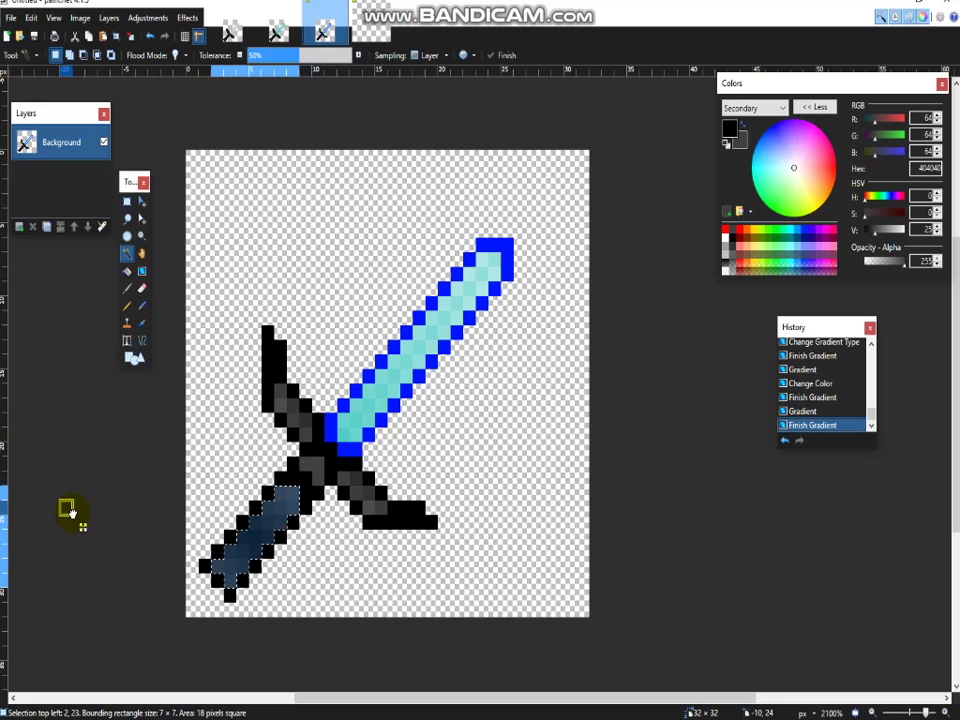
pyautogui.click(67, 509)
pyautogui.click(270, 141)
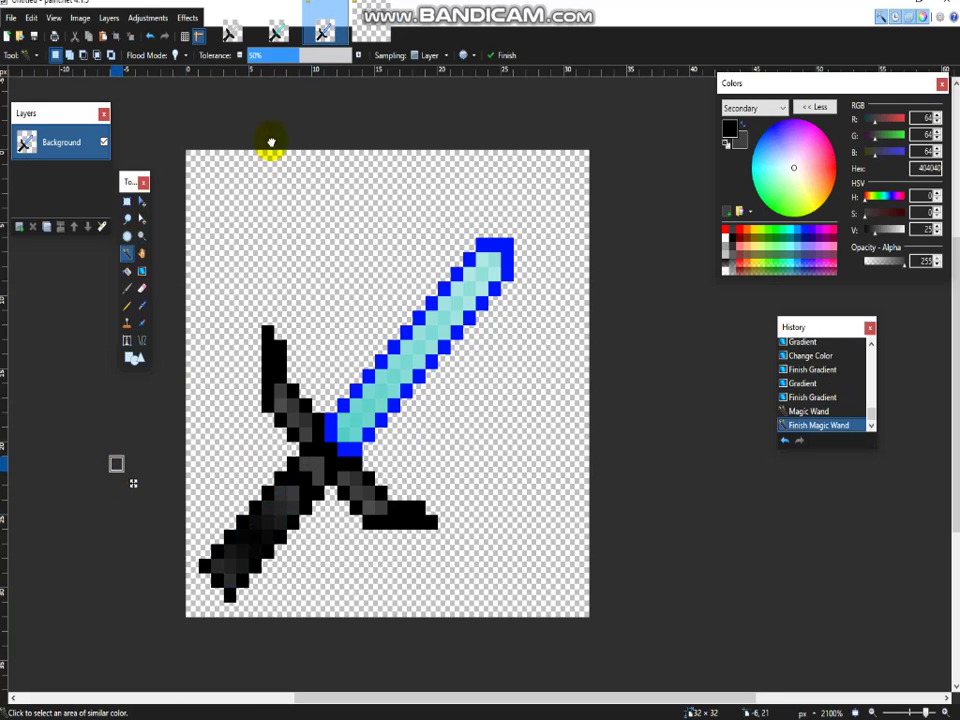
# Step: Compare the custom sword's shaded handle with the handle in the diamond sword's texture
pyautogui.click(279, 30)
pyautogui.click(325, 33)
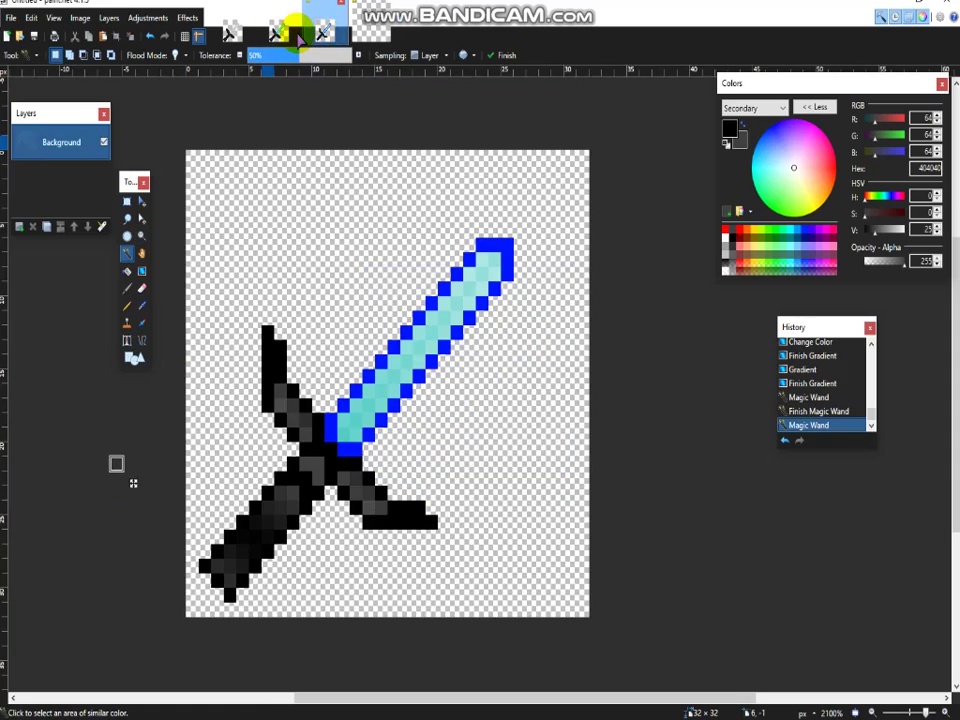
pyautogui.click(279, 30)
pyautogui.click(322, 32)
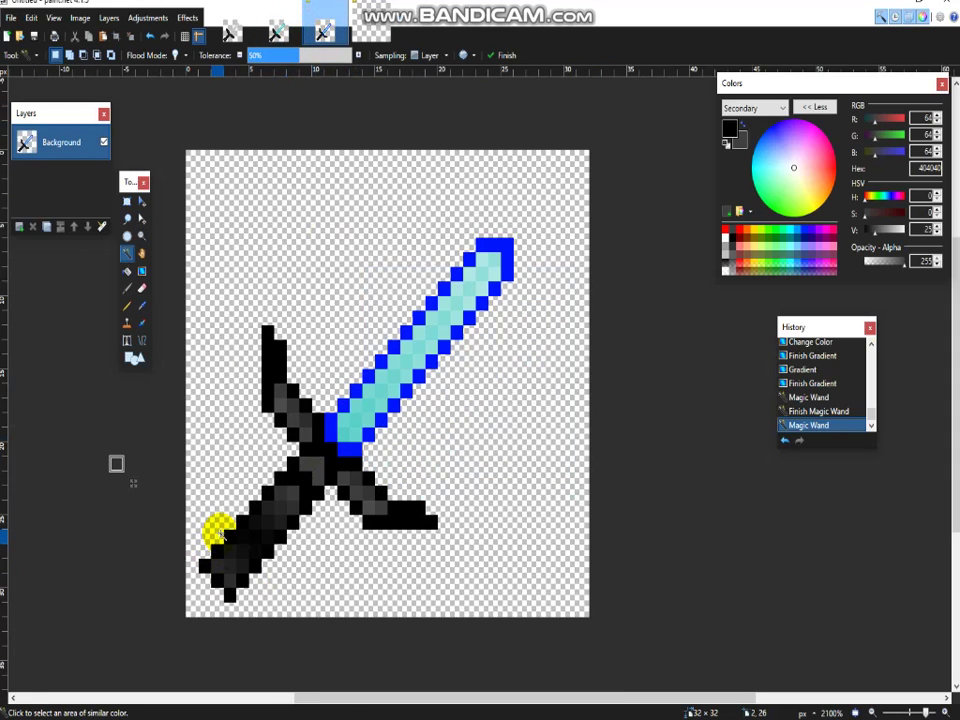
# Step: Draw 404040 grey pixels with the Pencil beside the handle's end at 2, 26 and 1, 27
pyautogui.press('p')
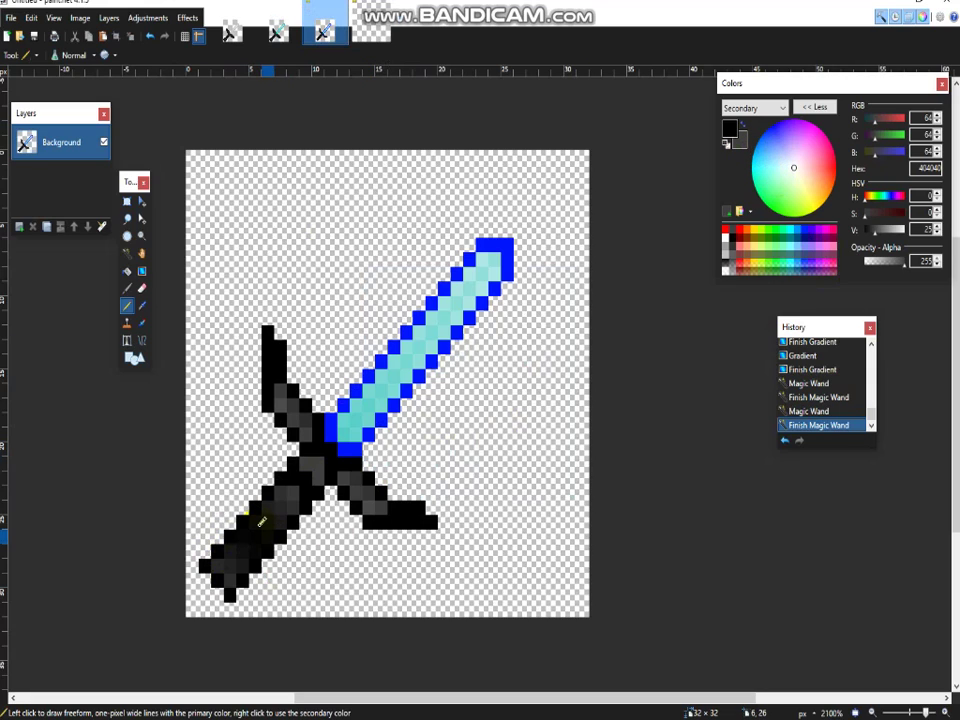
pyautogui.click(213, 541)
pyautogui.rightClick(215, 537)
pyautogui.rightClick(204, 549)
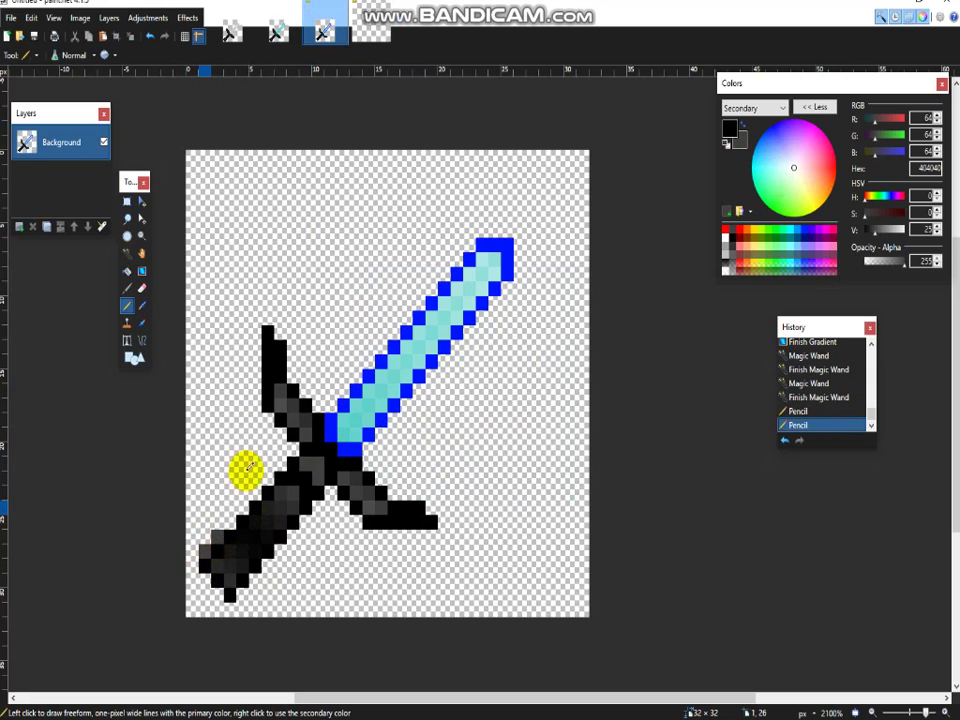
# Step: Check the pommel in the diamond sword's texture and extend the custom sword's 404040 grey pommel edge along row 26 and down column 5
pyautogui.click(326, 35)
pyautogui.click(277, 35)
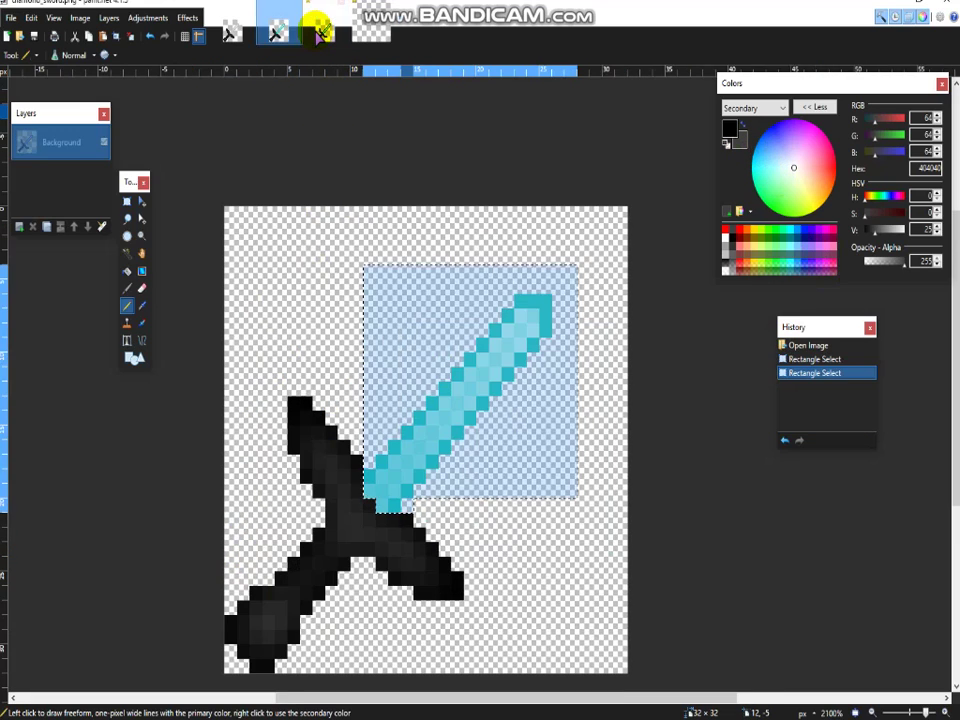
pyautogui.click(320, 32)
pyautogui.click(227, 532)
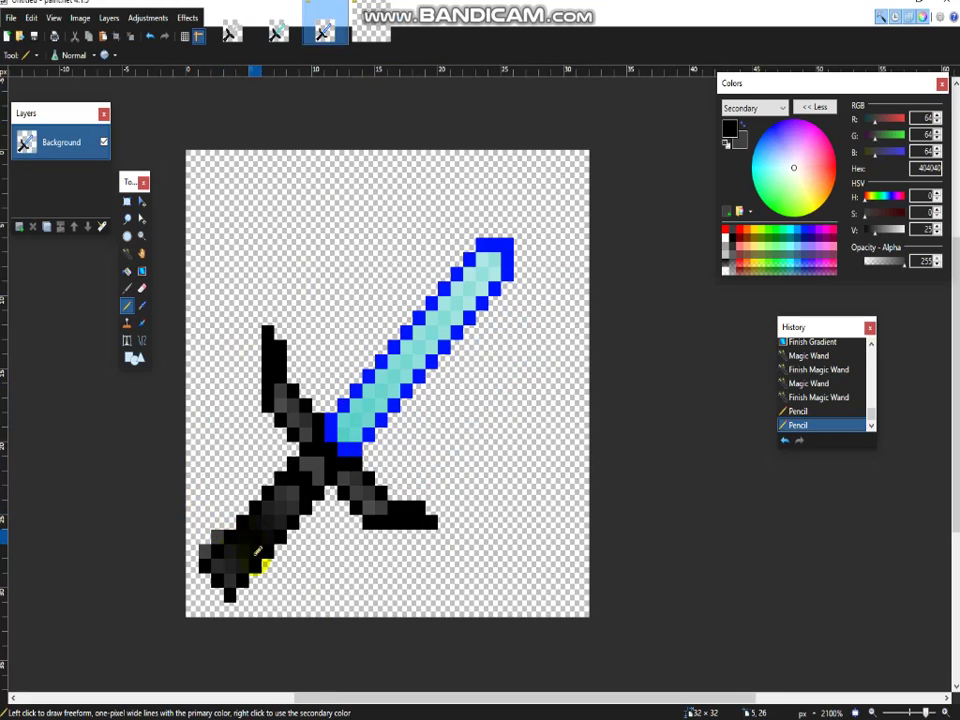
pyautogui.click(258, 572)
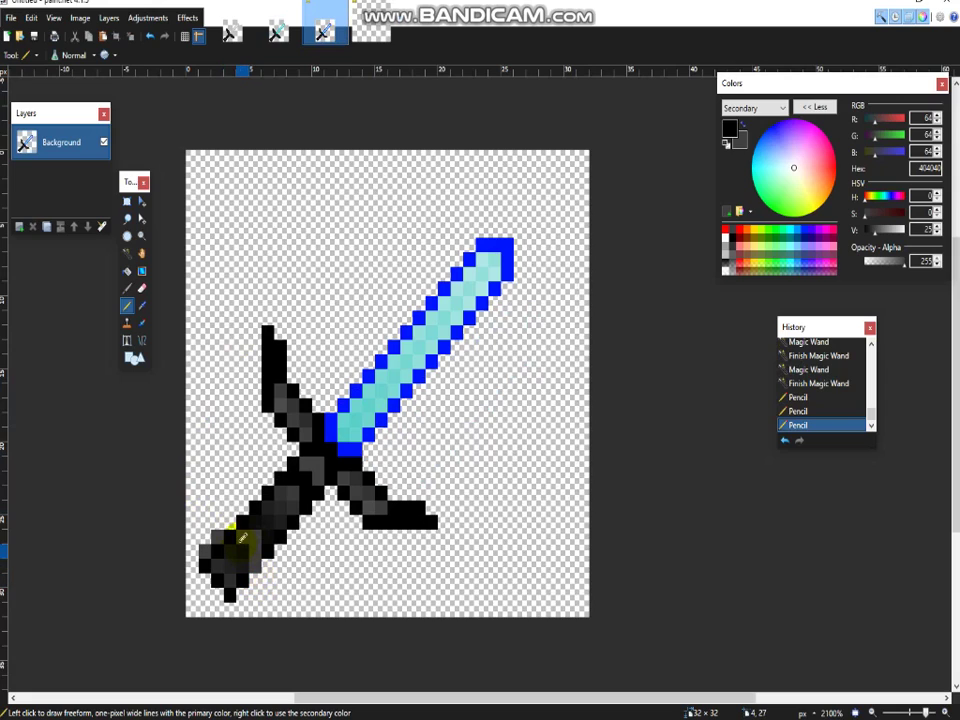
pyautogui.click(230, 525)
pyautogui.click(259, 580)
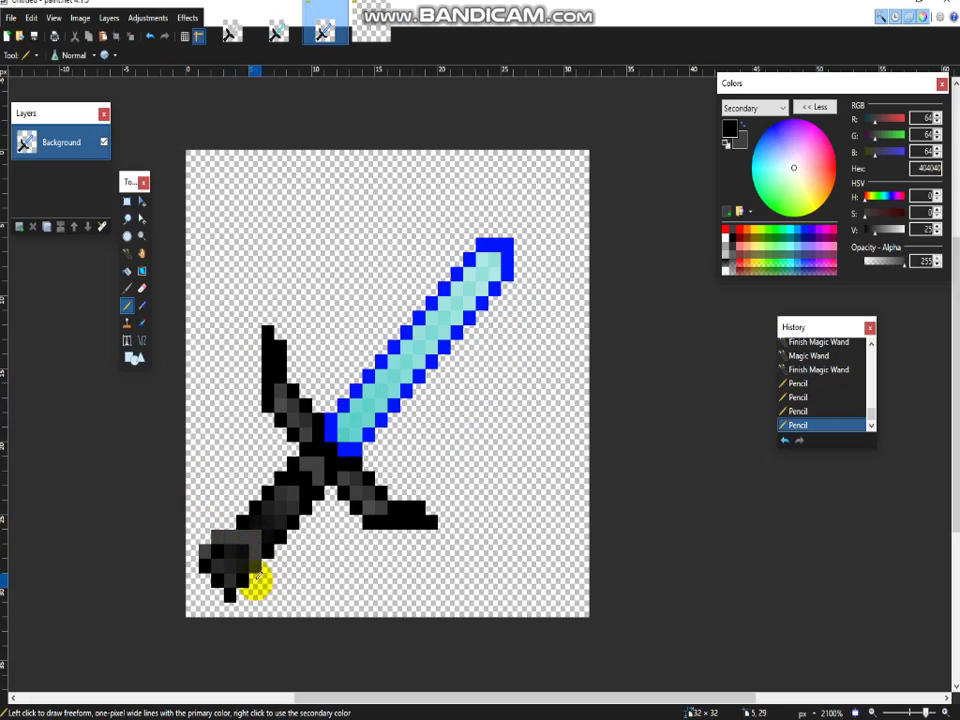
pyautogui.click(247, 587)
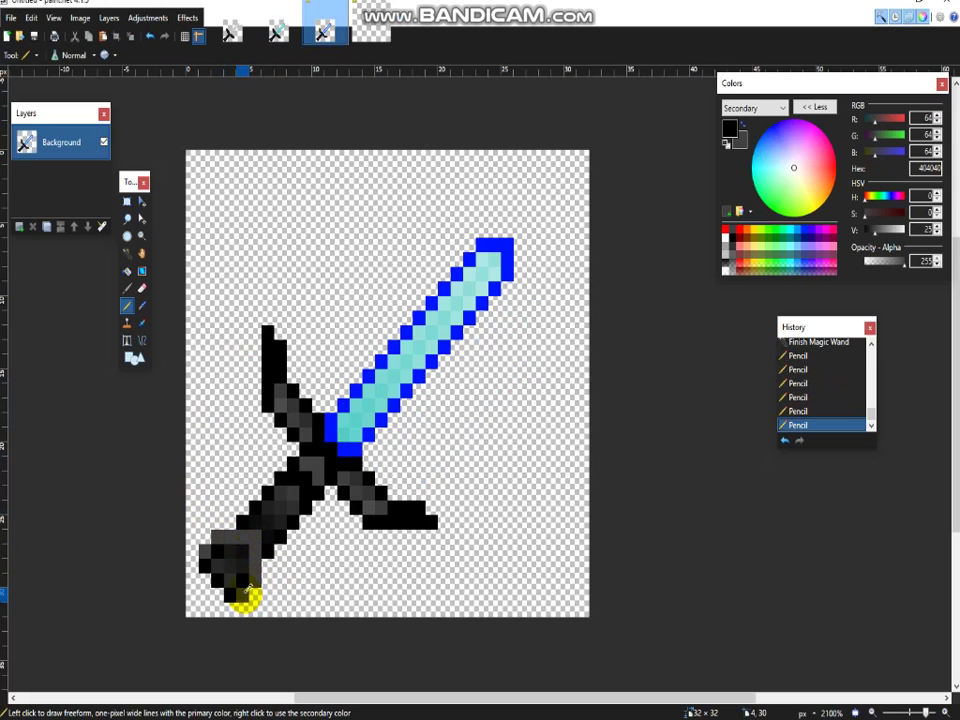